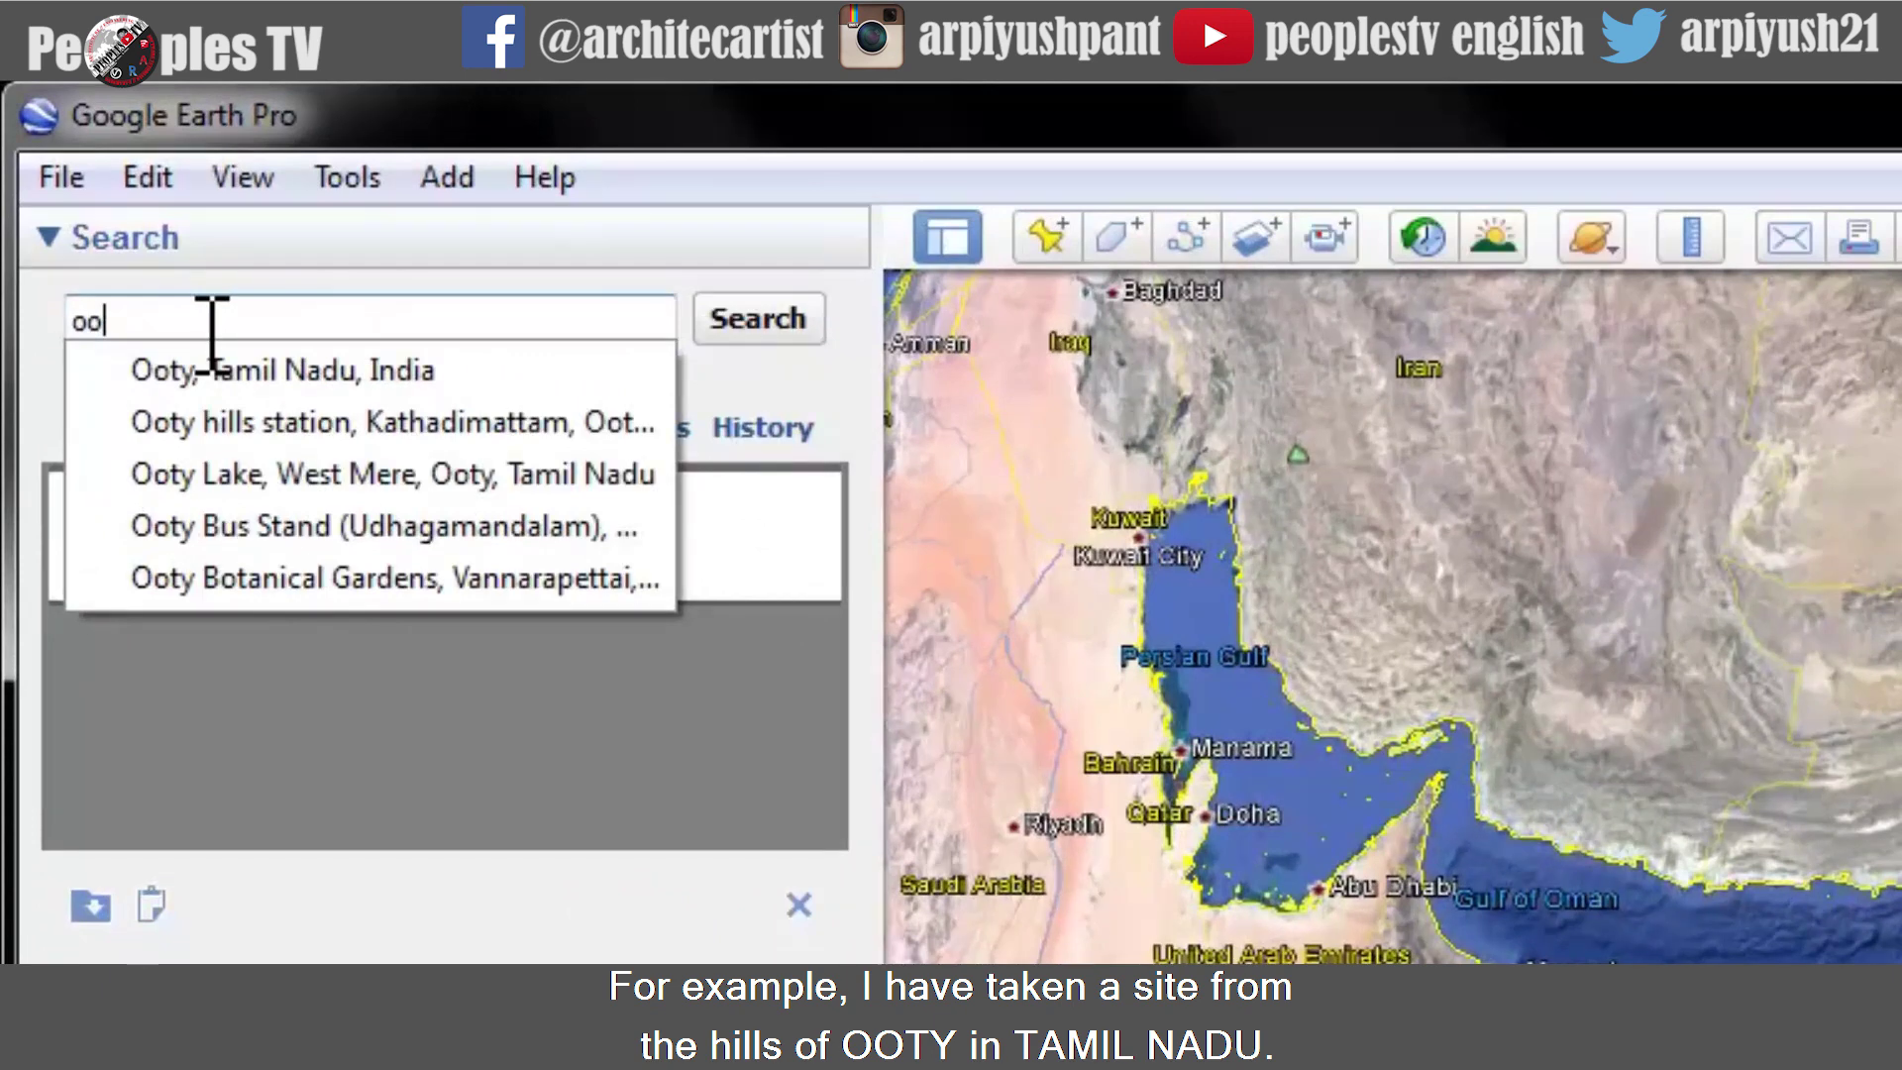
Search for Ooty, Tamil Nadu, India and frame the farmland site southwest of Ooty Lake
{"action": "left_click", "coordinate": [287, 380]}
{"action": "left_click", "coordinate": [757, 322]}
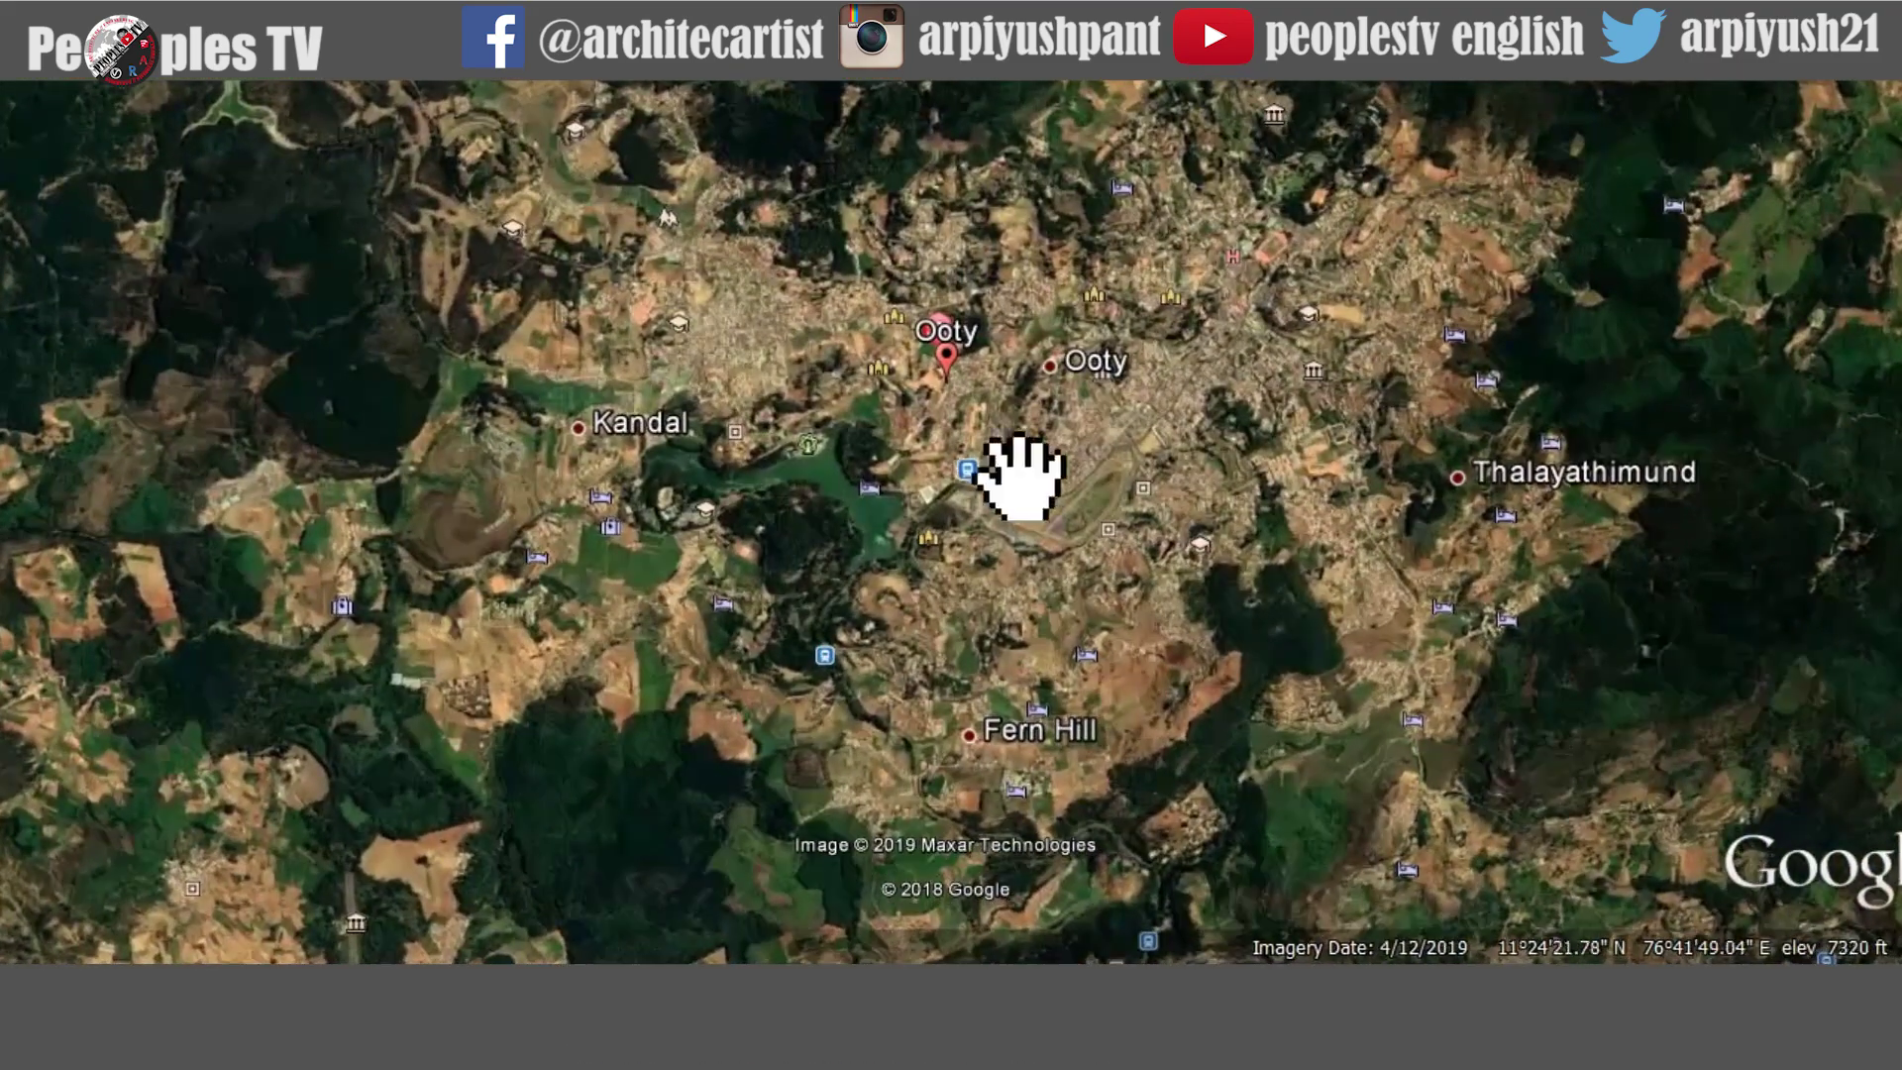
{"action": "scroll", "coordinate": [694, 718], "scroll_direction": "up", "scroll_amount": 3}
{"action": "scroll", "coordinate": [805, 540], "scroll_direction": "up", "scroll_amount": 5}
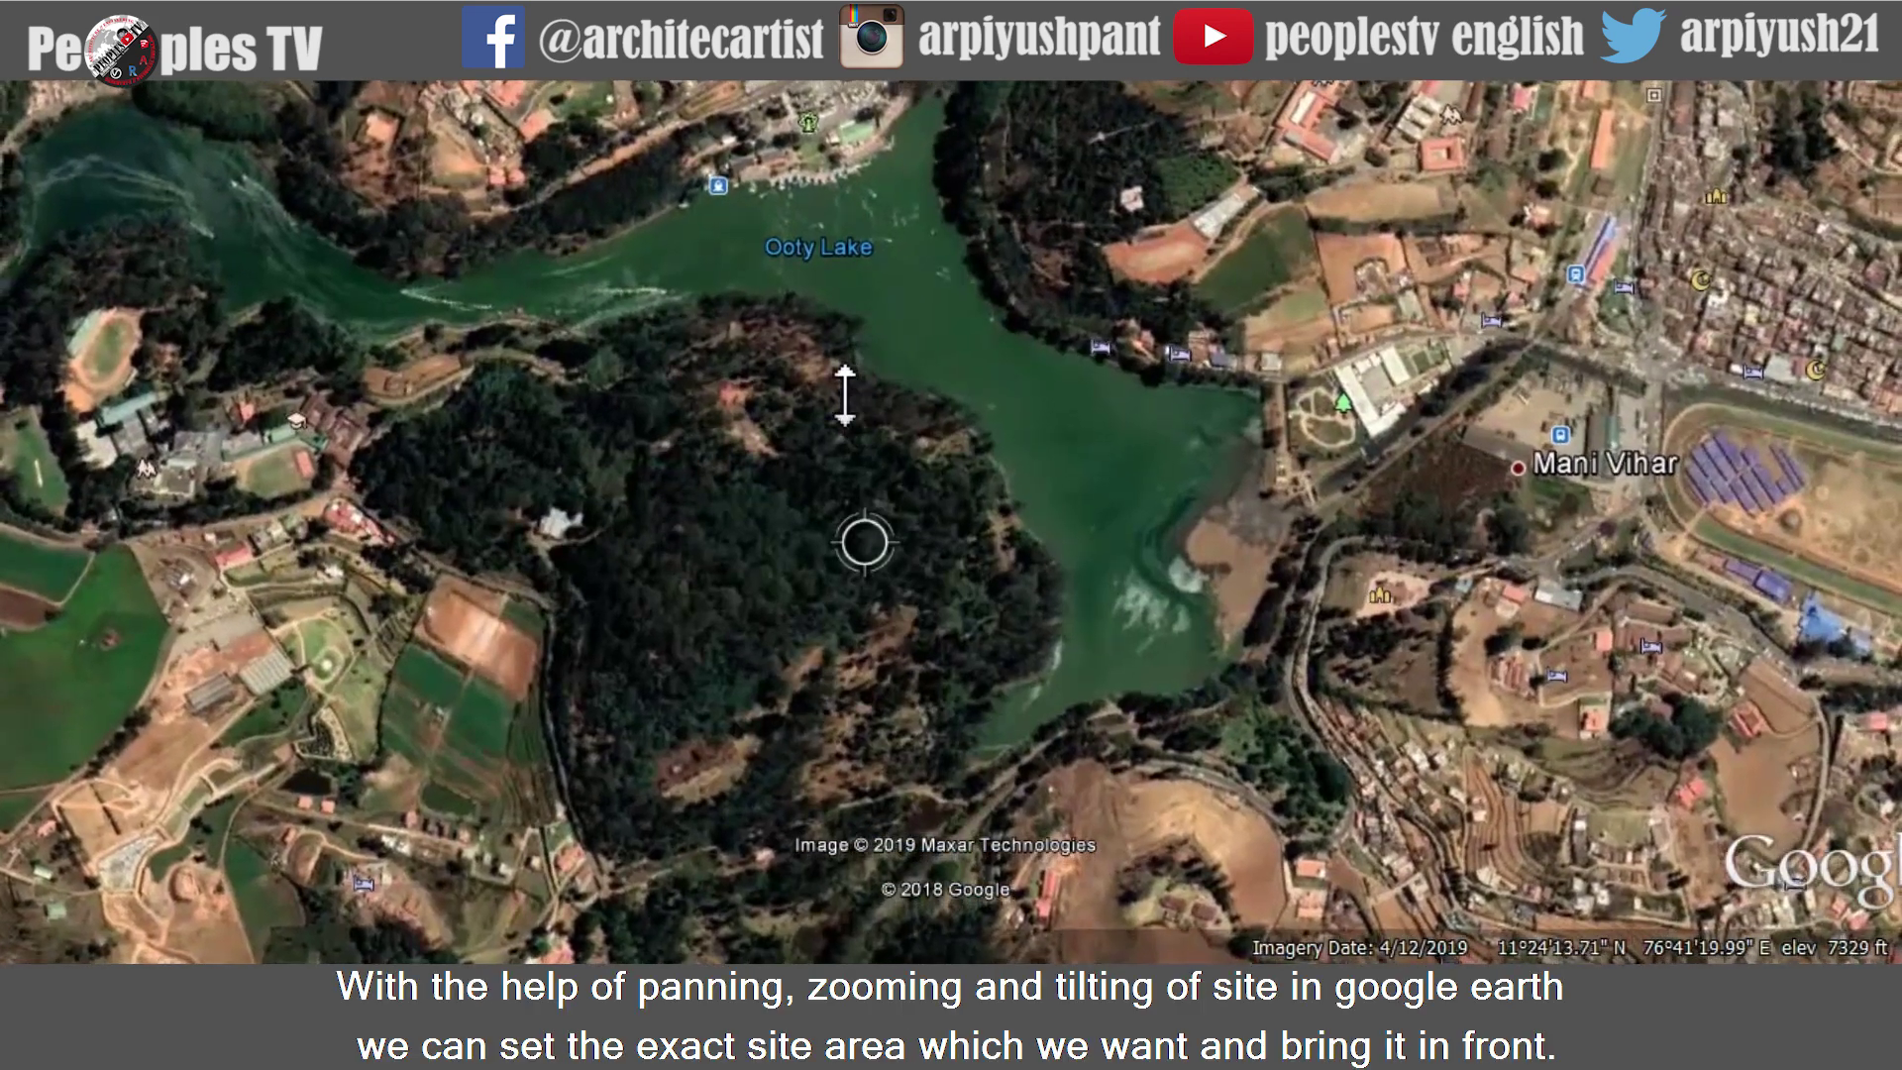
{"action": "scroll", "coordinate": [837, 624], "scroll_direction": "up", "scroll_amount": 3}
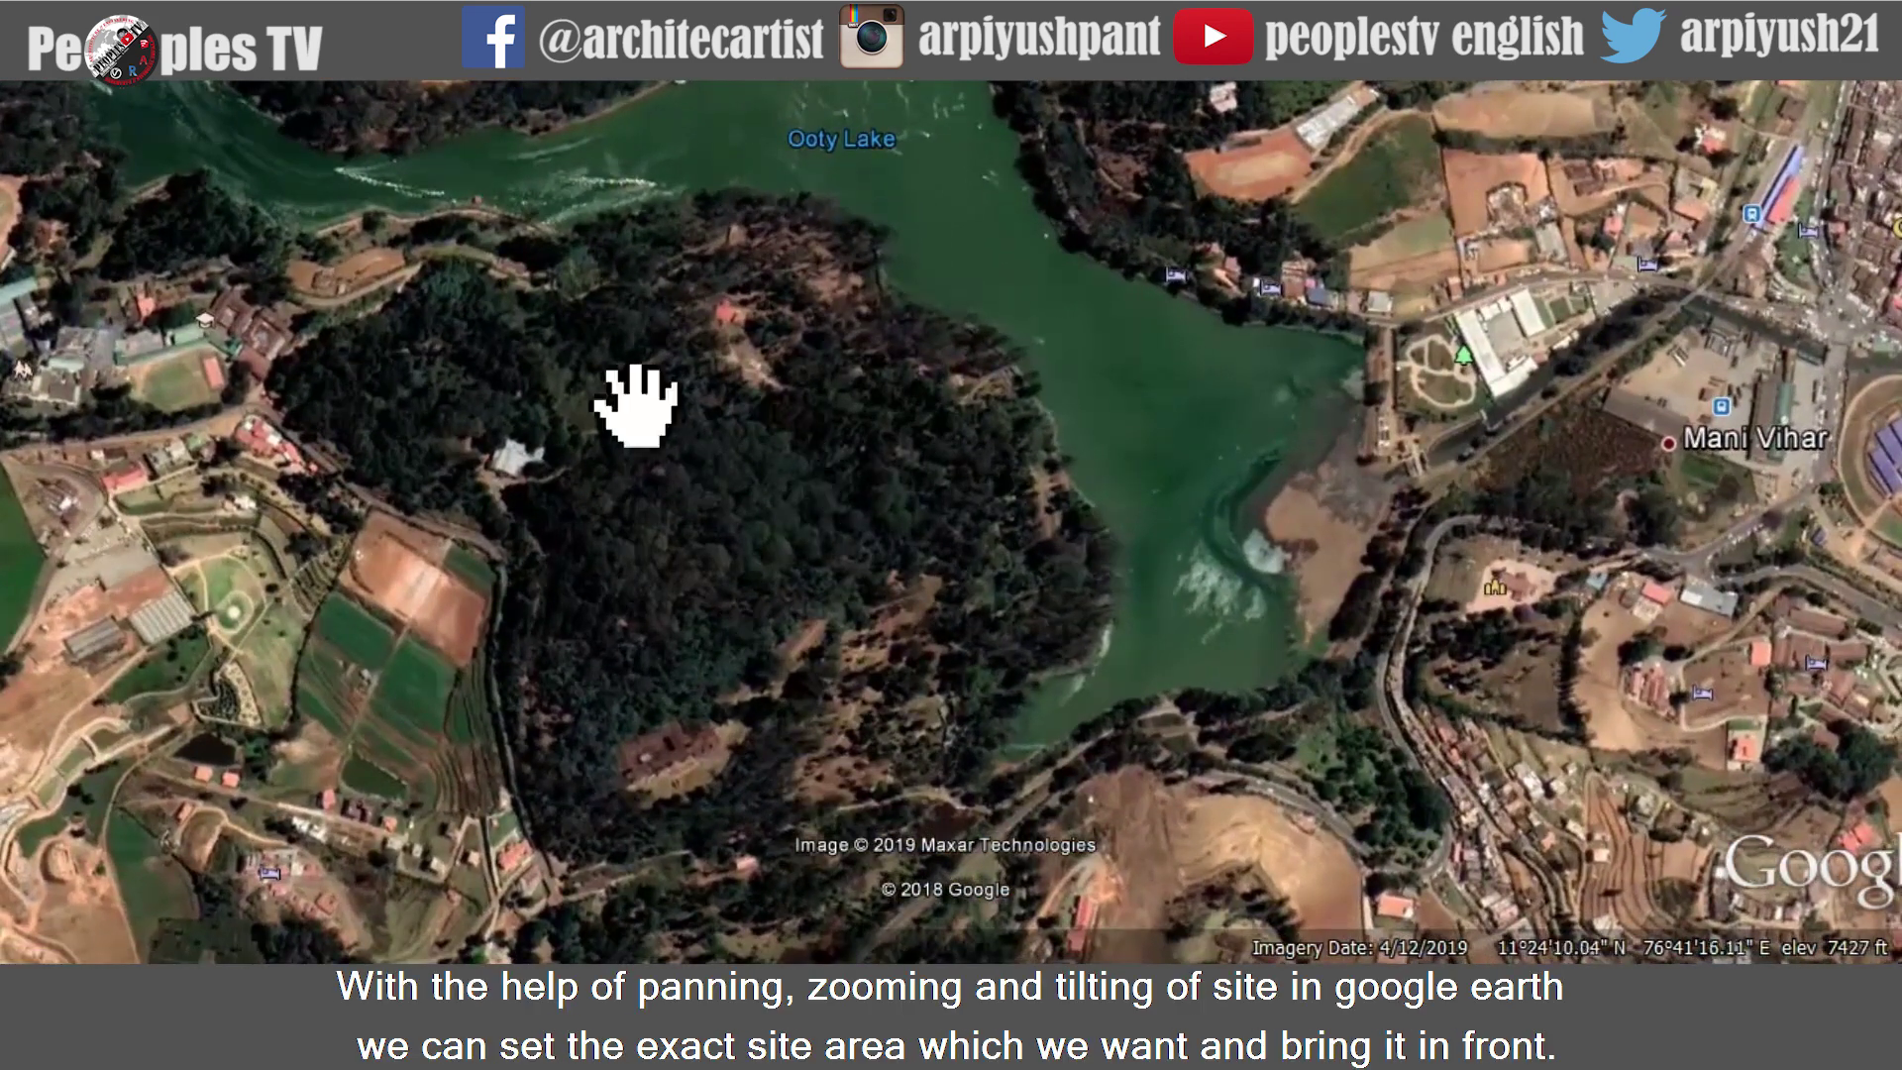
{"action": "left_click_drag", "start_coordinate": [705, 408], "coordinate": [1265, 157]}
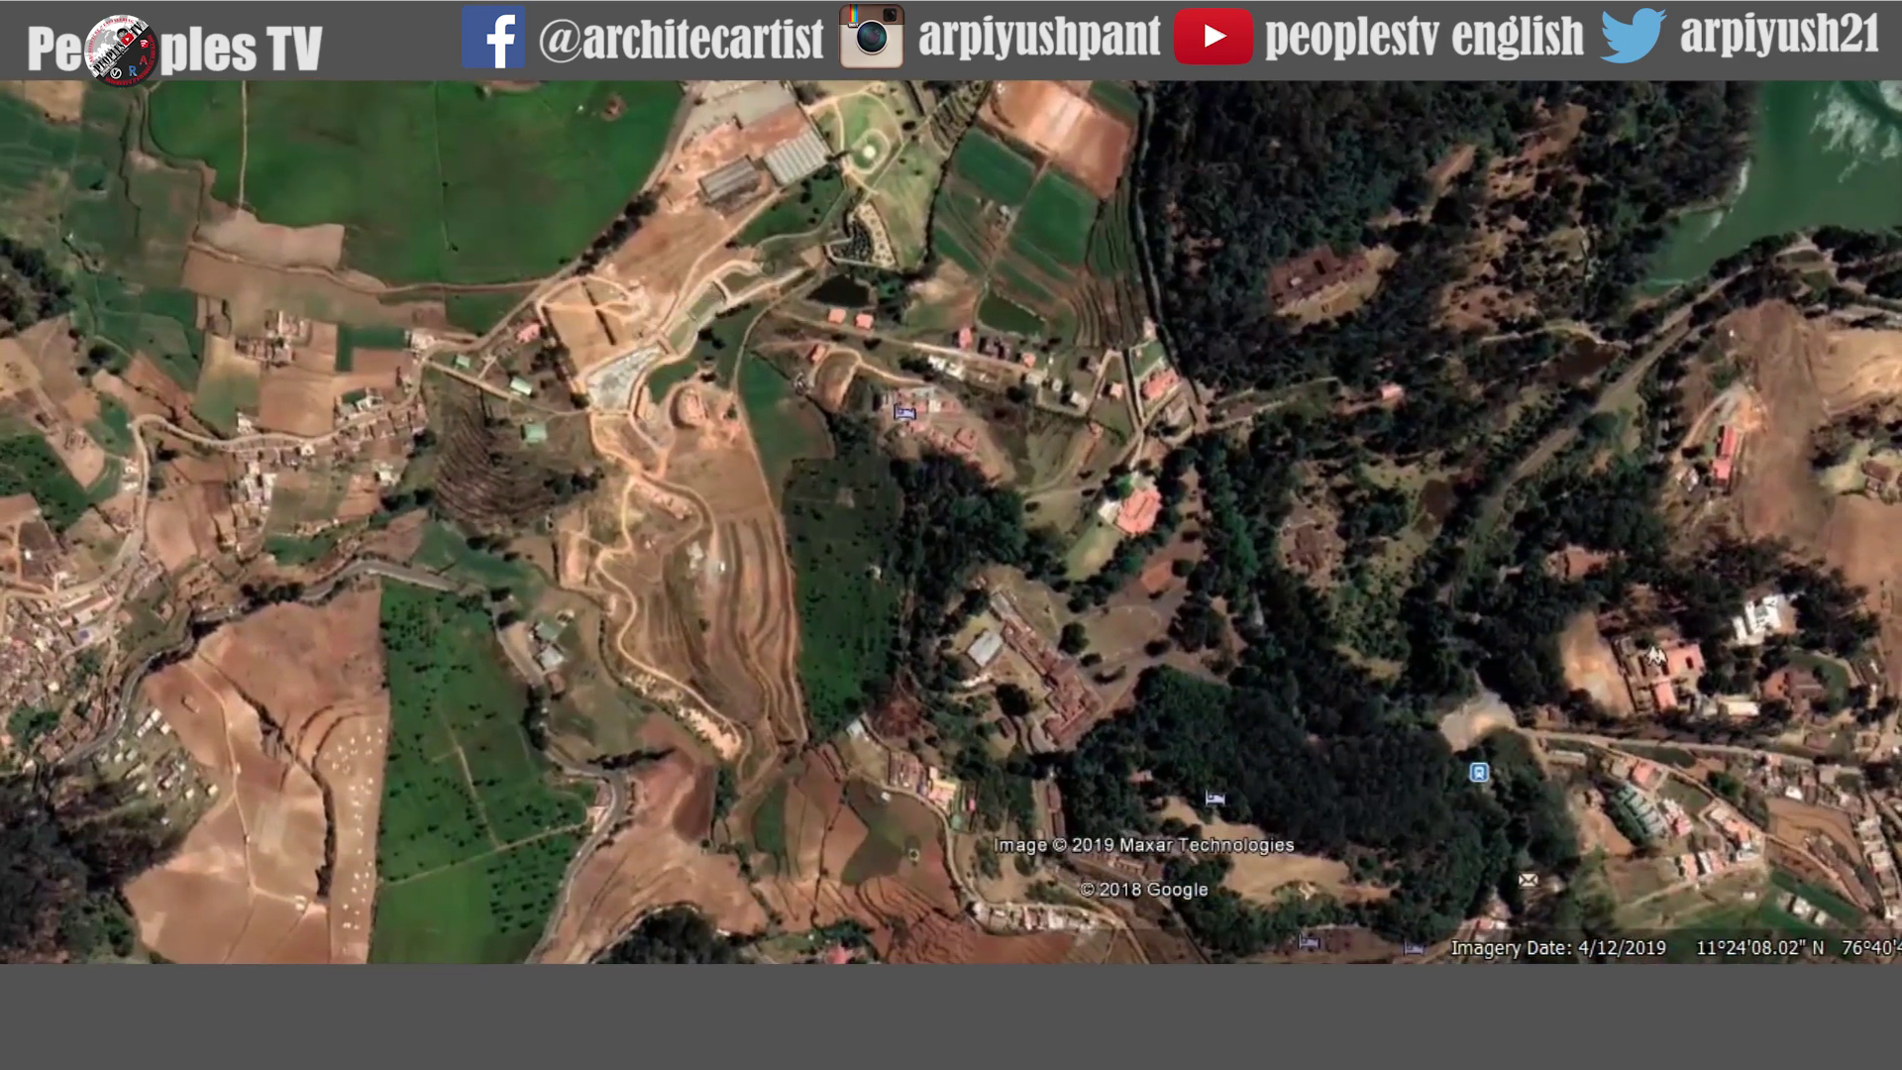
{"action": "scroll", "coordinate": [705, 349], "scroll_direction": "up", "scroll_amount": 1}
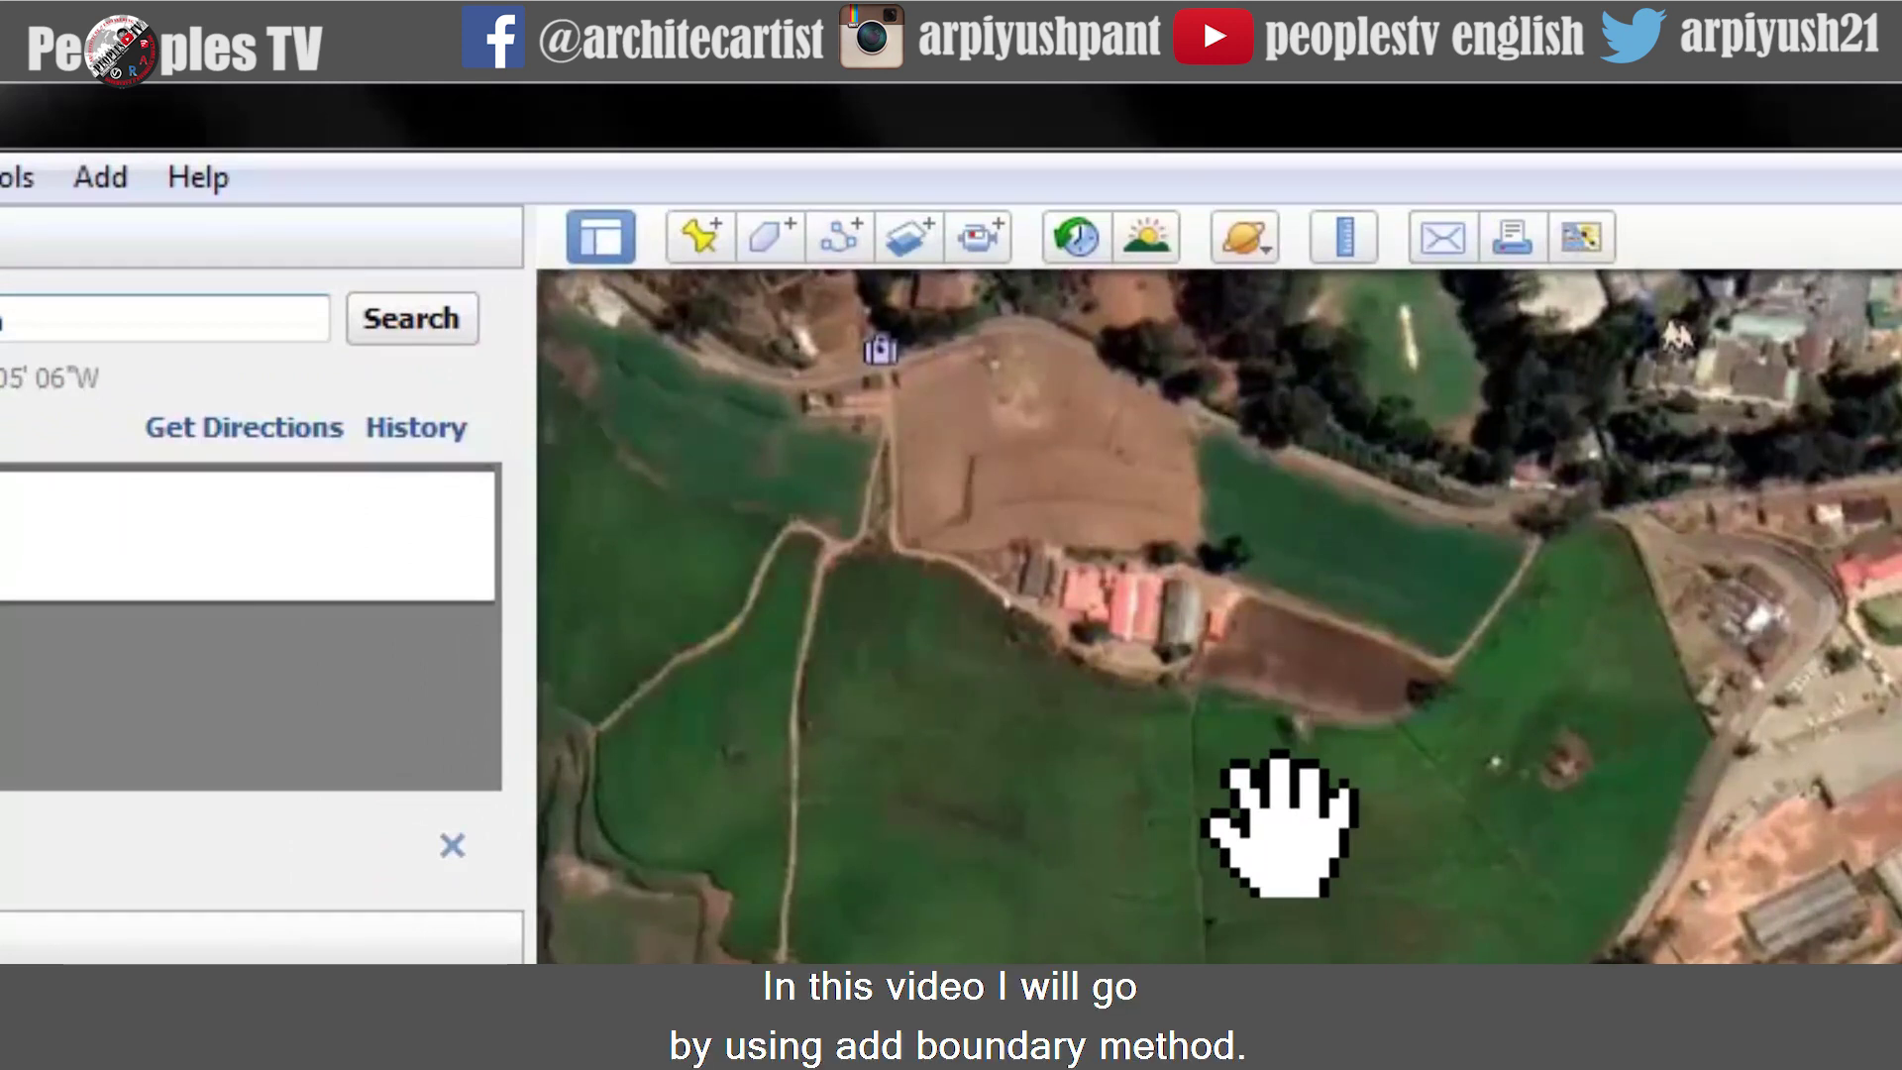
Draw a four-point boundary polygon around the farmland site southwest of Ooty Lake
{"action": "left_click", "coordinate": [785, 259]}
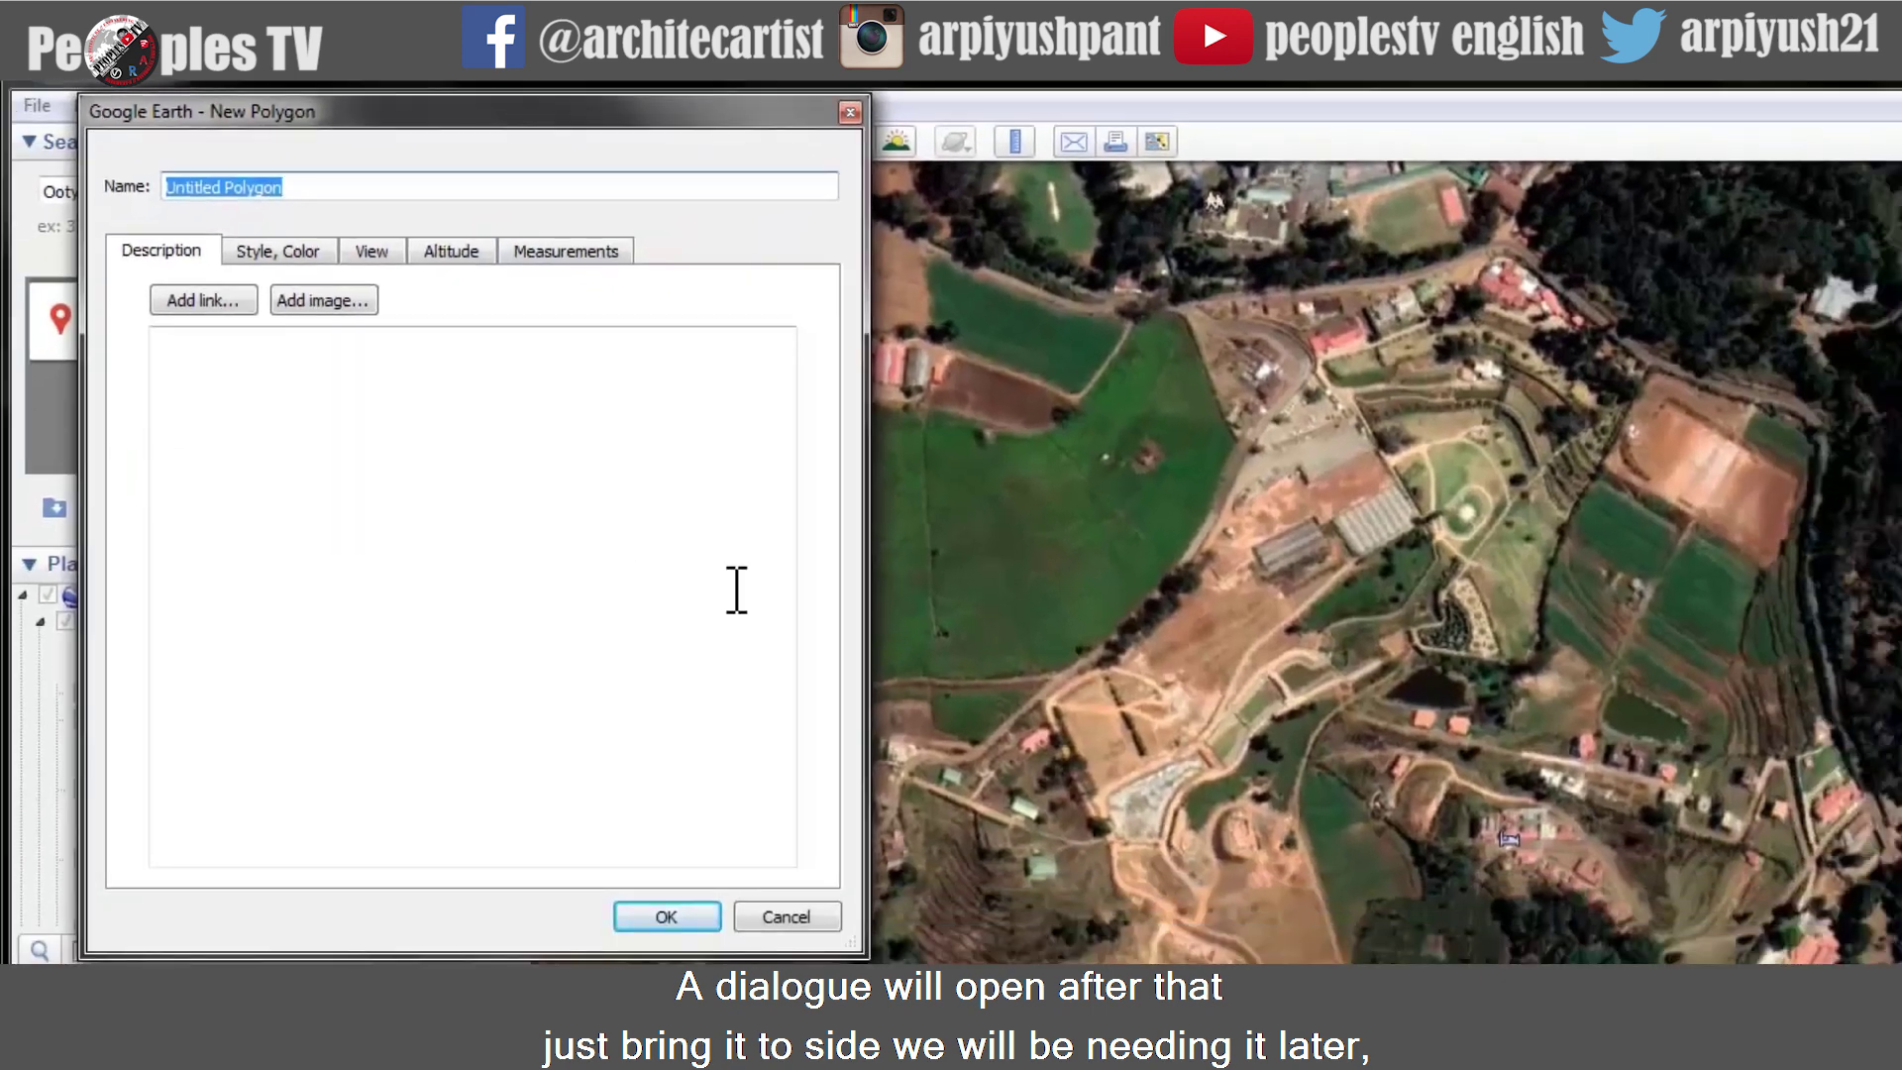
{"action": "left_click_drag", "start_coordinate": [620, 125], "coordinate": [551, 124]}
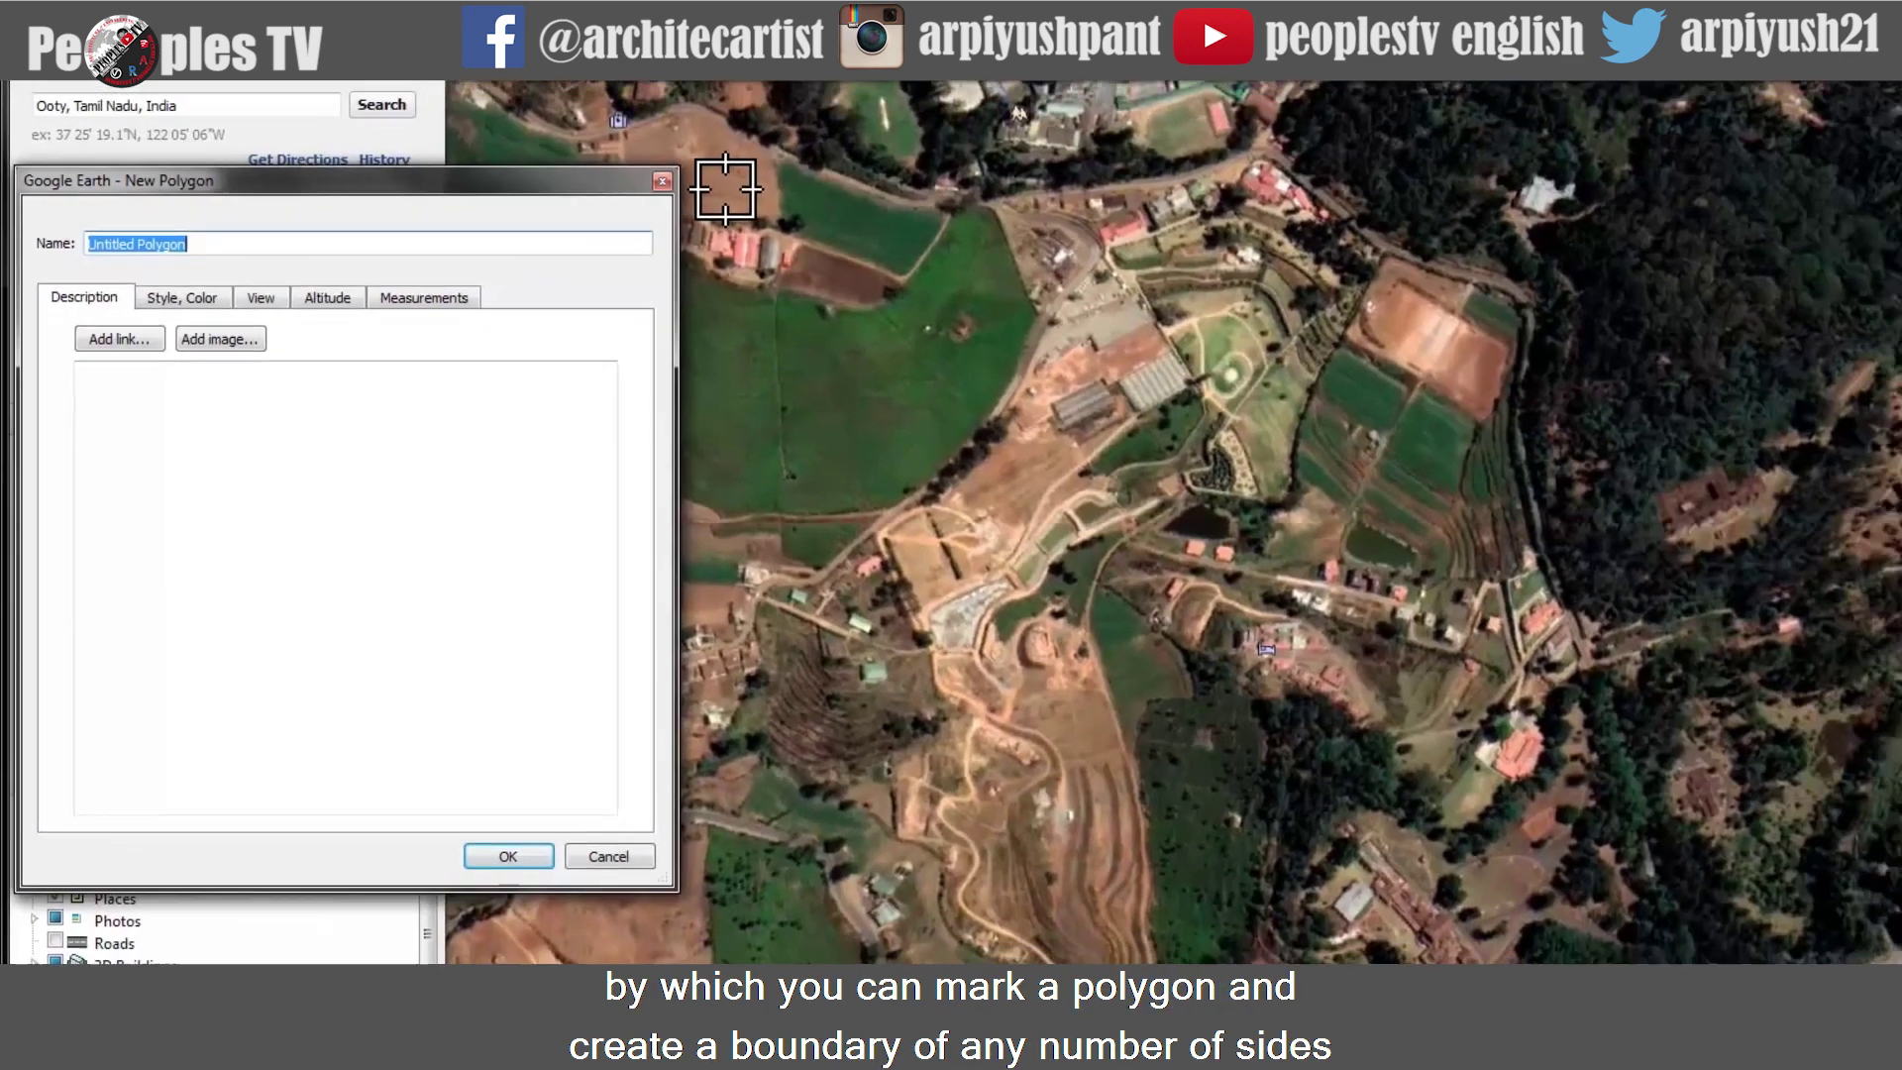
{"action": "left_click", "coordinate": [823, 111]}
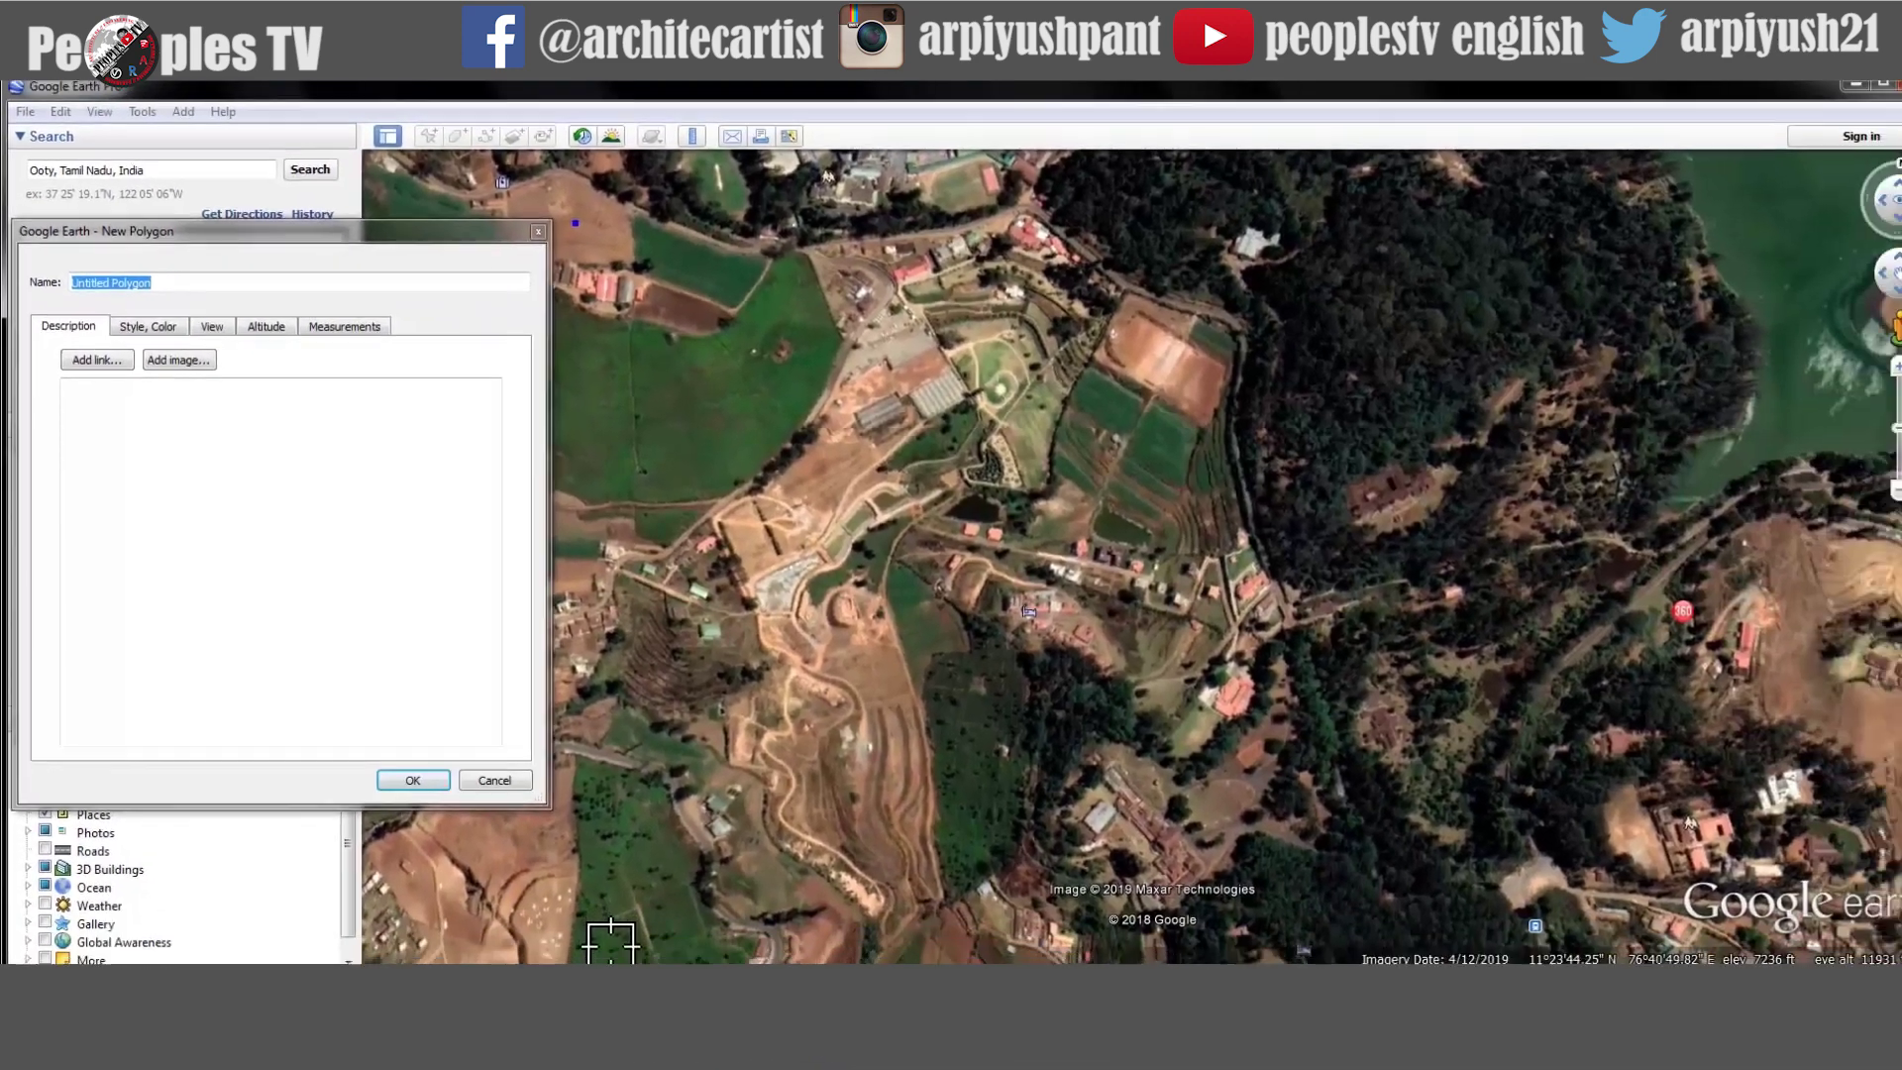
{"action": "left_click", "coordinate": [696, 1026]}
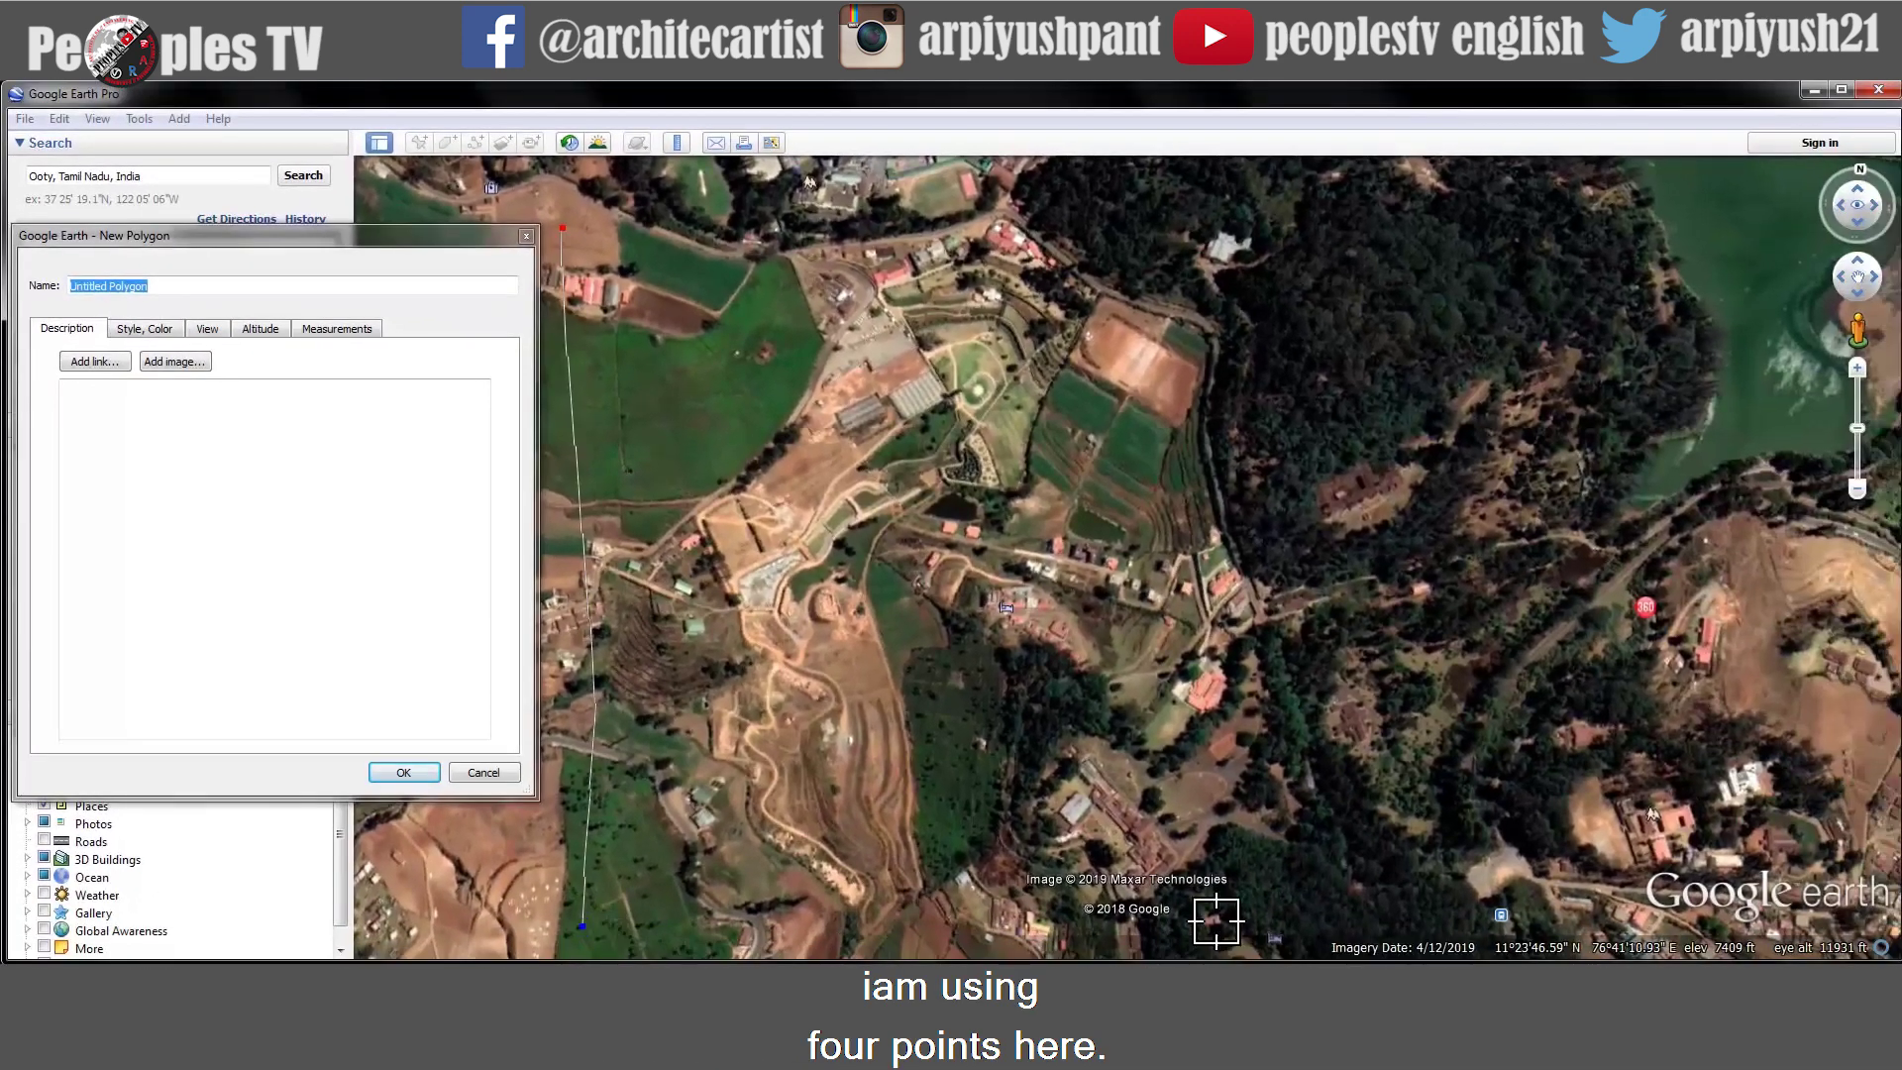
{"action": "left_click", "coordinate": [1572, 1003]}
{"action": "left_click", "coordinate": [1223, 231]}
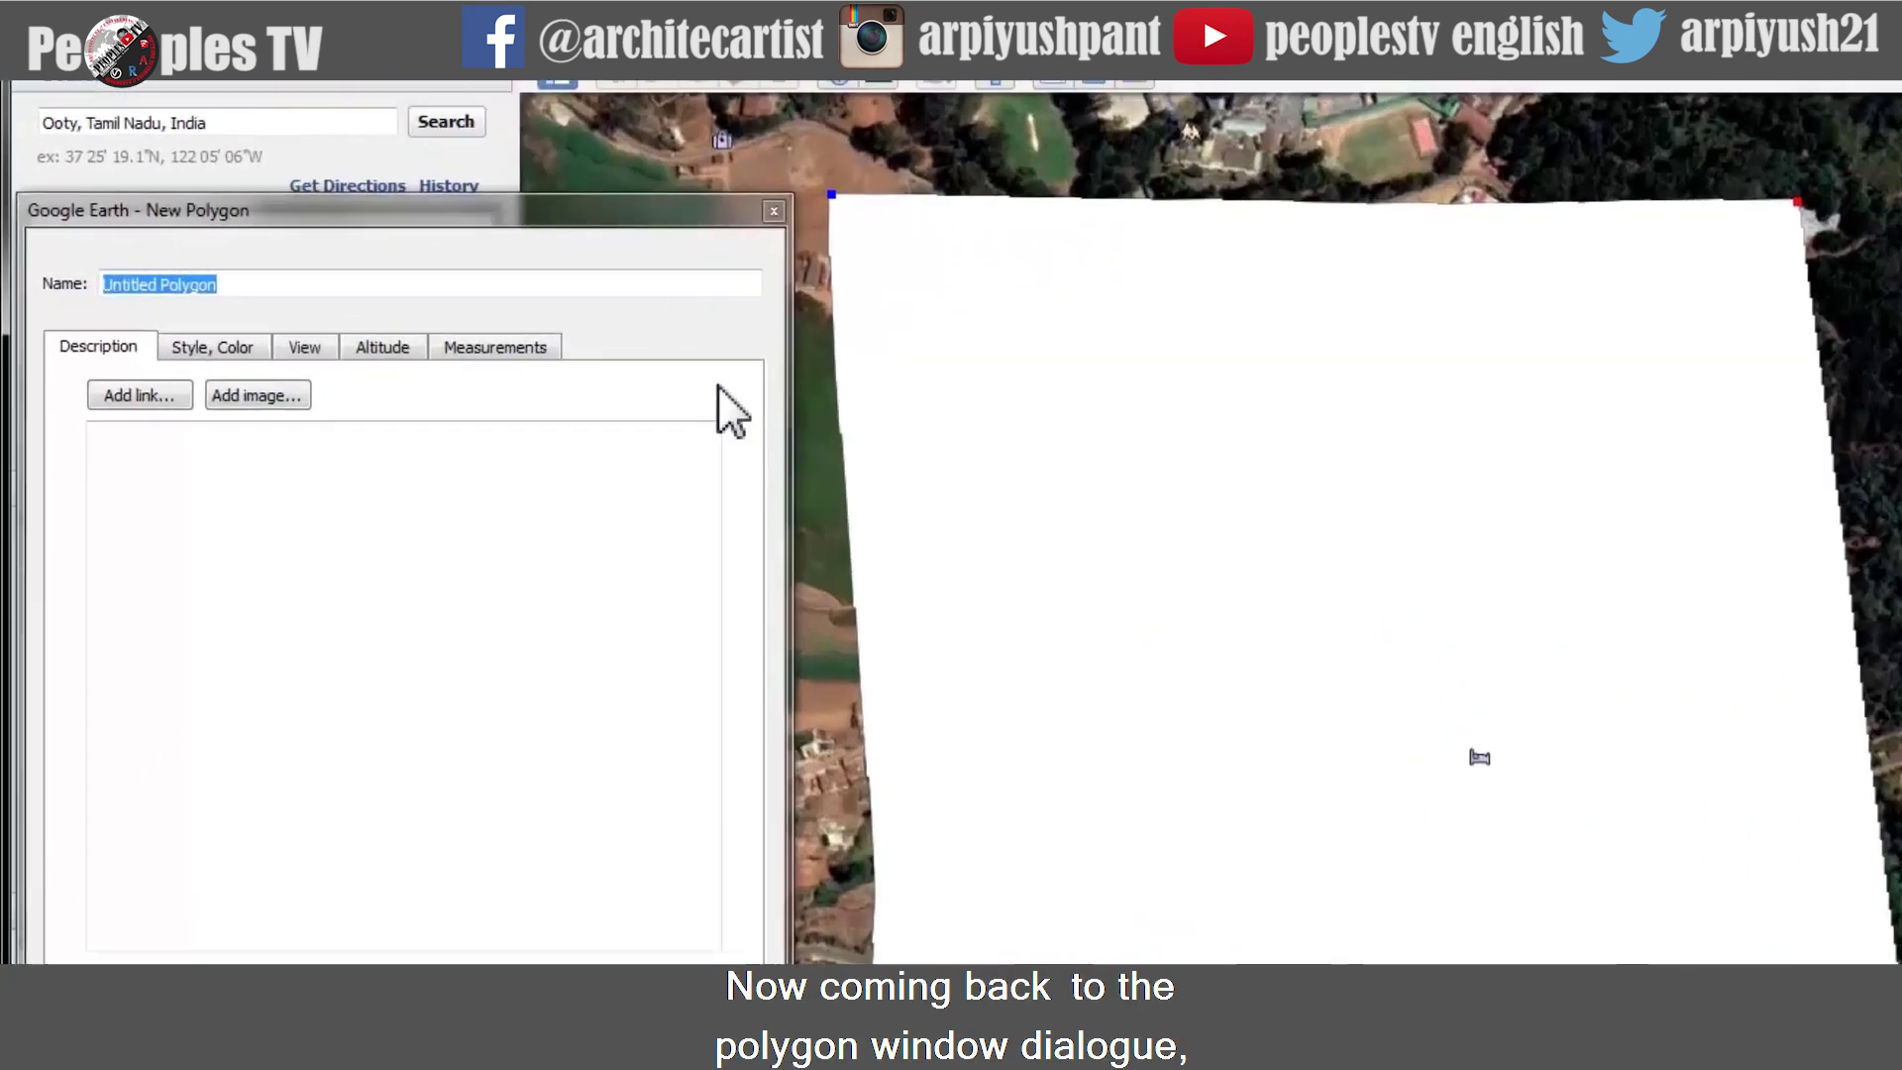
Name the boundary polygon Ootycountours and accept it
{"action": "left_click", "coordinate": [399, 267]}
{"action": "triple_click", "coordinate": [327, 284]}
{"action": "type", "text": "Ootycountours"}
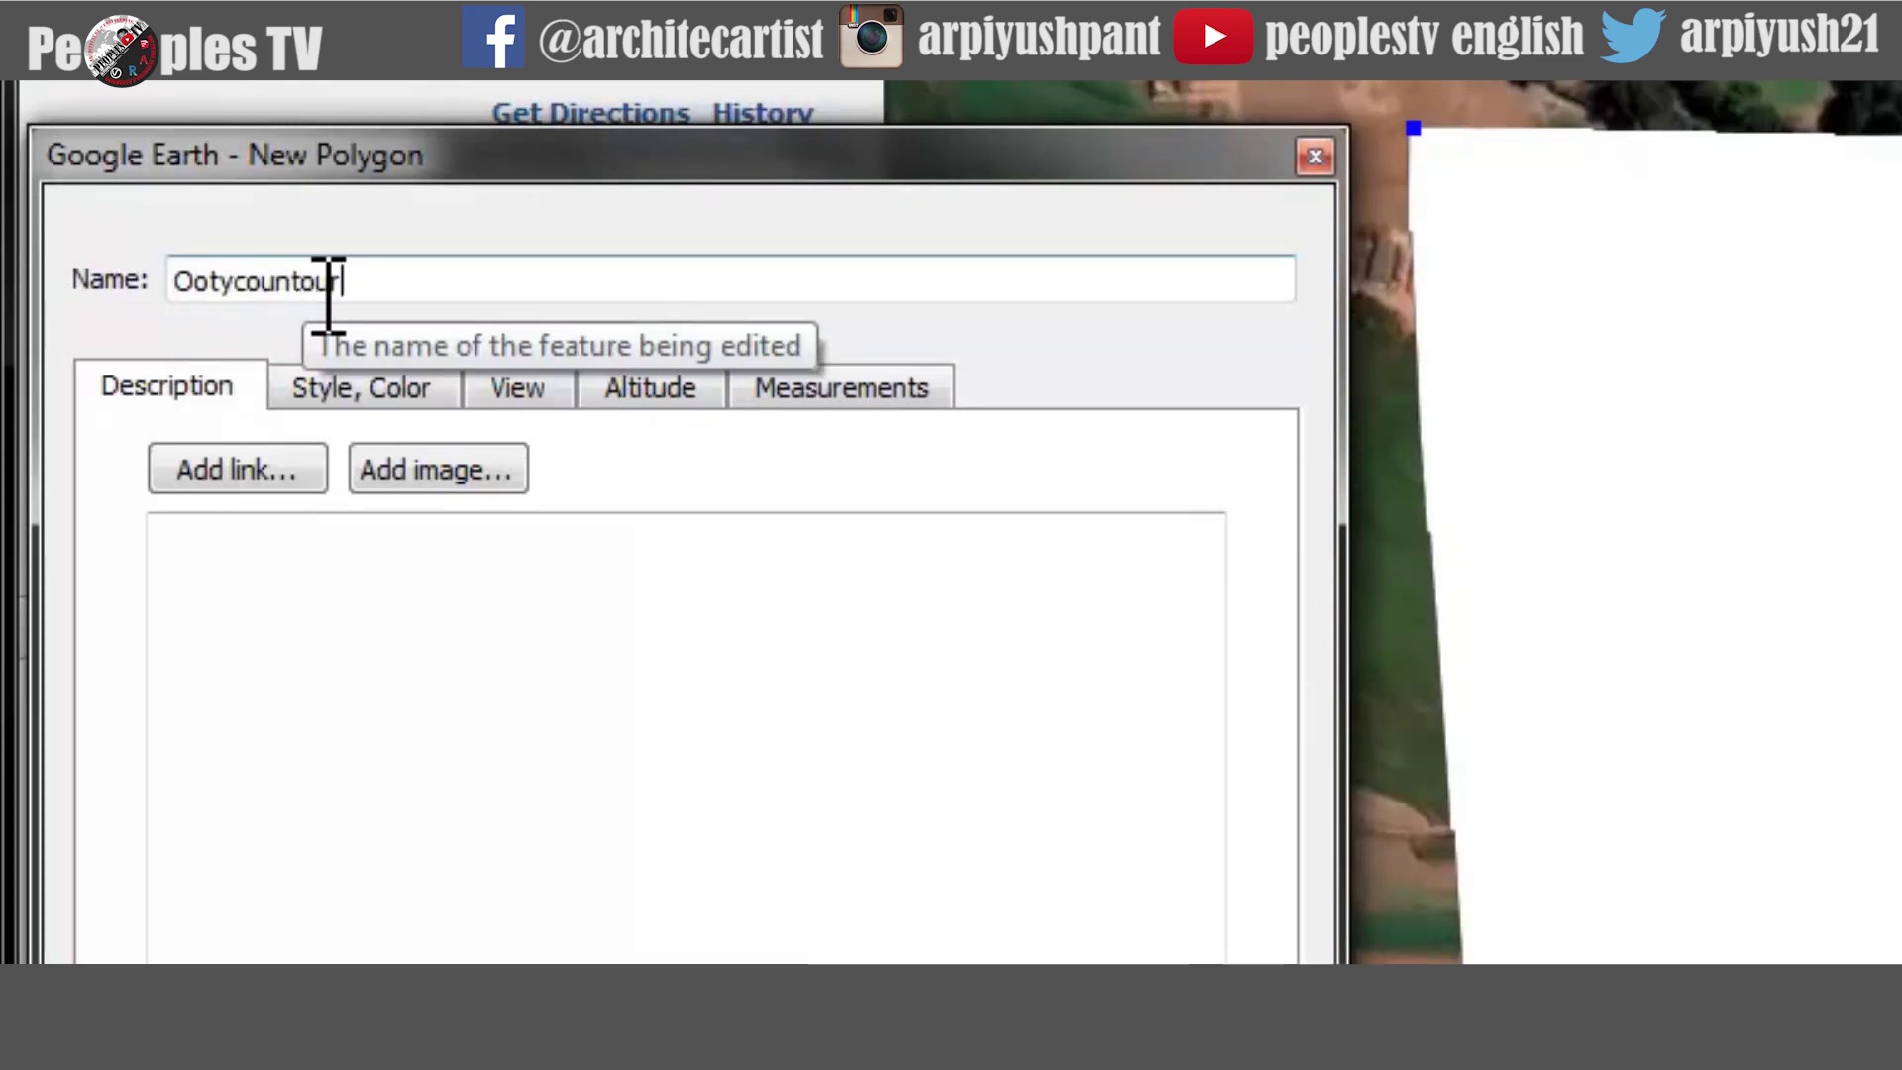
{"action": "left_click", "coordinate": [593, 895]}
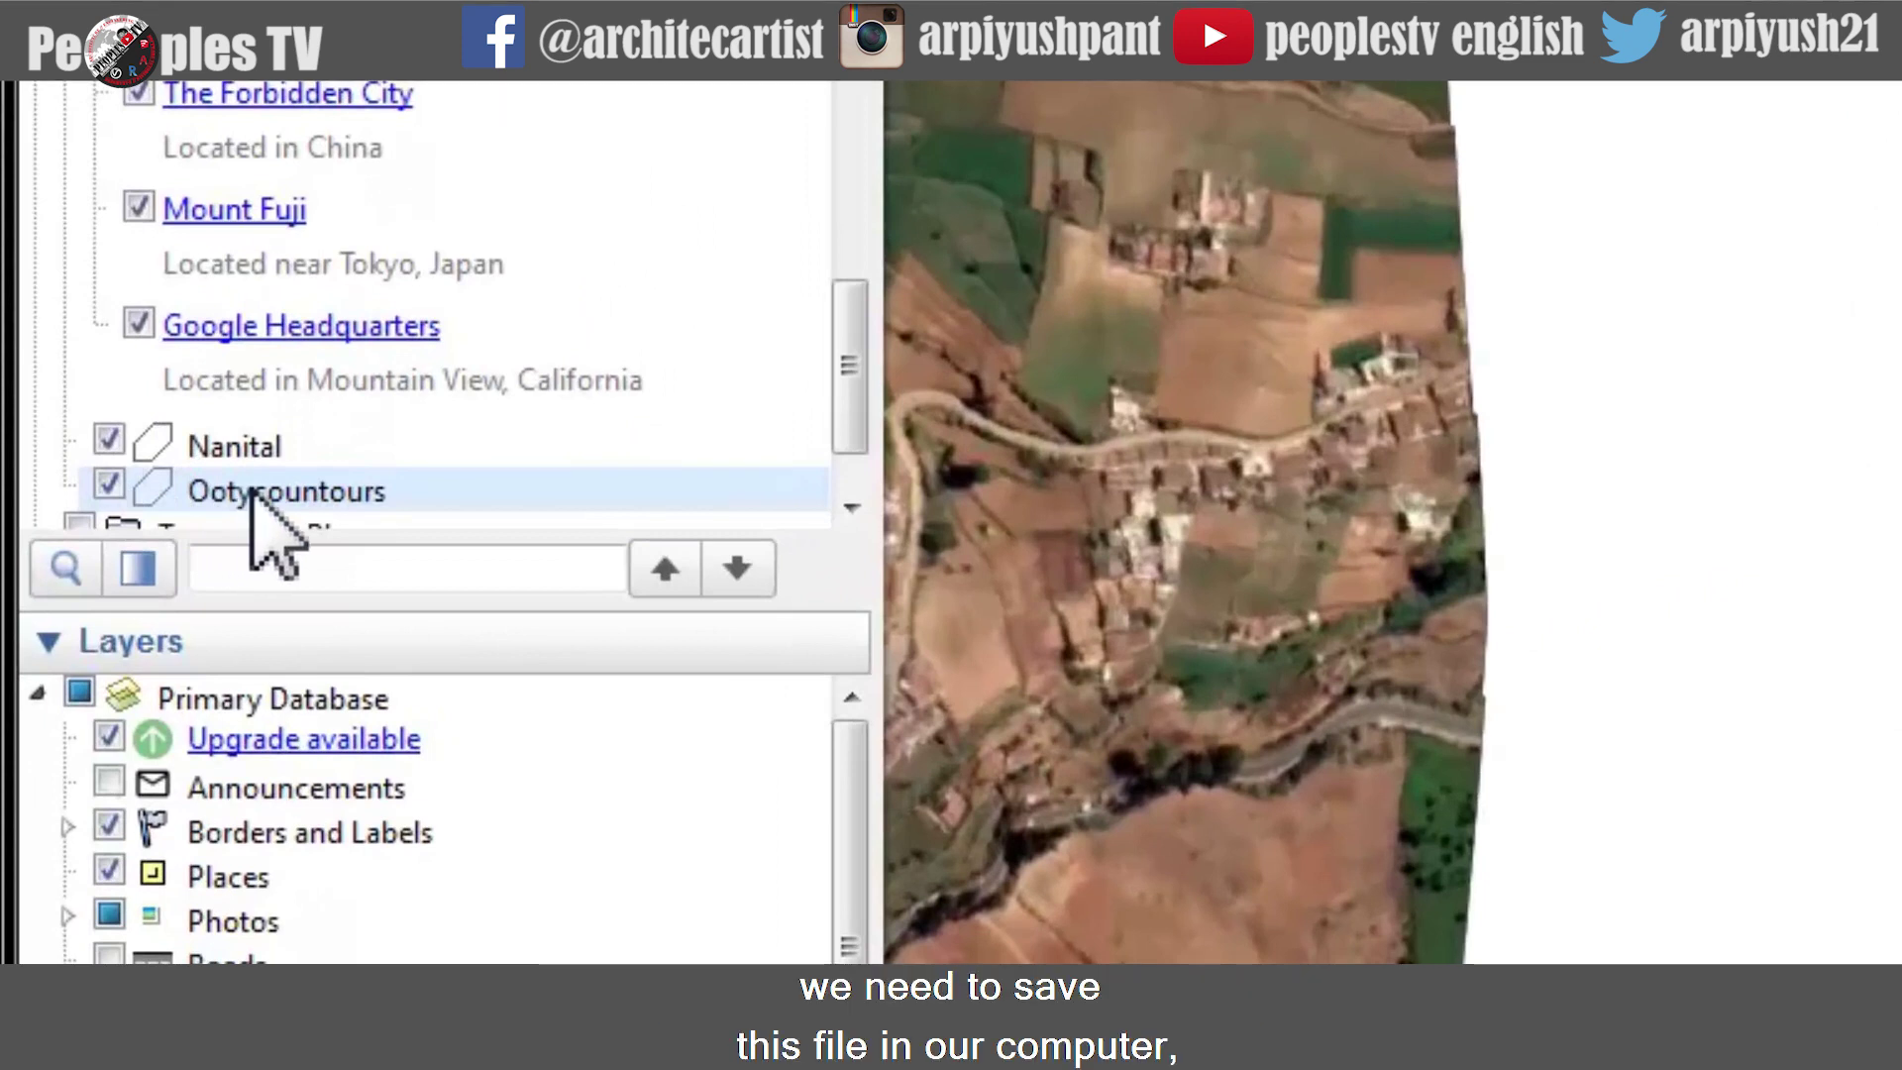
Save the Ootycountours polygon as a KMZ file in the GEARTH folder
{"action": "right_click", "coordinate": [252, 493]}
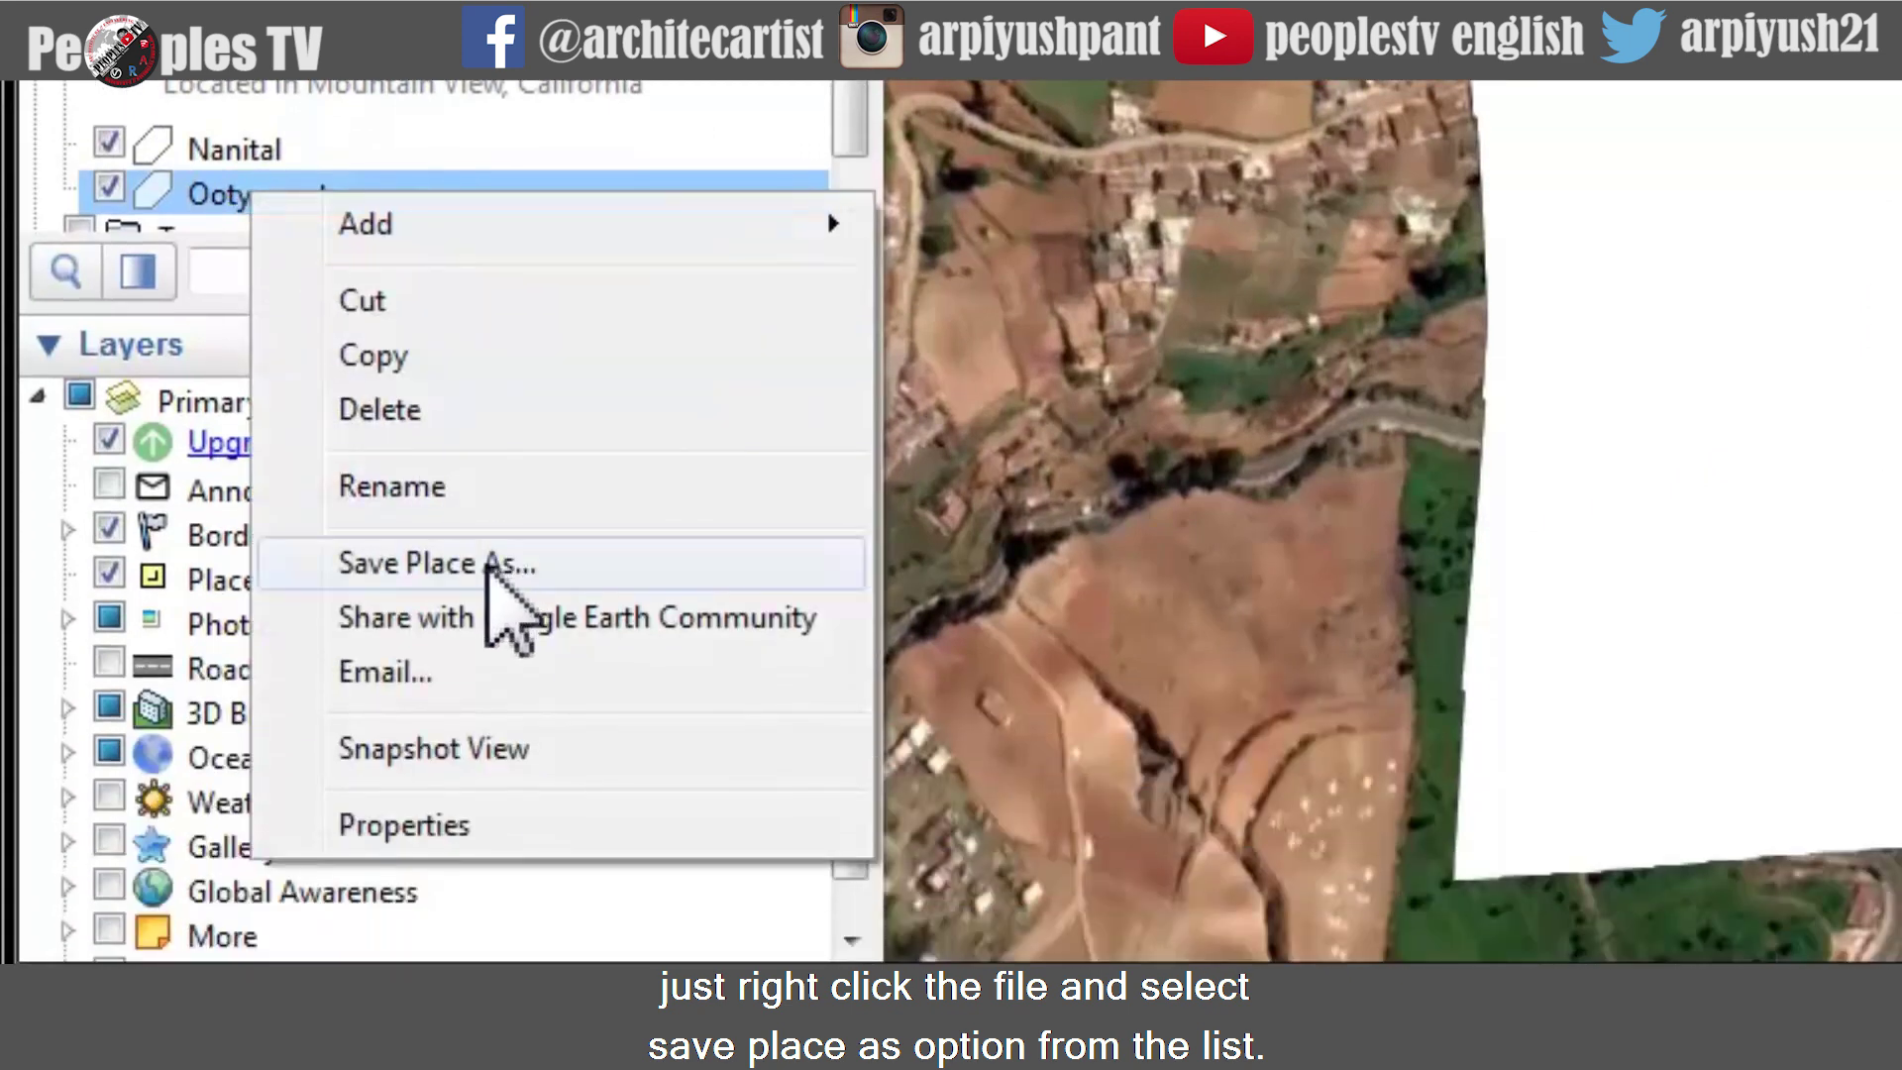
{"action": "left_click", "coordinate": [487, 564]}
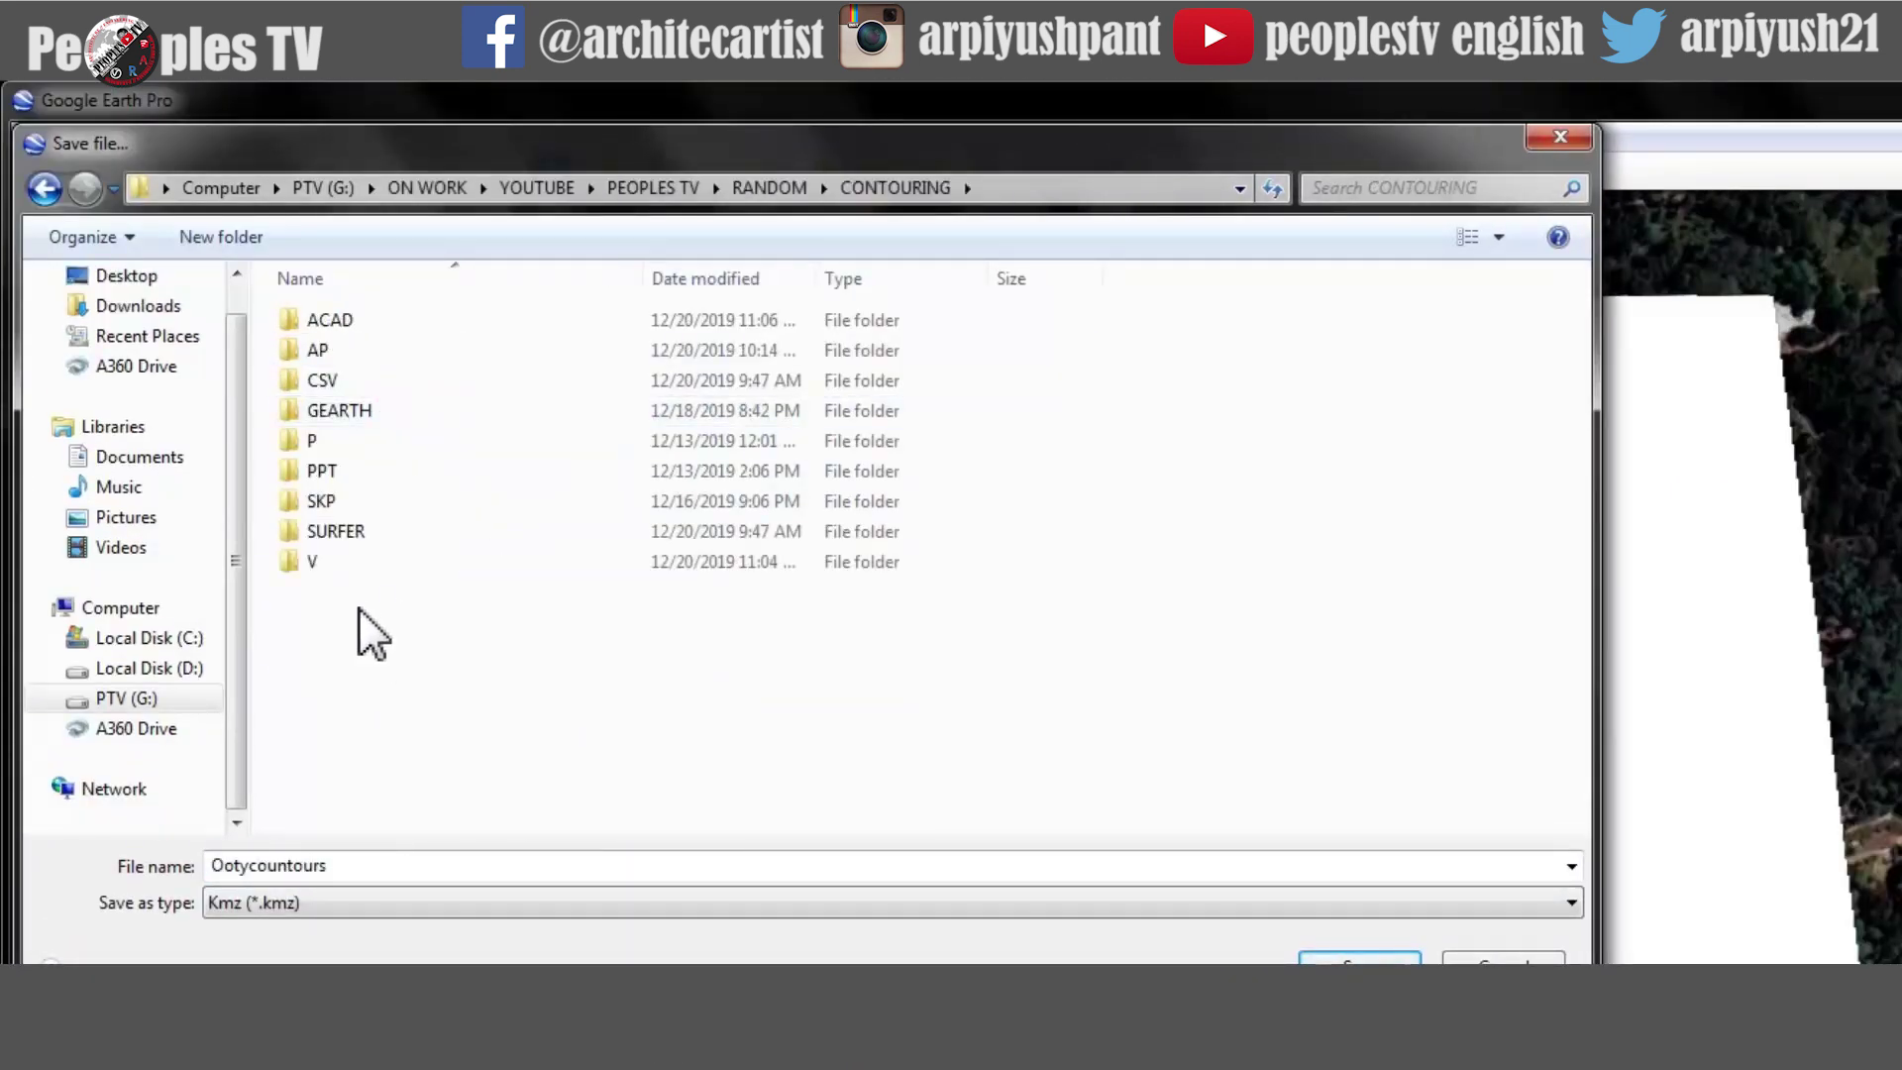
{"action": "double_click", "coordinate": [338, 410]}
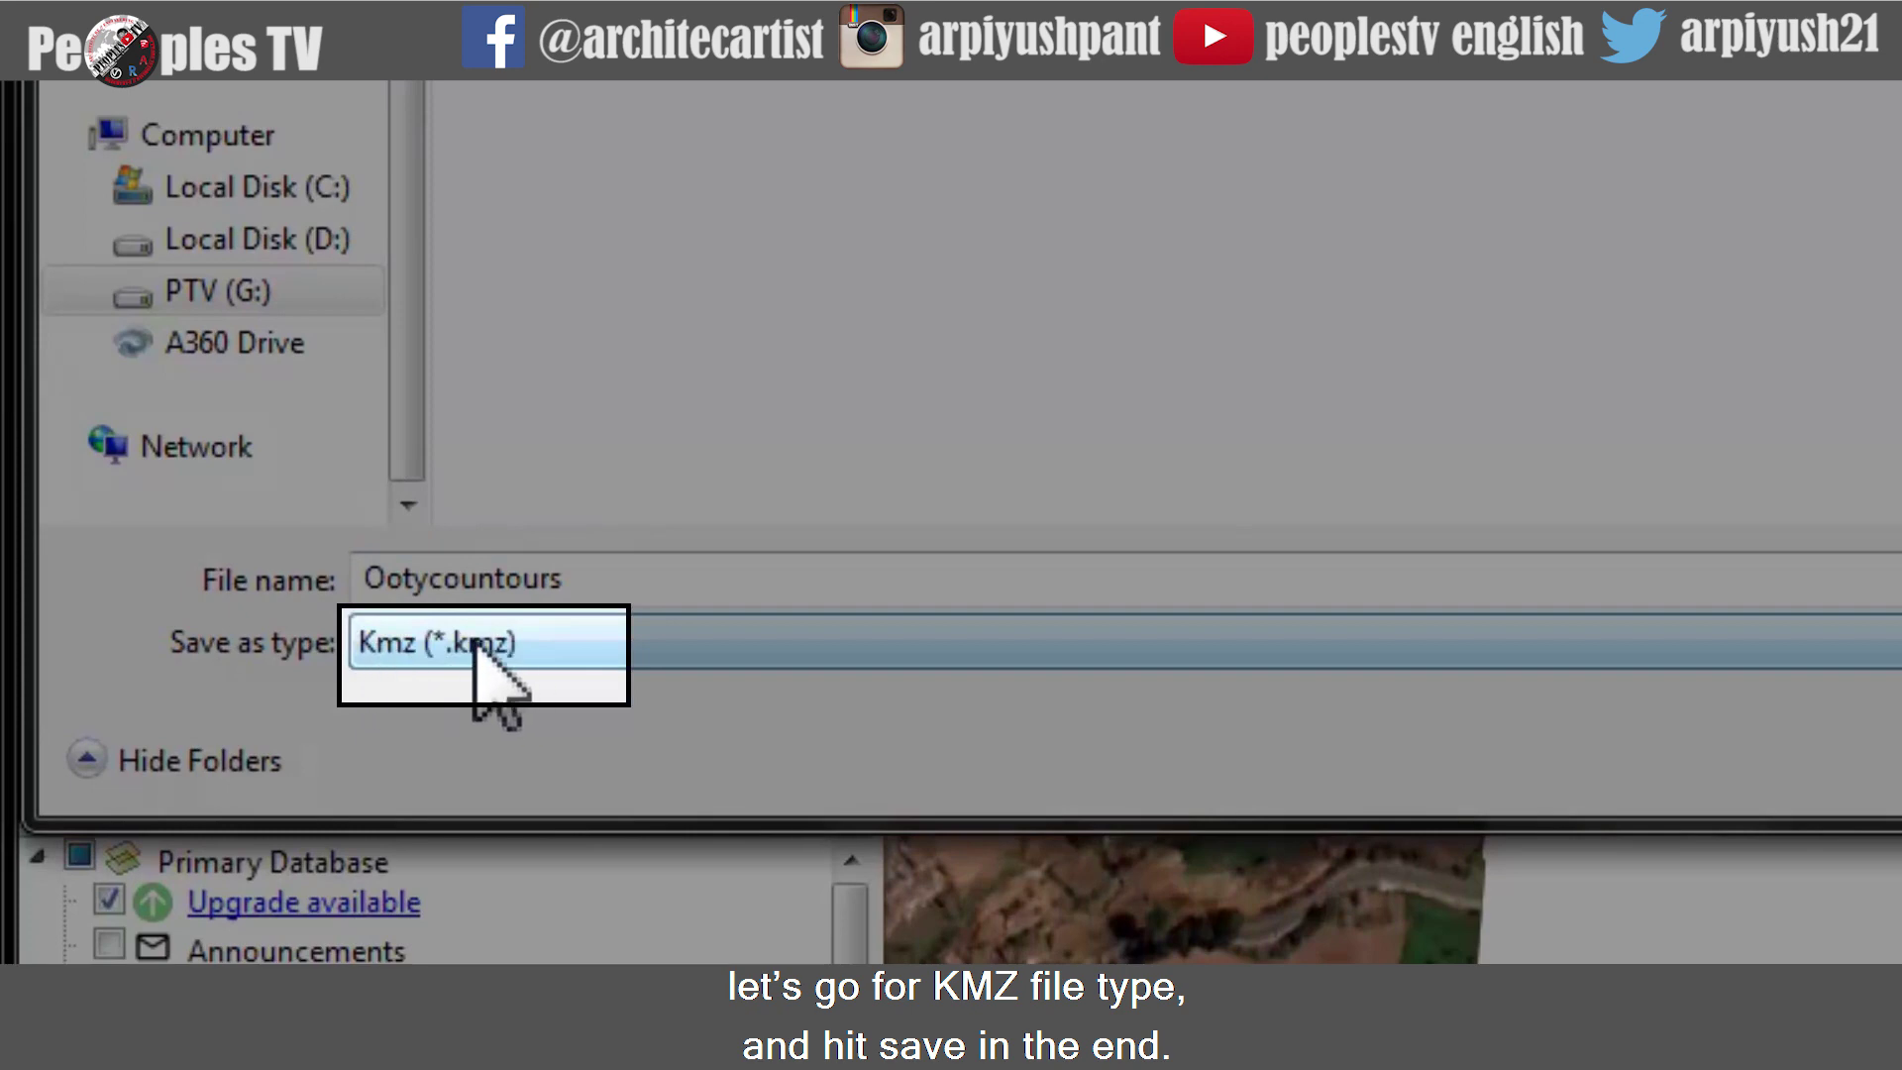
{"action": "double_click", "coordinate": [599, 572]}
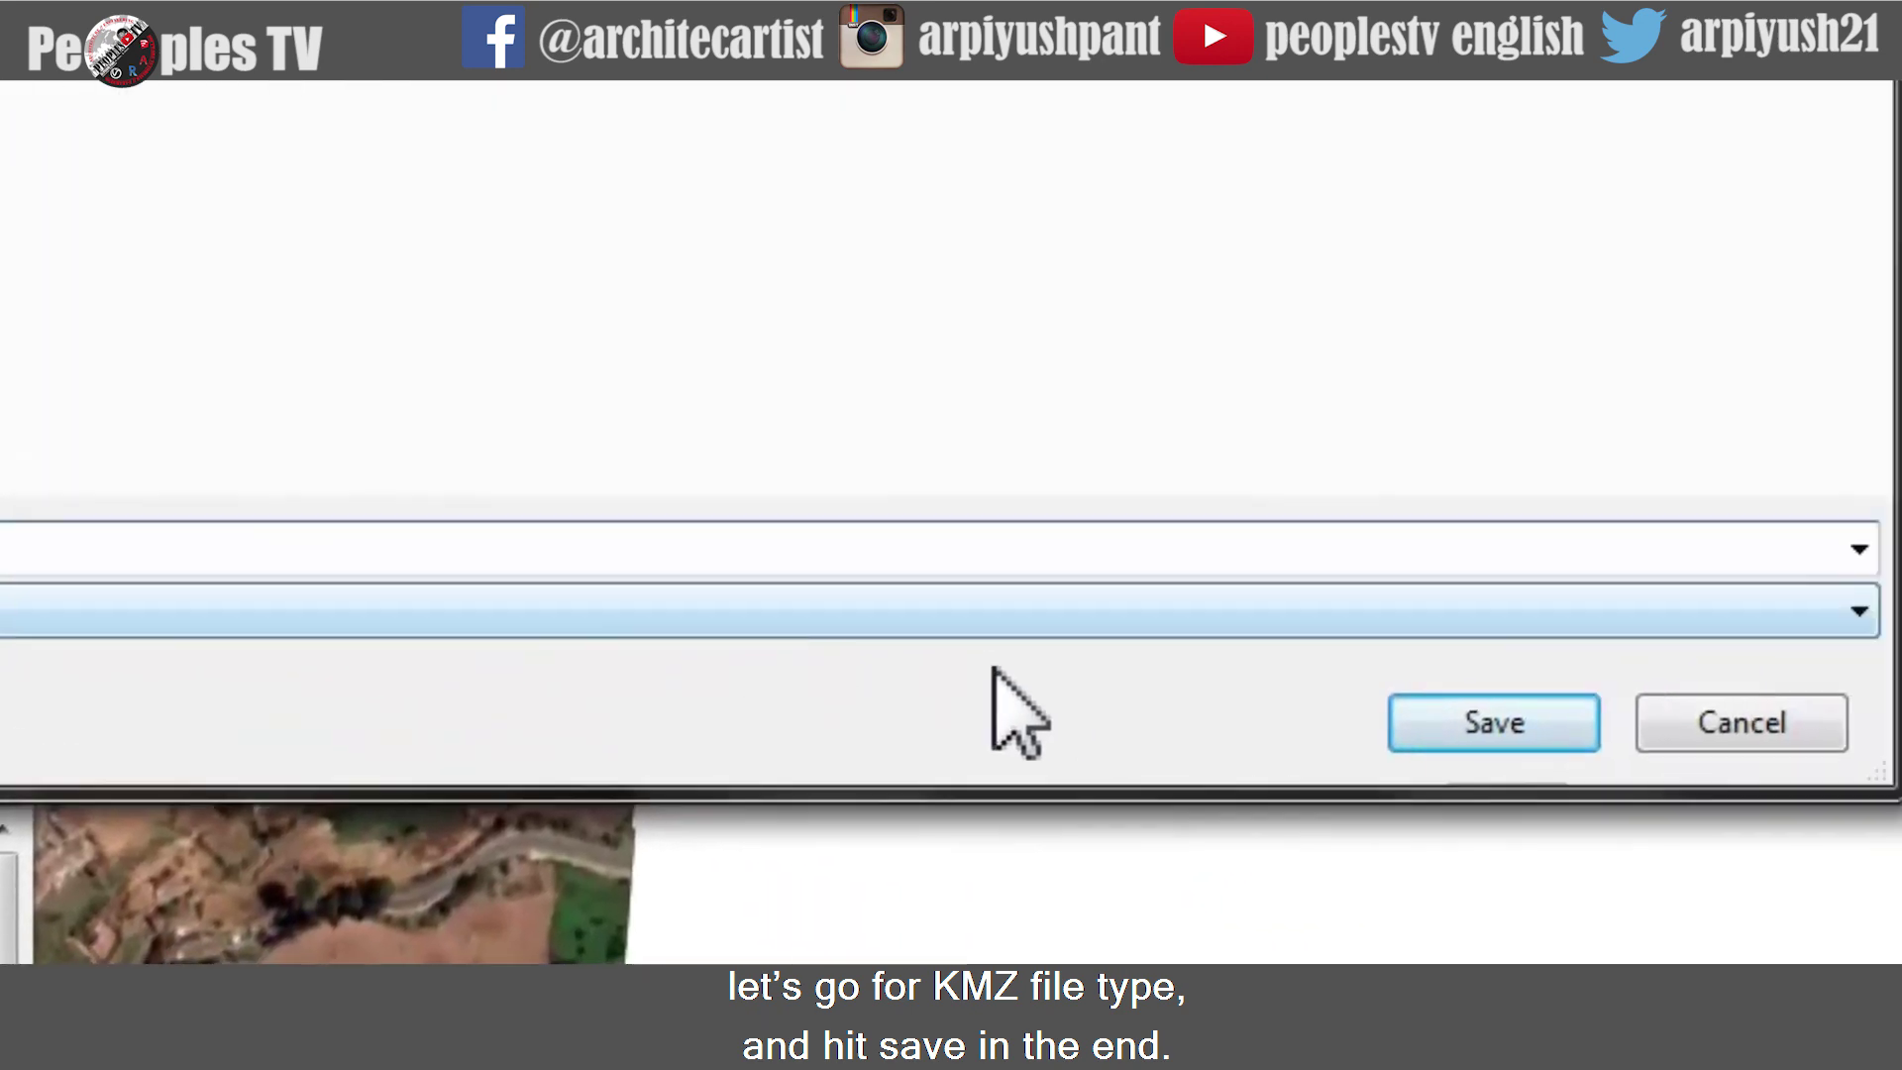
{"action": "left_click", "coordinate": [1262, 717]}
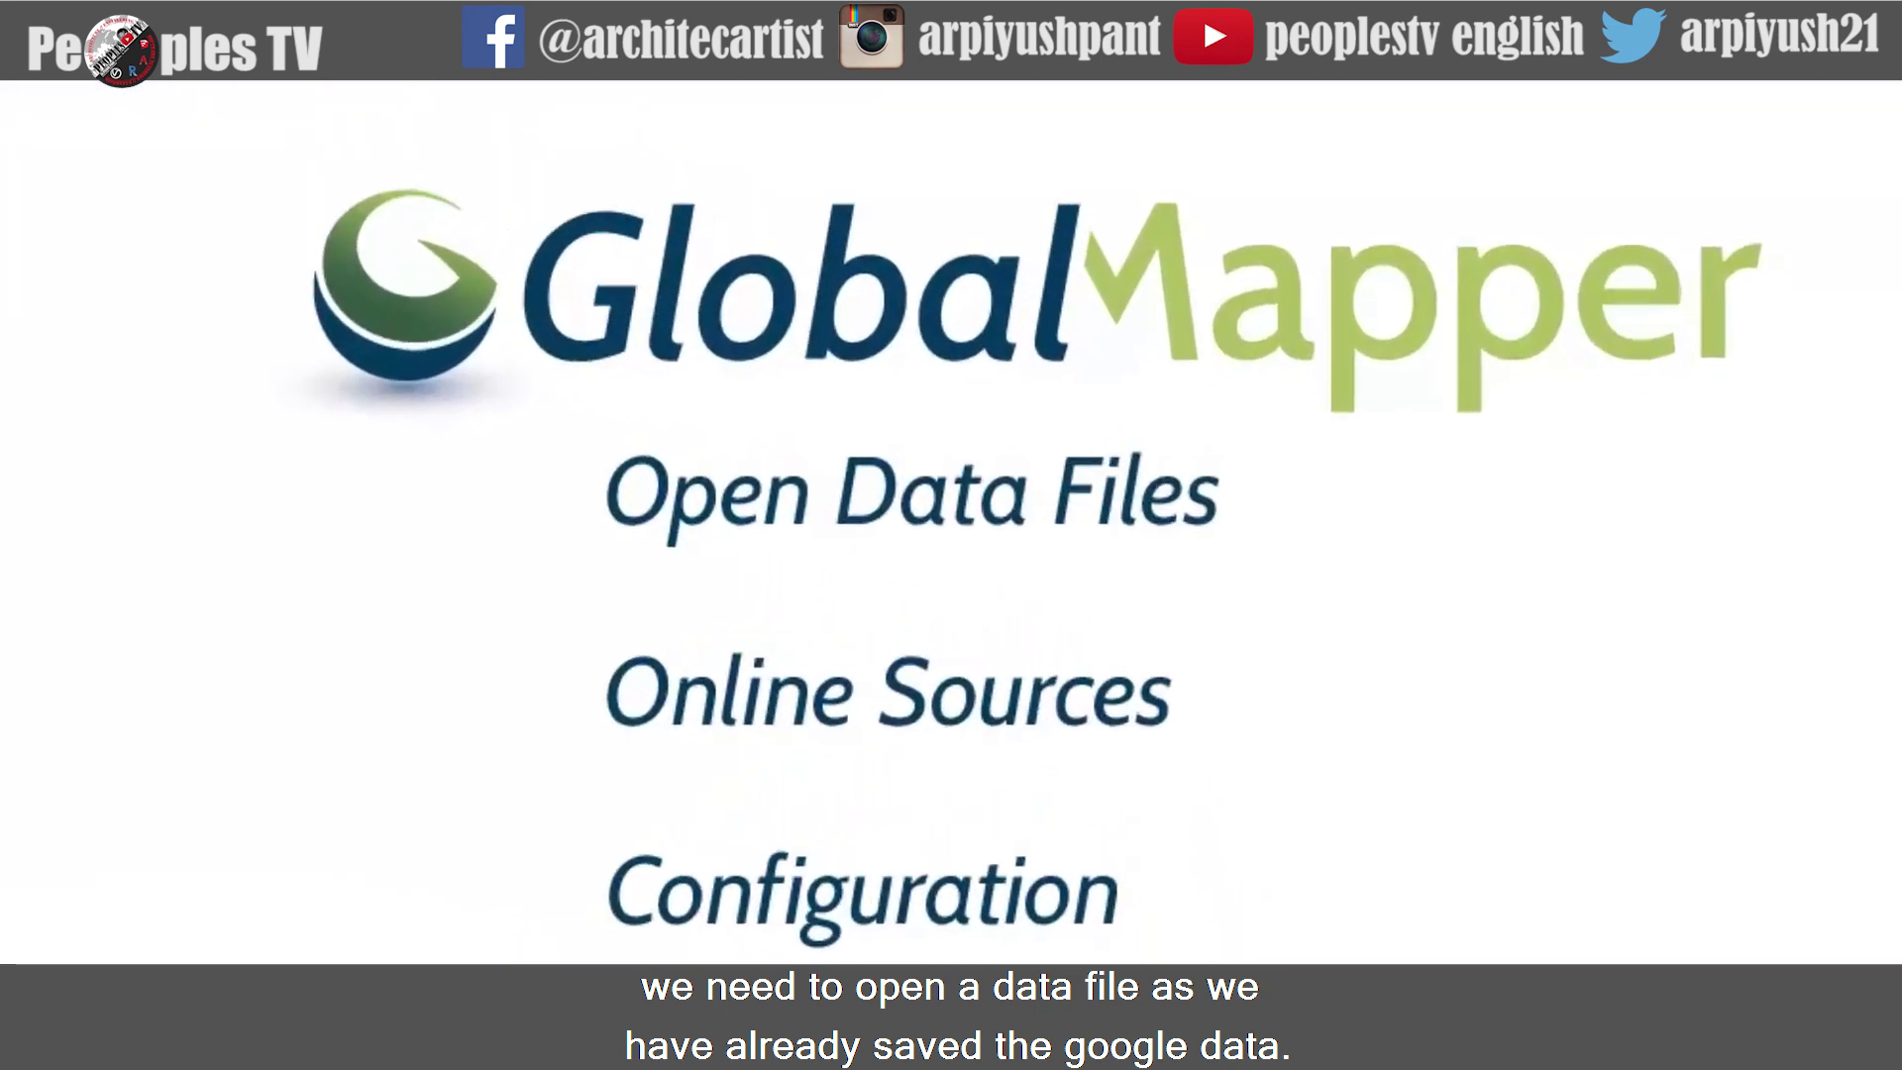
Switch to Global Mapper and open the Ootycountours KMZ file from the GEARTH folder
{"action": "left_click", "coordinate": [808, 505]}
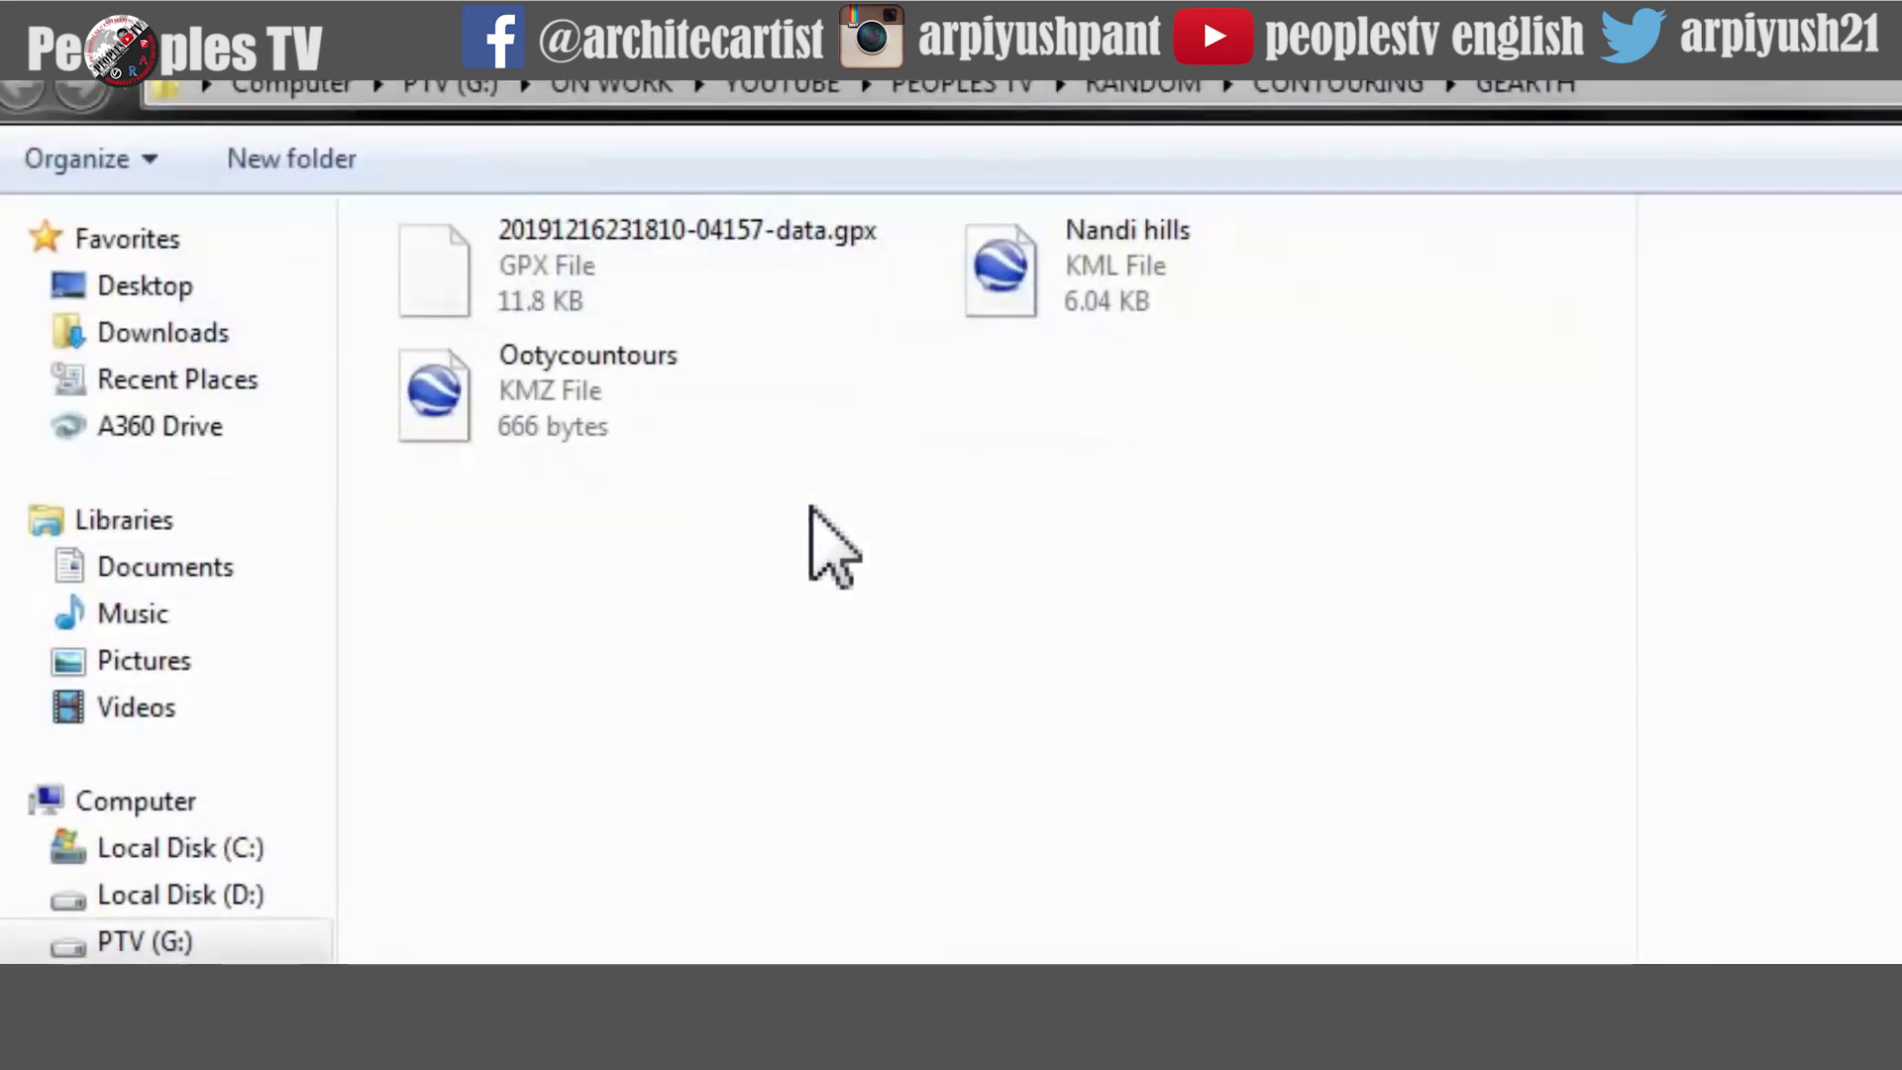
{"action": "left_click", "coordinate": [637, 427]}
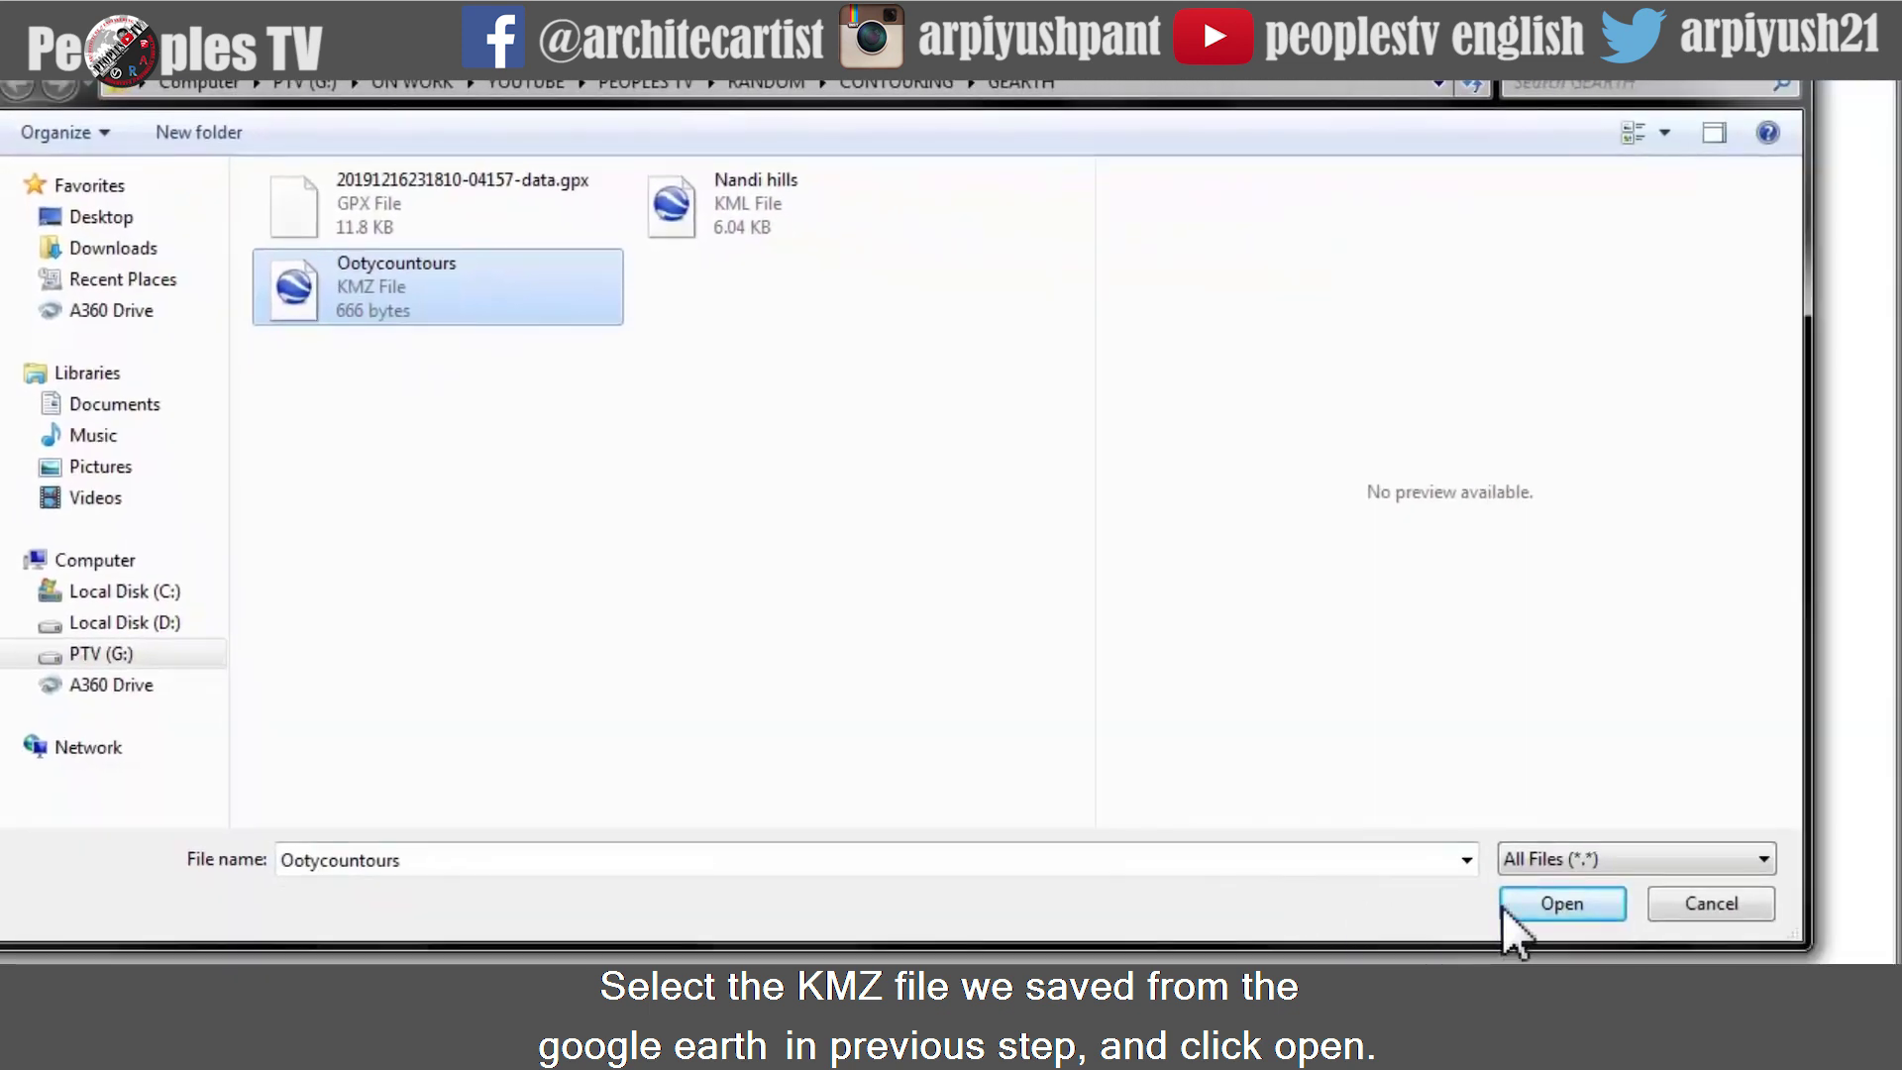
{"action": "left_click", "coordinate": [1503, 906]}
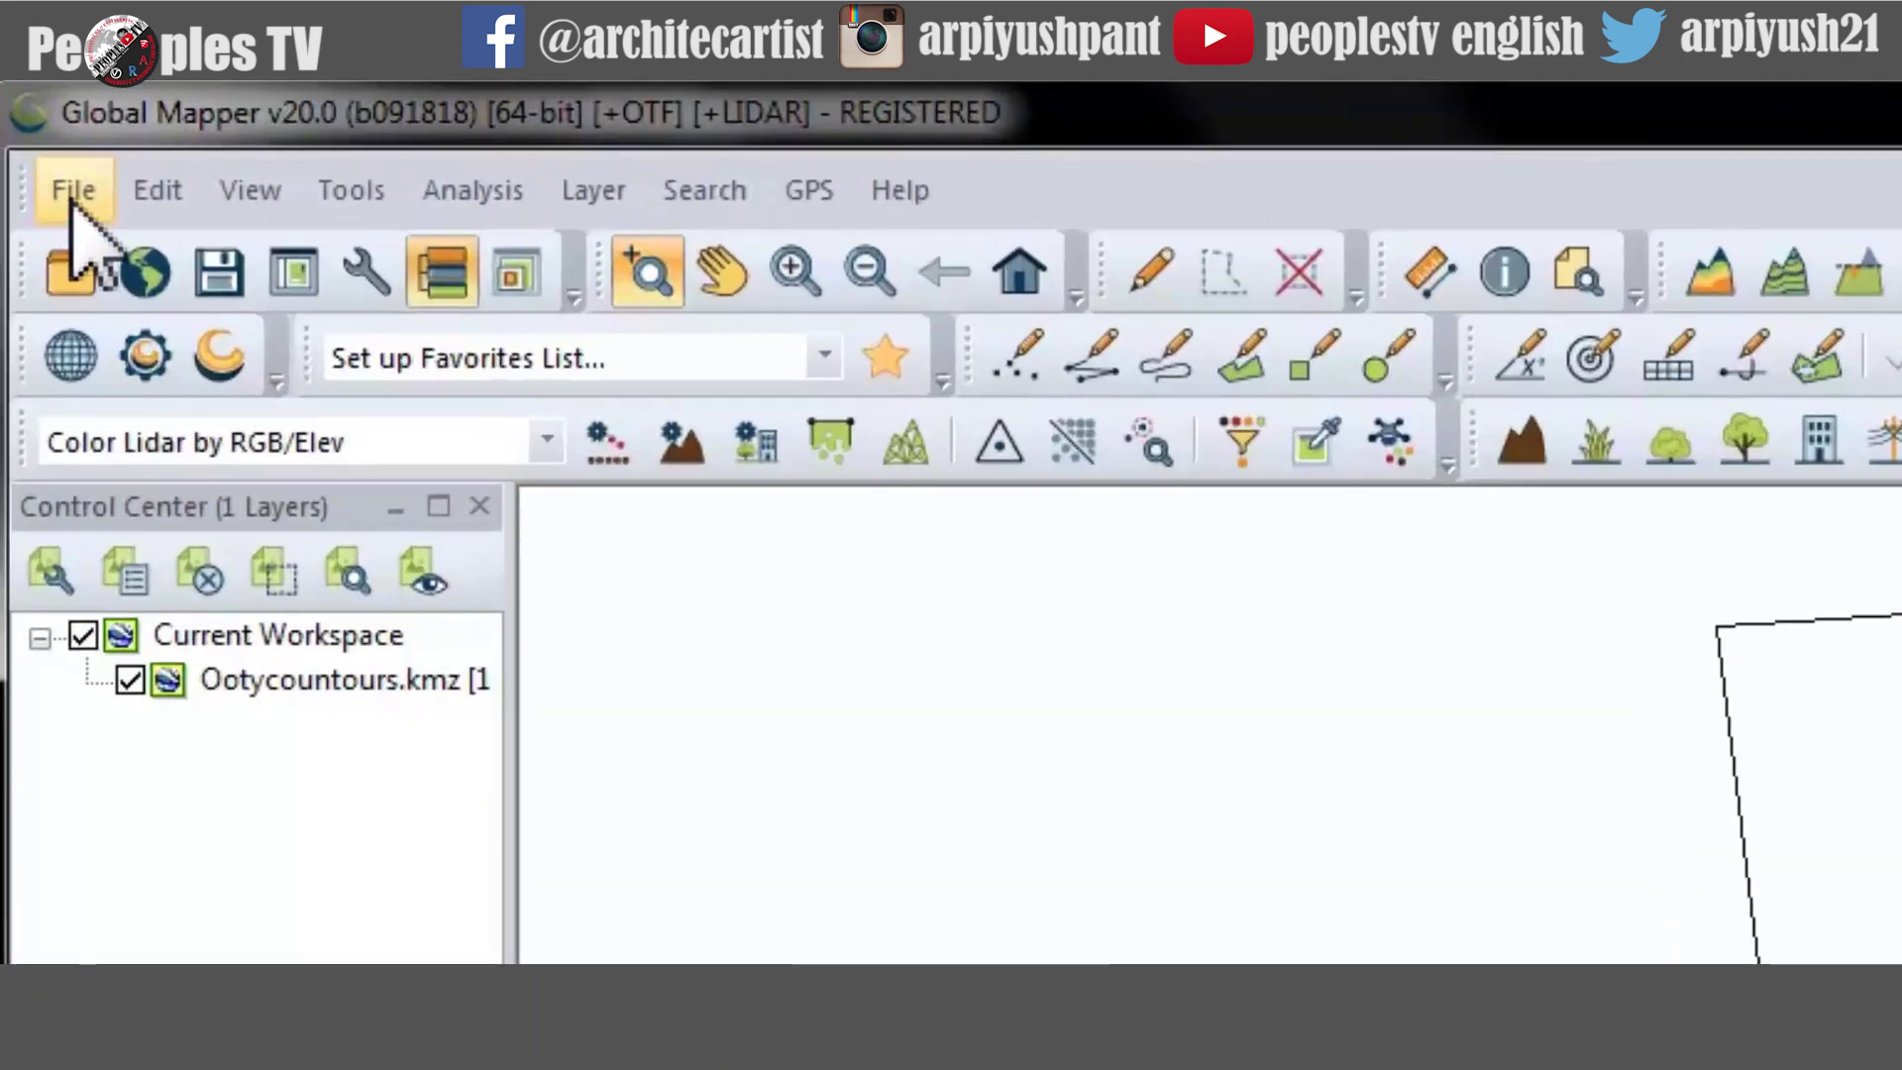
Download ASTER GDEM v2 Worldwide Elevation Data (1 arc-second Resolution) for the current screen bounds
{"action": "left_click", "coordinate": [71, 193]}
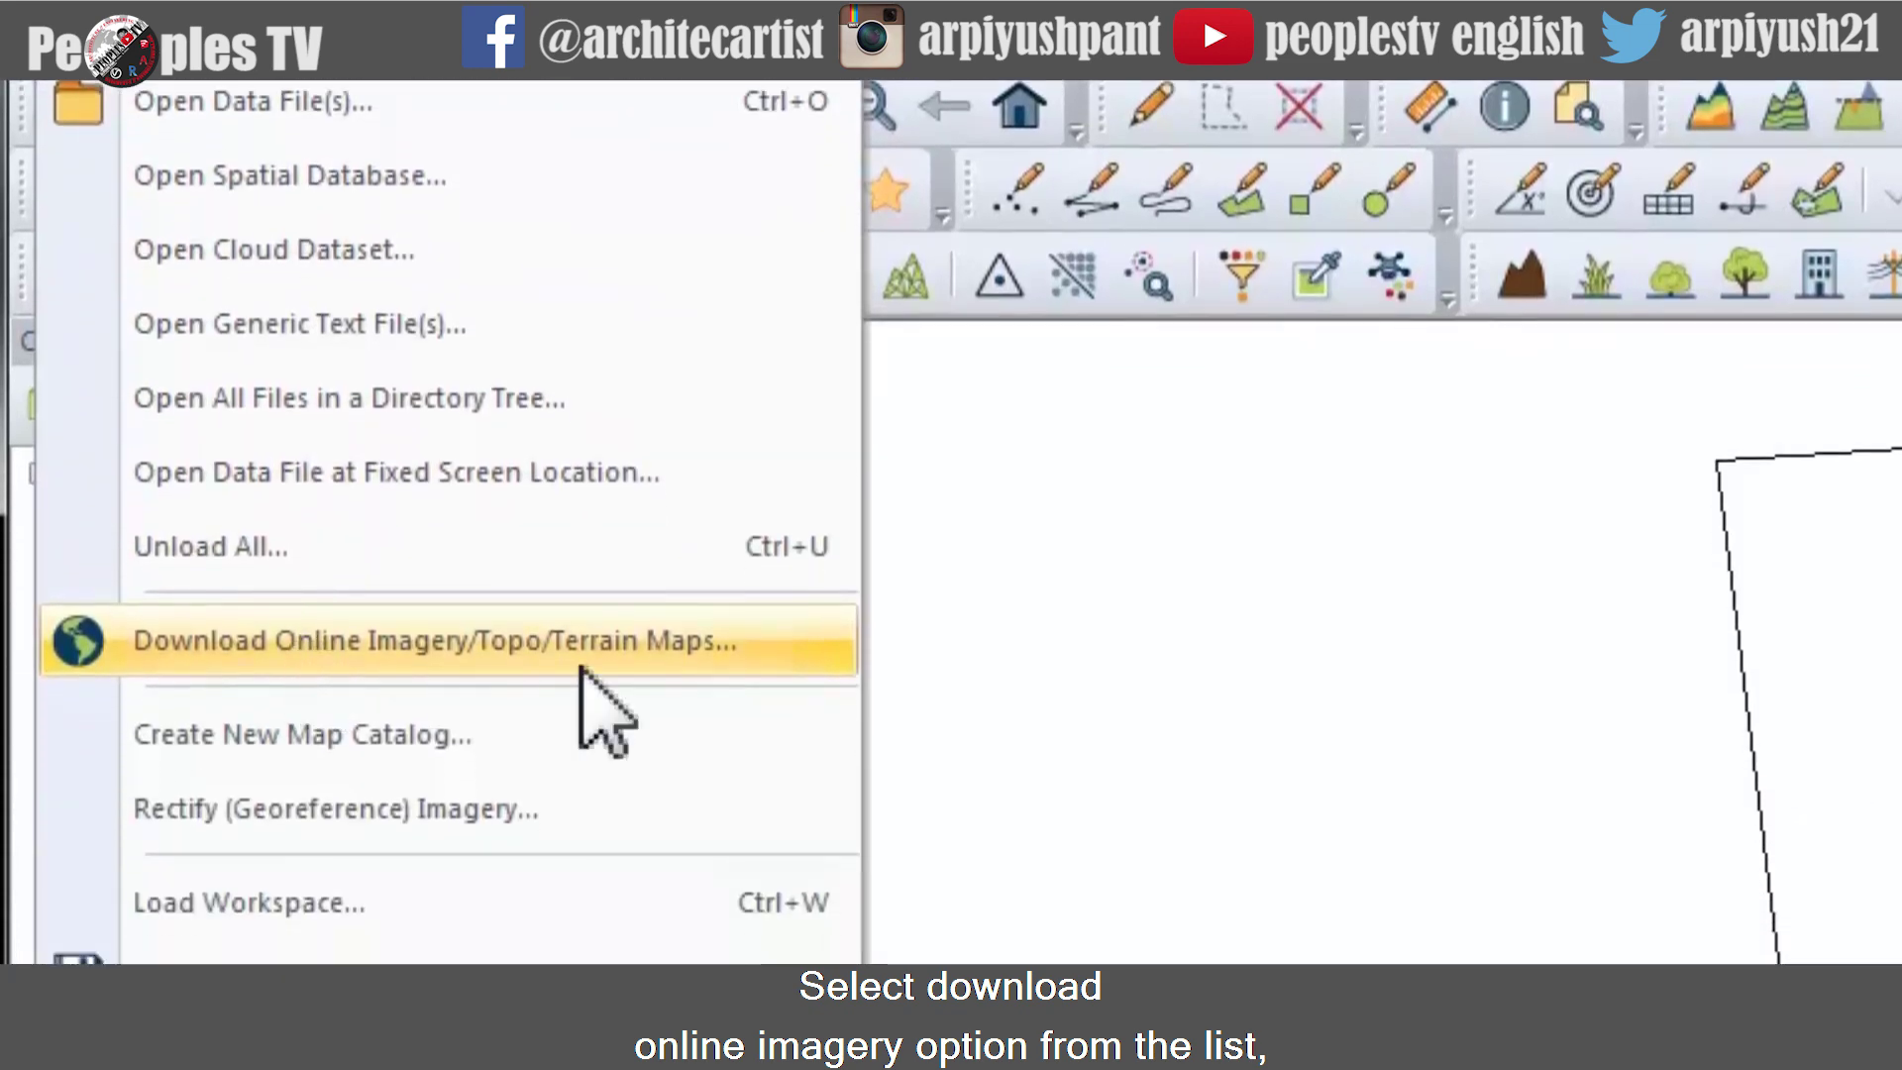
{"action": "left_click", "coordinate": [523, 660]}
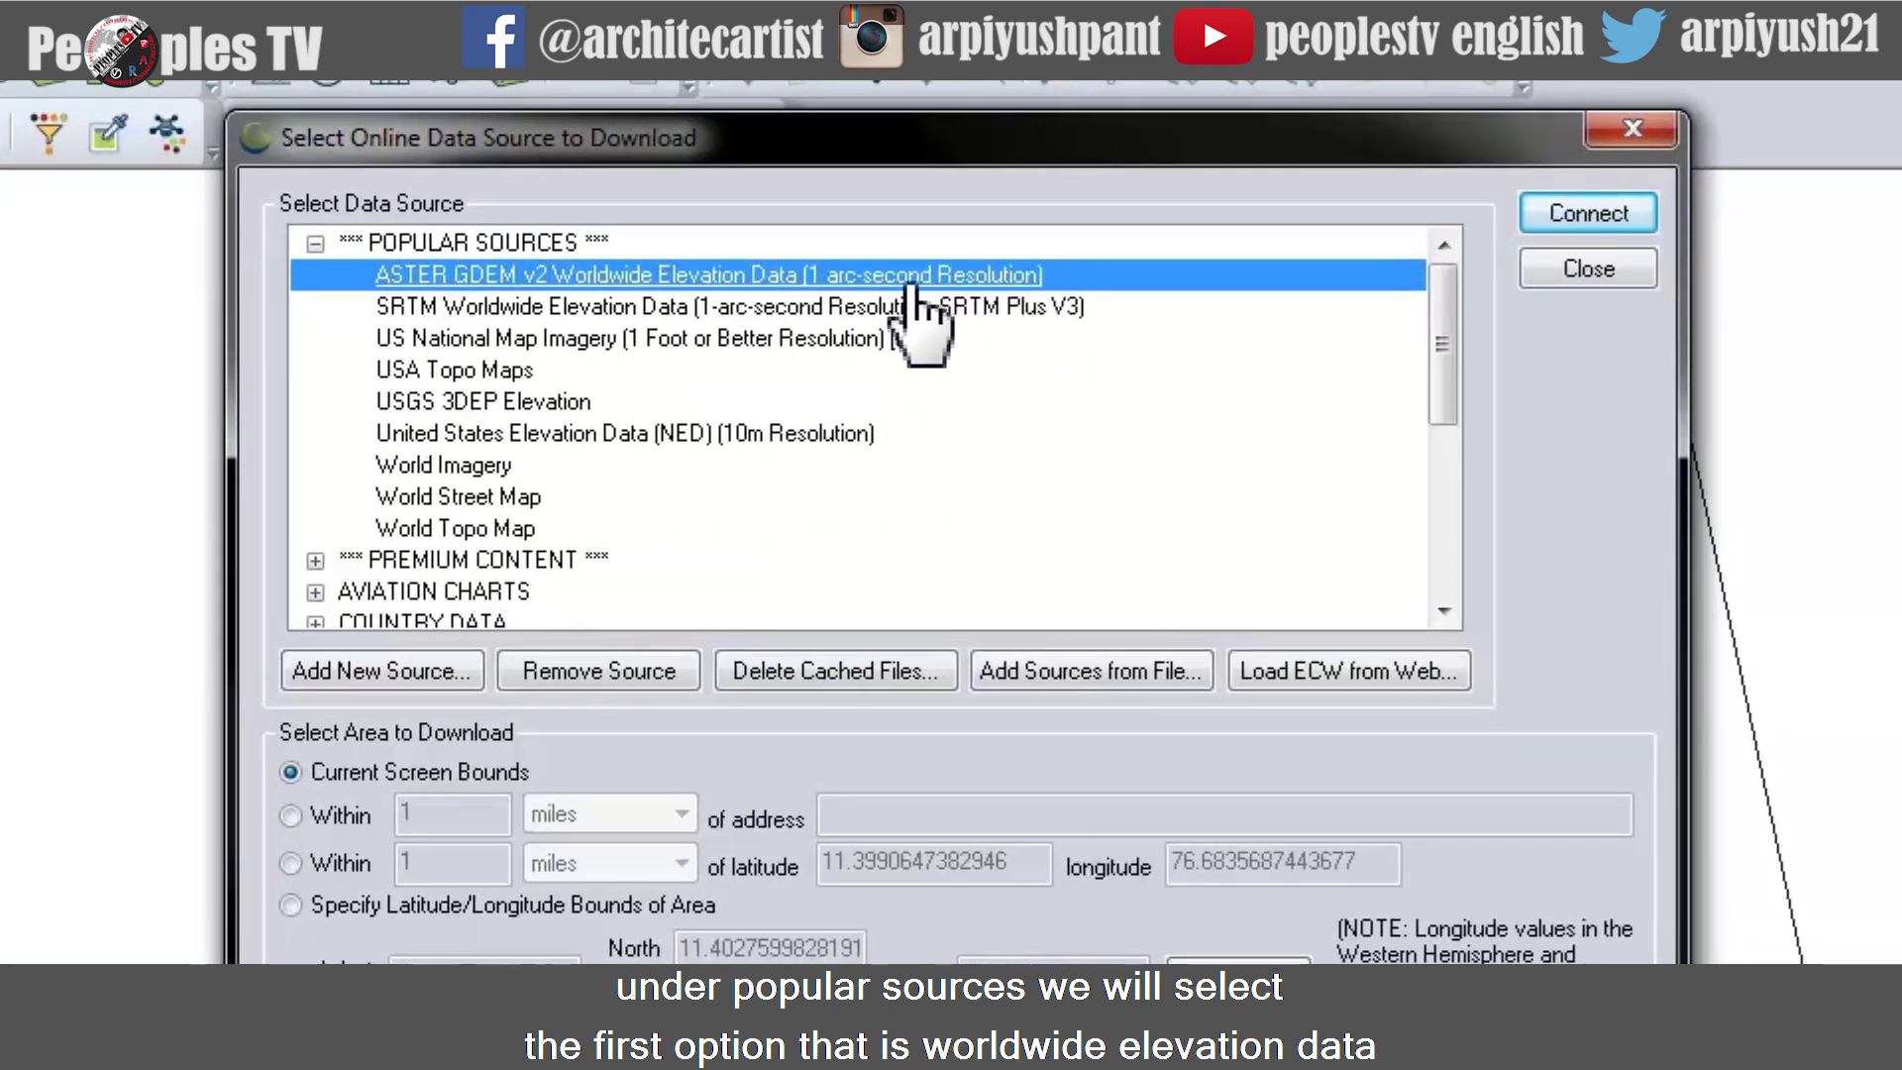
{"action": "left_click", "coordinate": [1614, 214]}
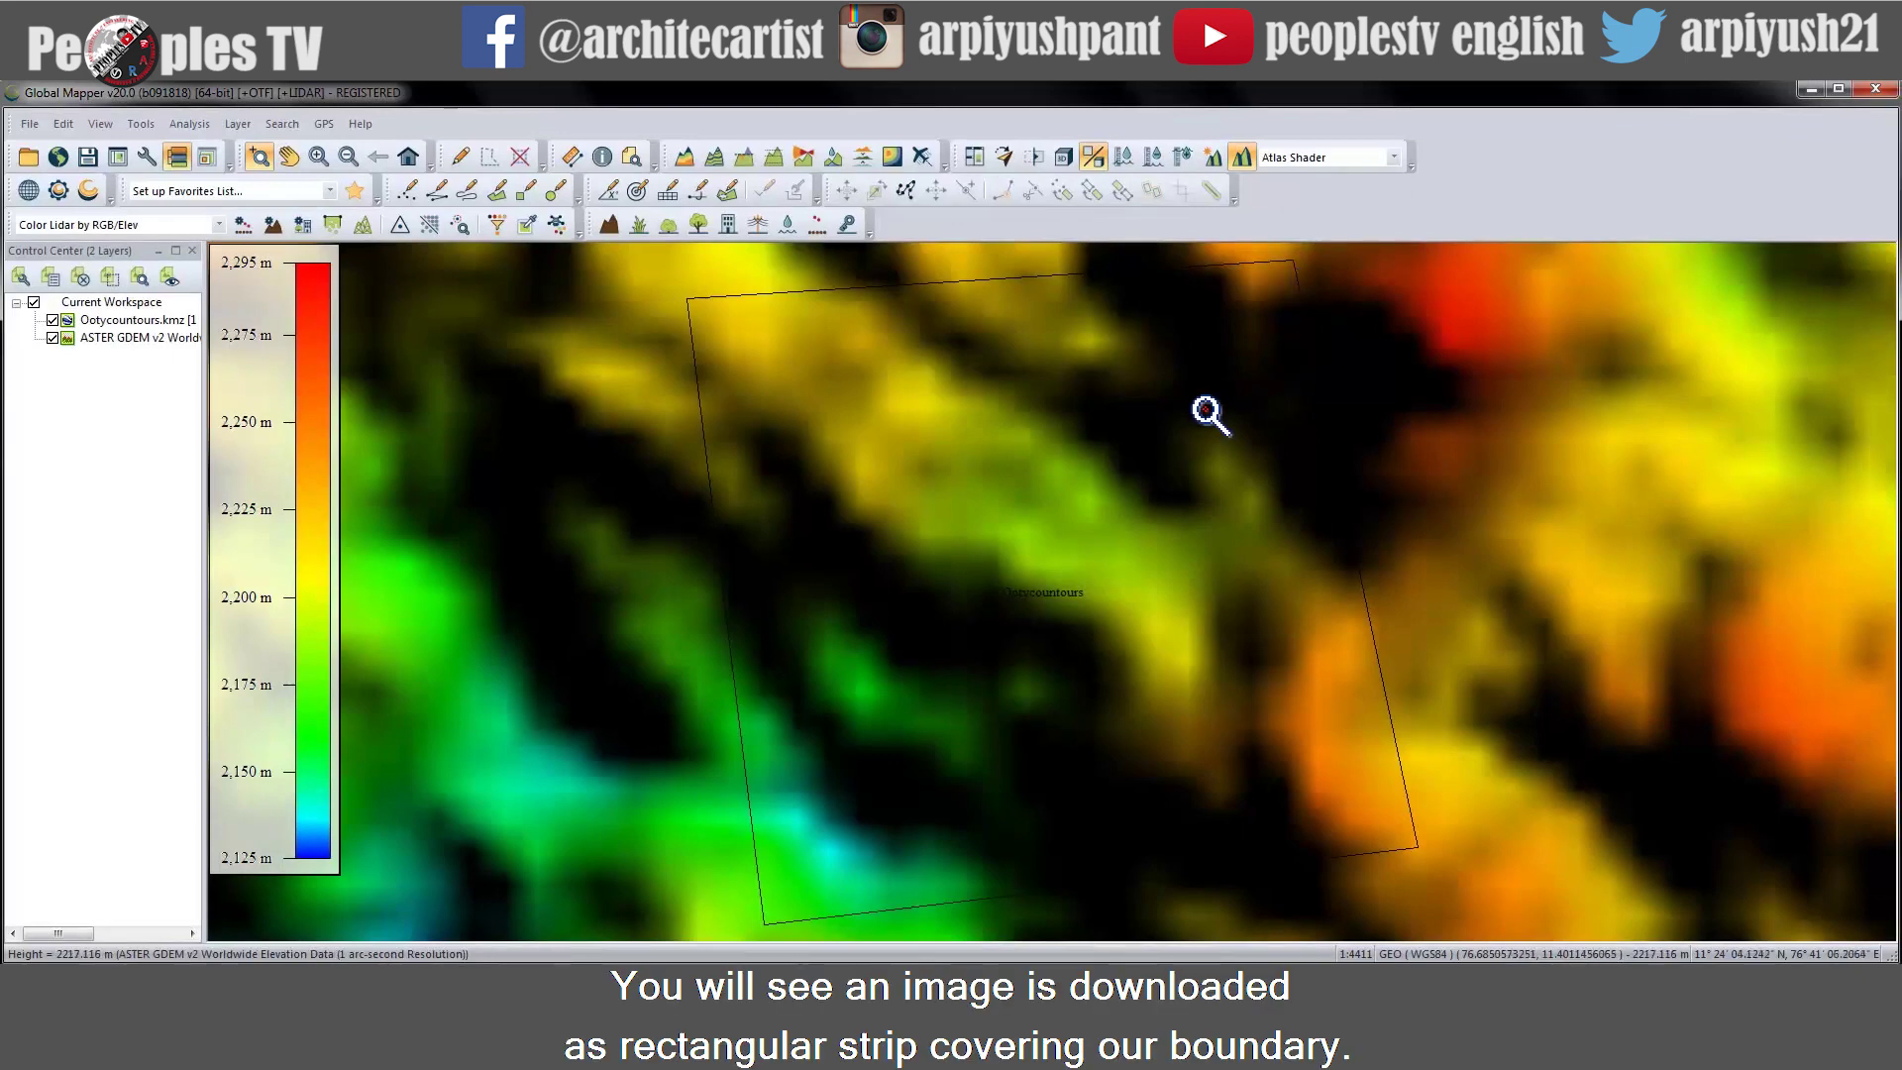
Generate contours from the terrain grid with a 5-meter interval, keeping the other default options
{"action": "scroll", "coordinate": [1137, 454], "scroll_direction": "down", "scroll_amount": 1}
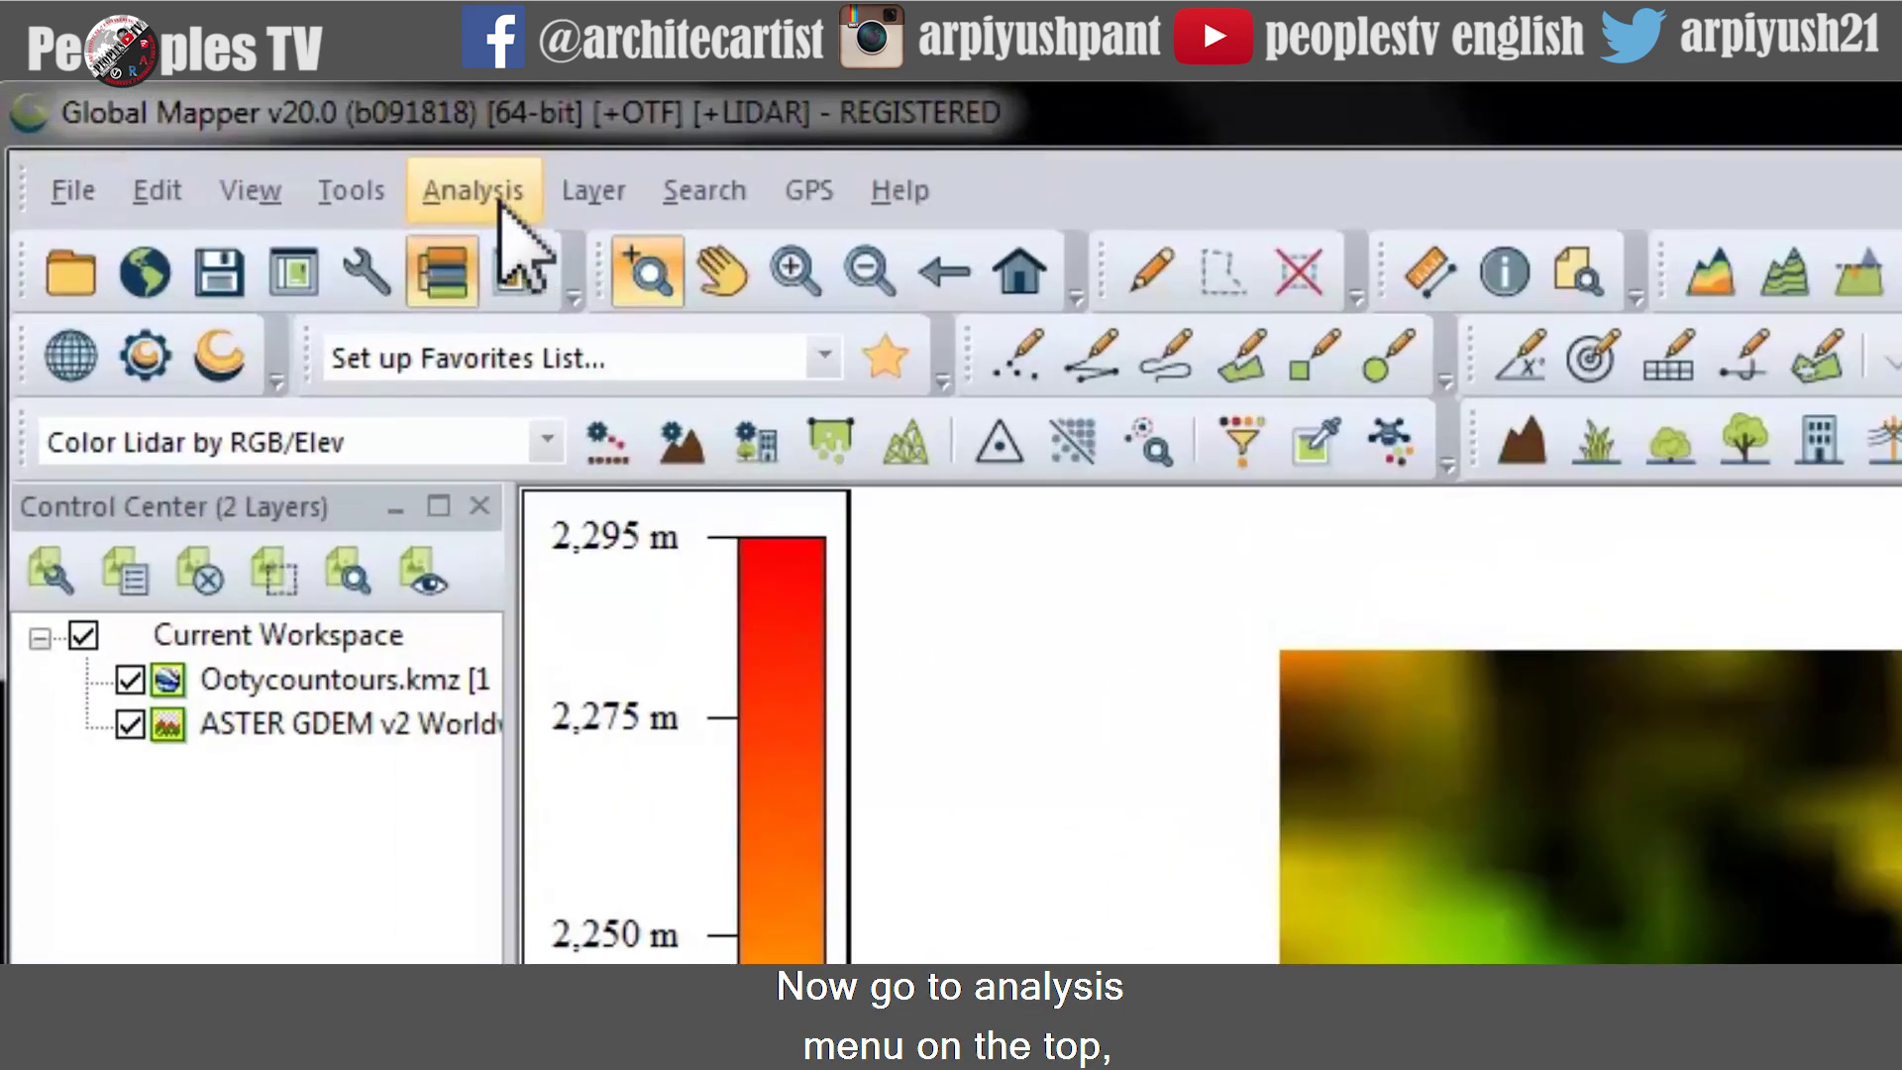
{"action": "left_click", "coordinate": [497, 202]}
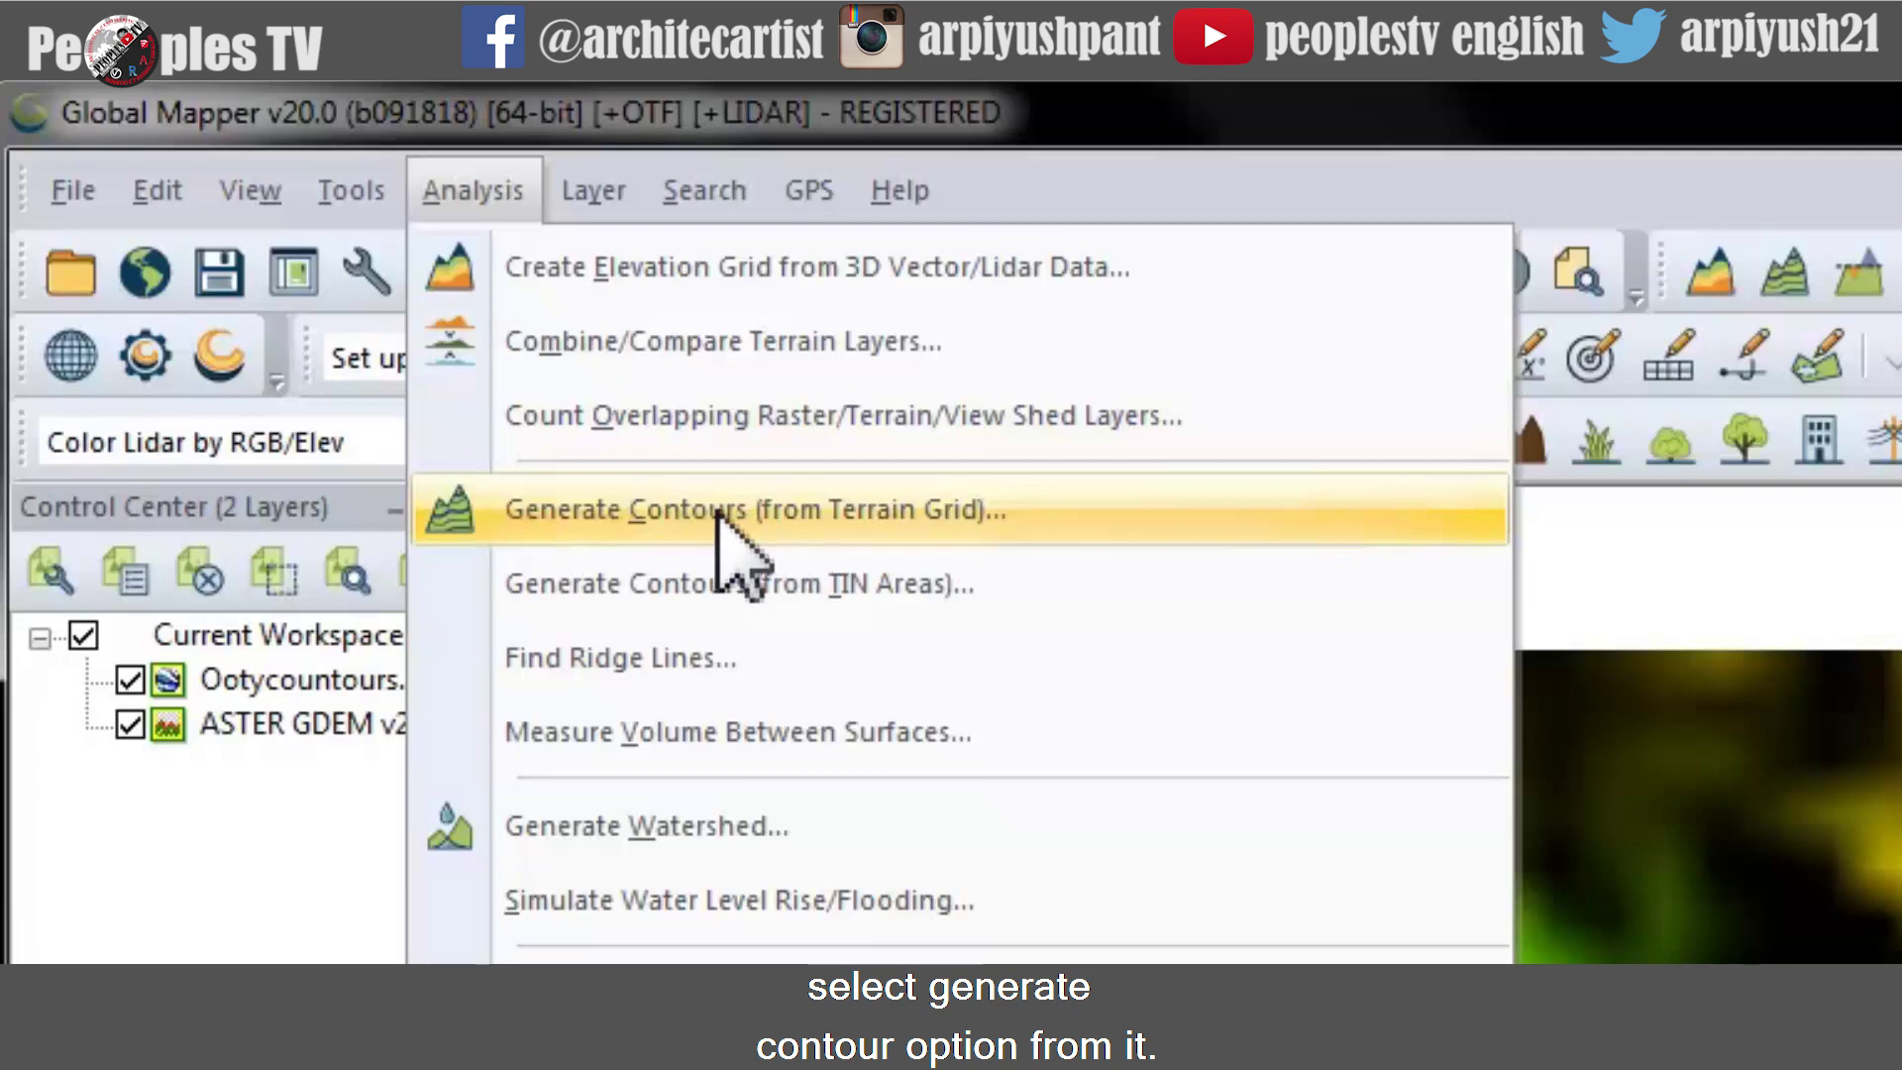
{"action": "left_click", "coordinate": [768, 510]}
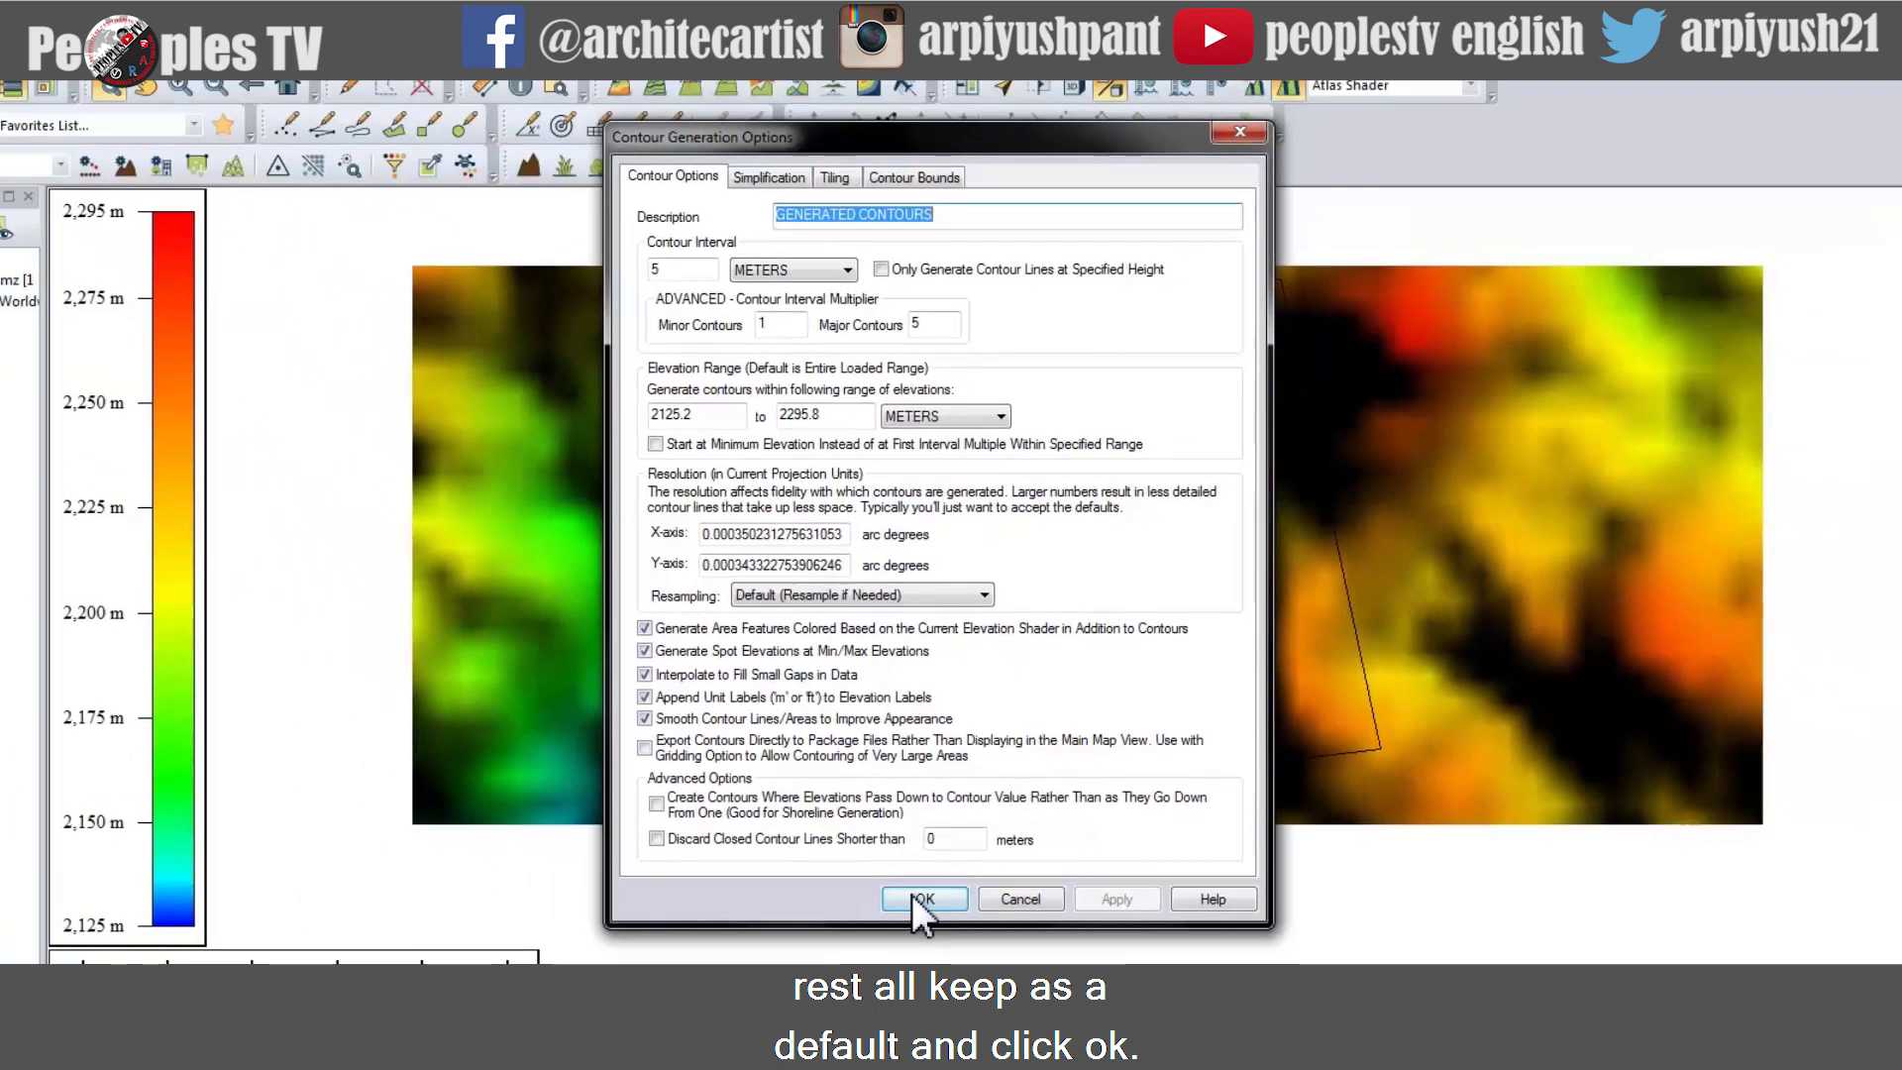
{"action": "left_click", "coordinate": [912, 894]}
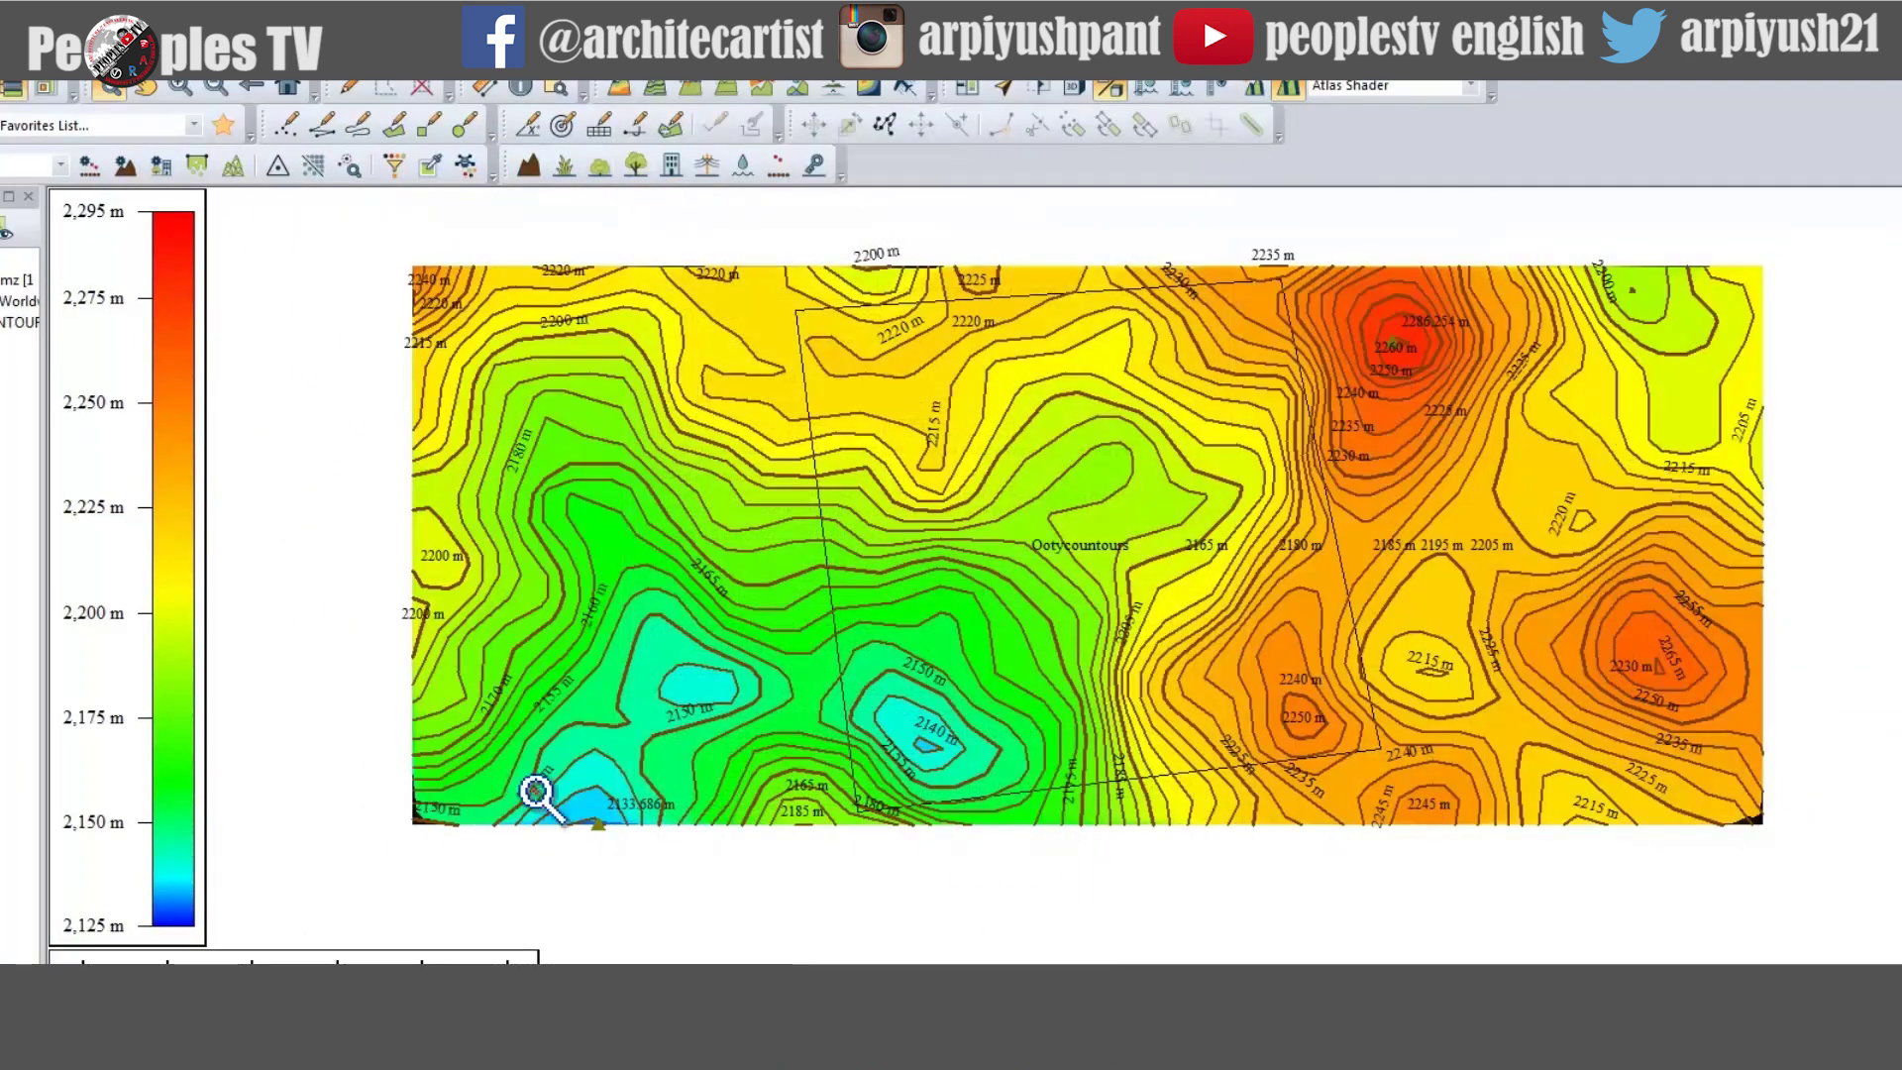
Start a Vector/Lidar export of the loaded contour data in DWG format
{"action": "left_click", "coordinate": [733, 604]}
{"action": "scroll", "coordinate": [733, 609], "scroll_direction": "down", "scroll_amount": 3}
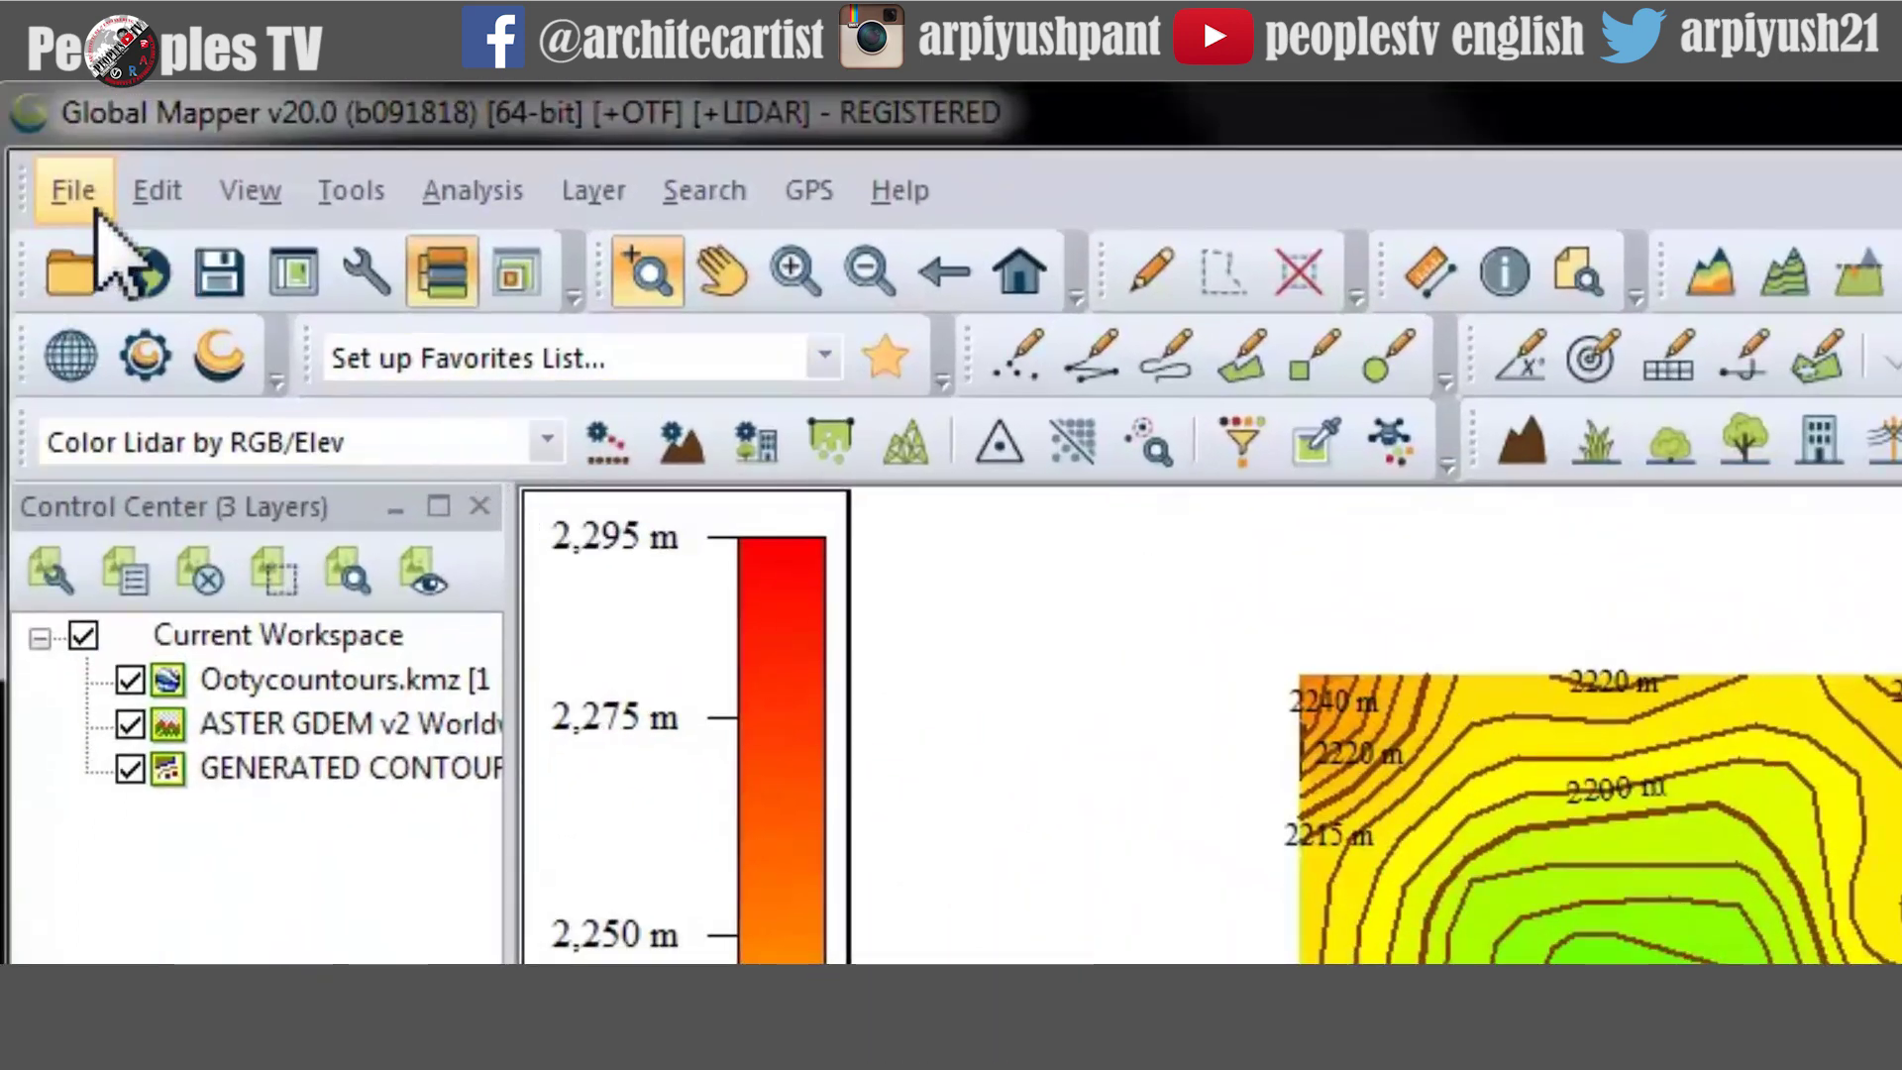
{"action": "left_click", "coordinate": [80, 193]}
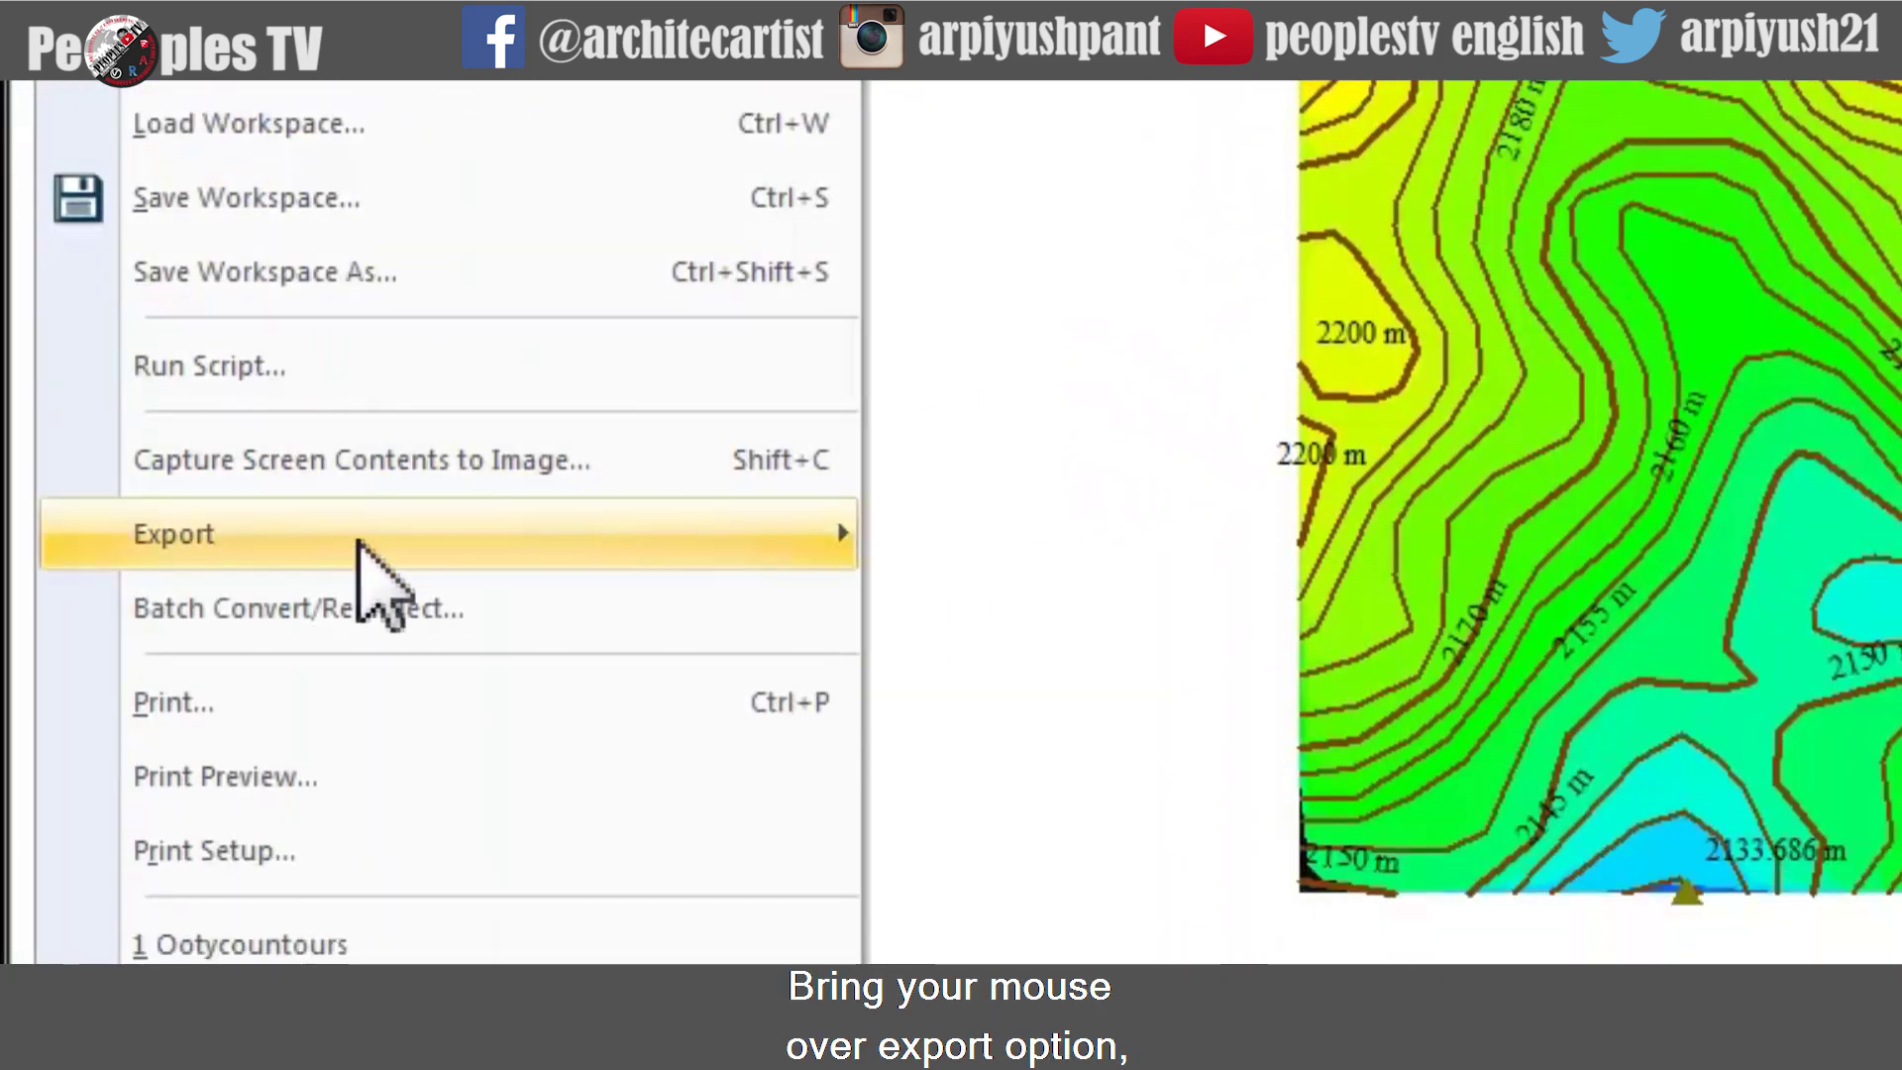
{"action": "mouse_move", "coordinate": [360, 544]}
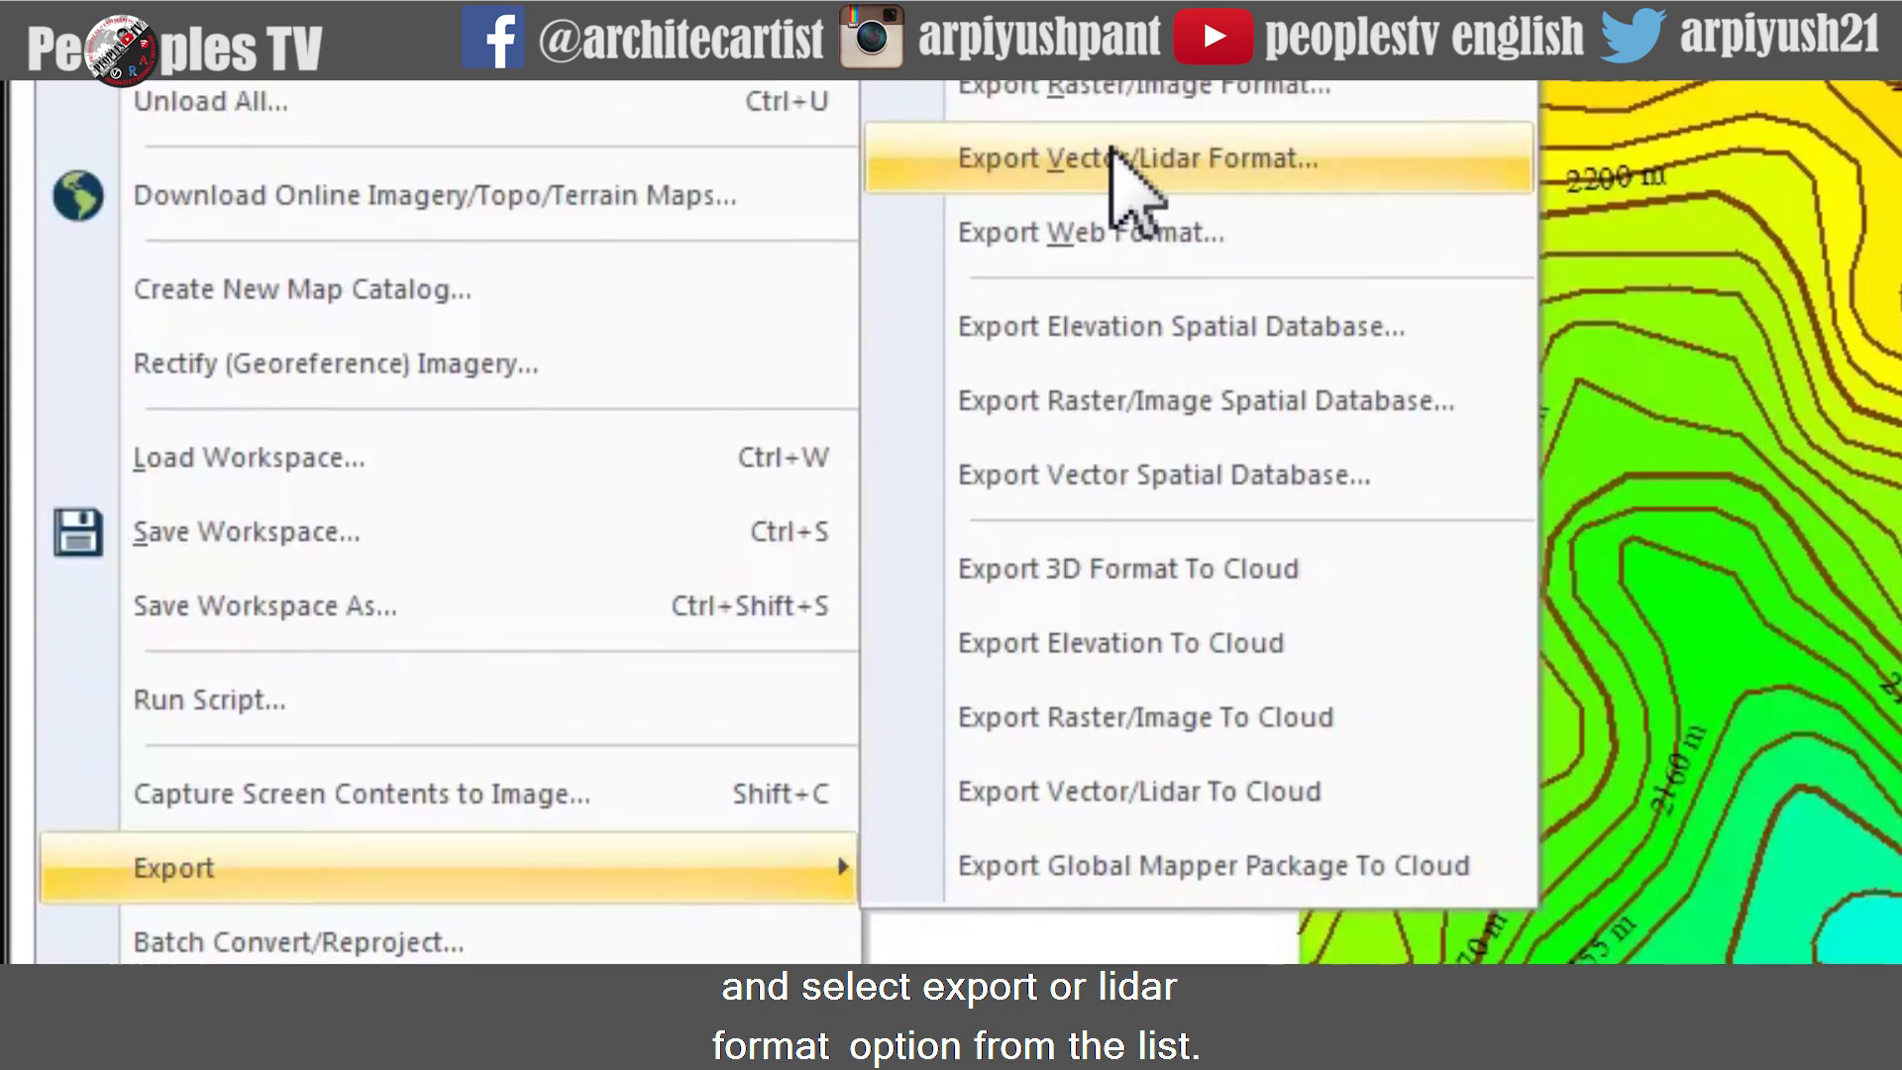
{"action": "left_click", "coordinate": [1272, 187]}
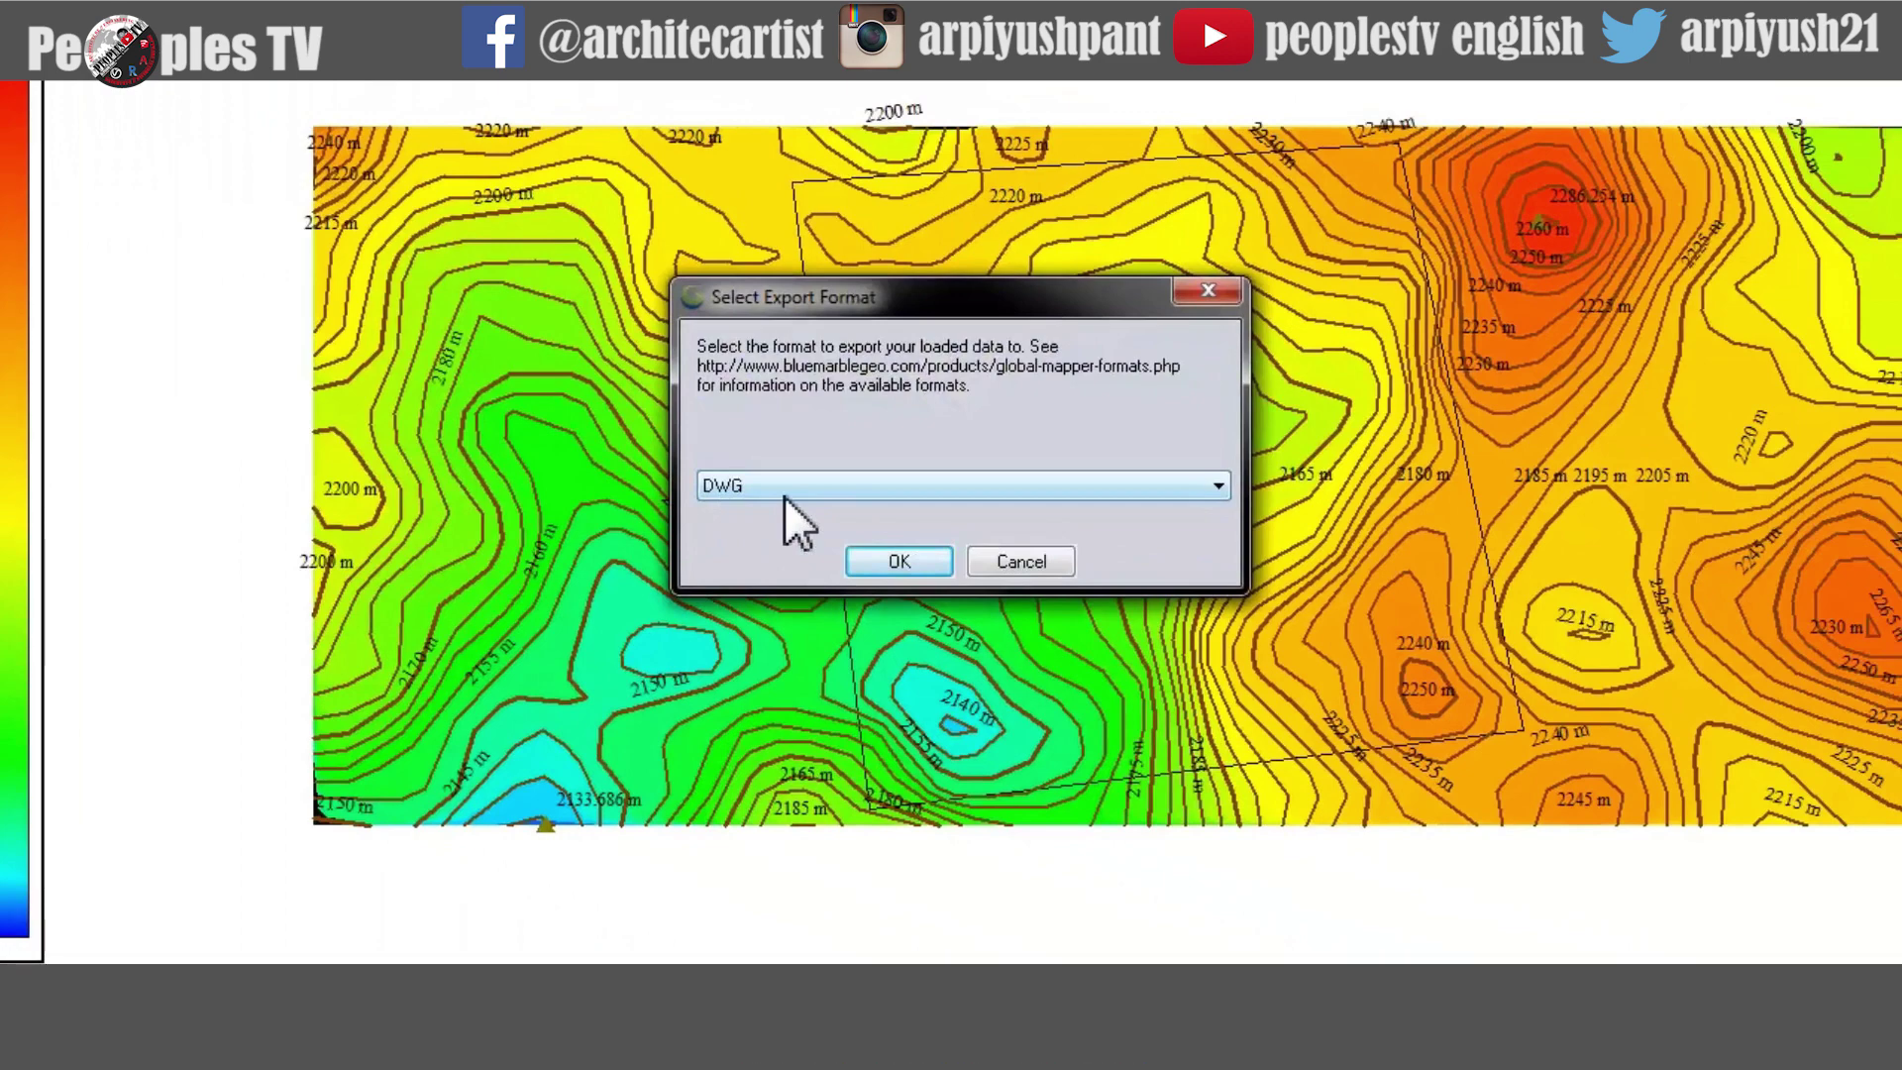
{"action": "left_click", "coordinate": [843, 486]}
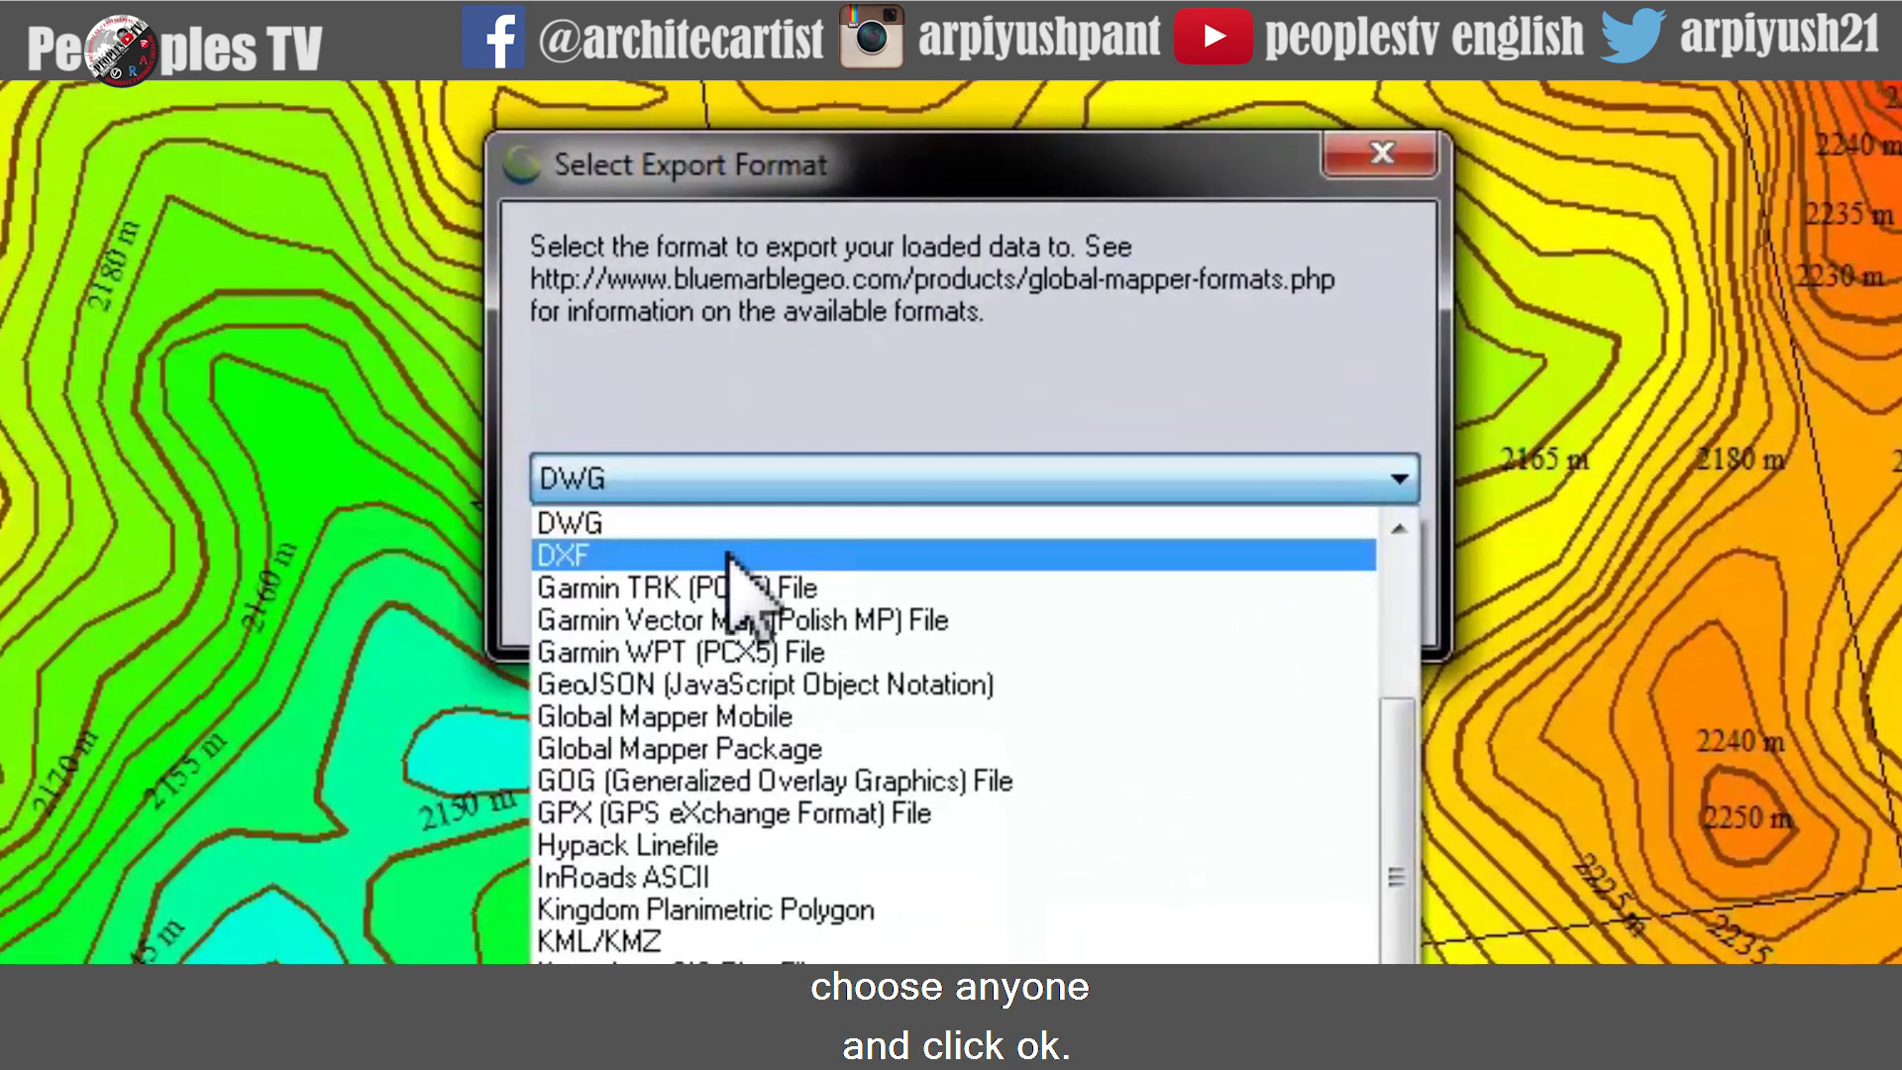
{"action": "left_click", "coordinate": [727, 532]}
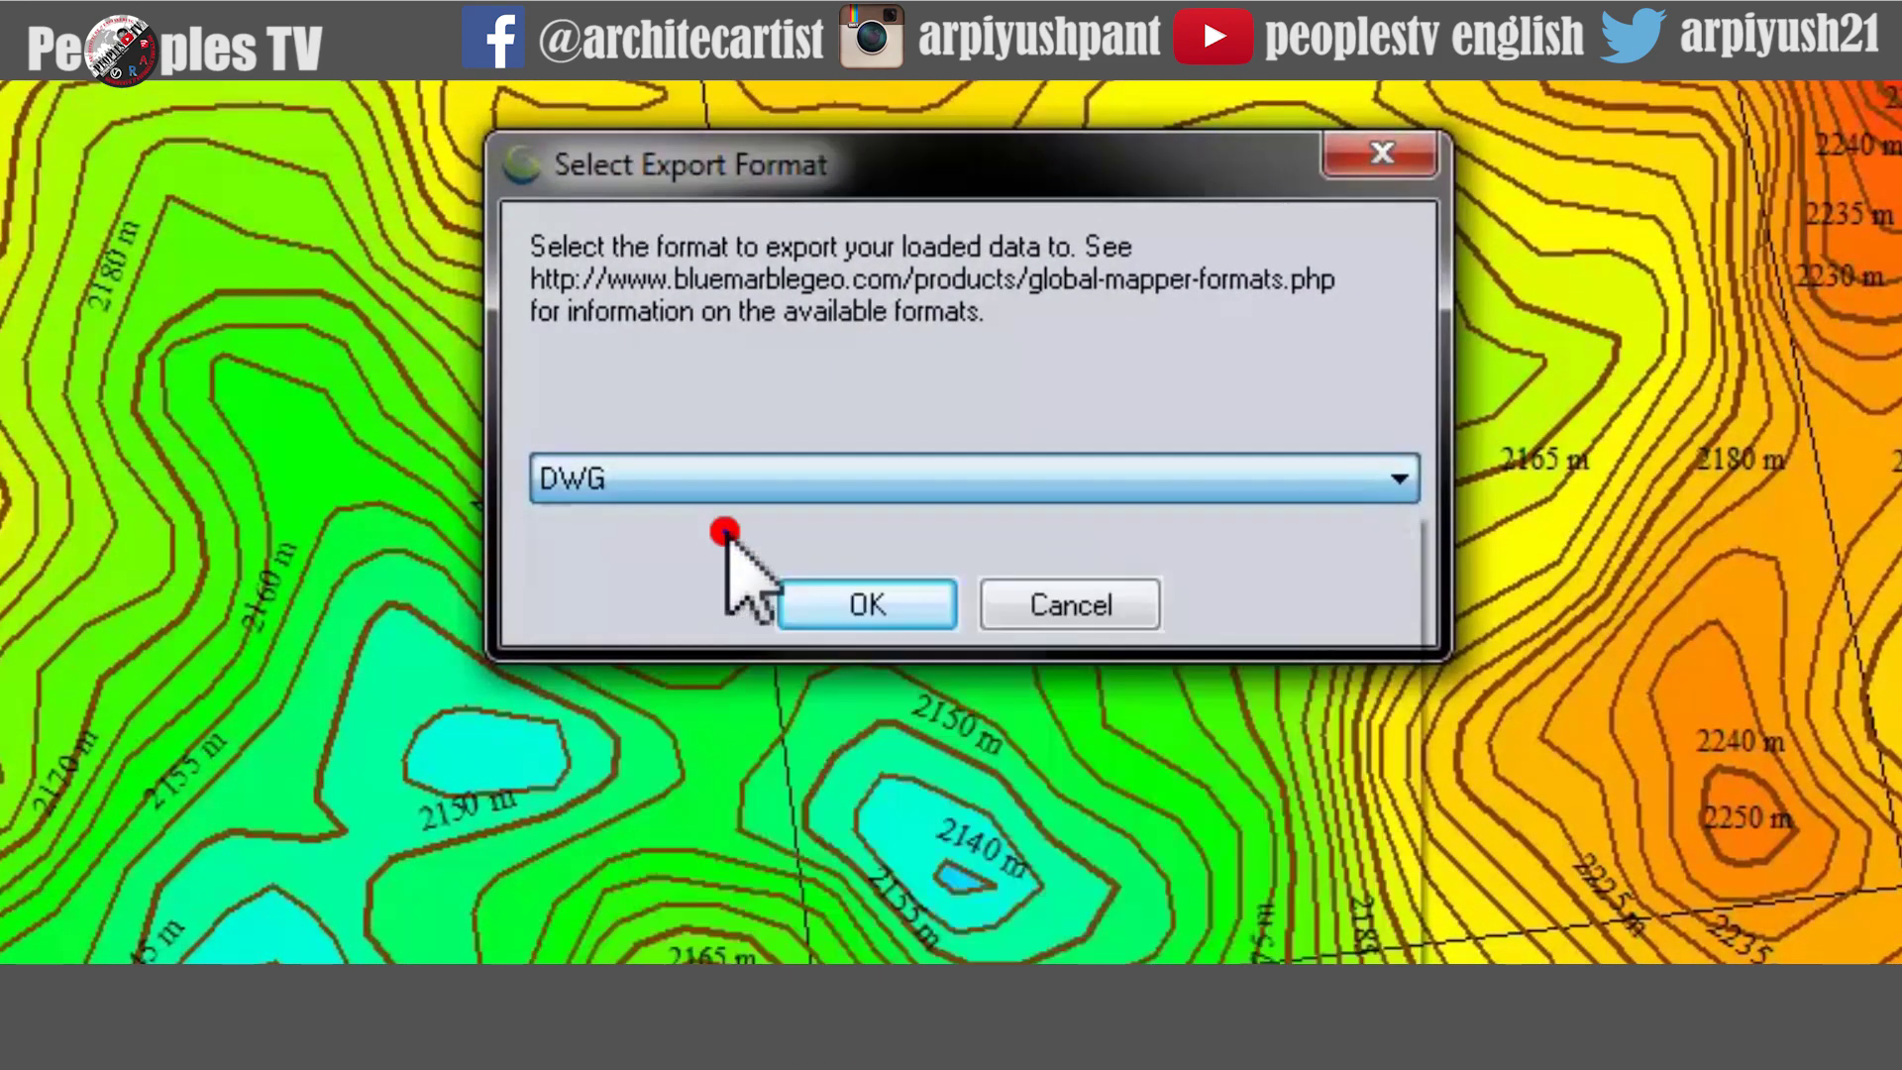
{"action": "left_click", "coordinate": [834, 608]}
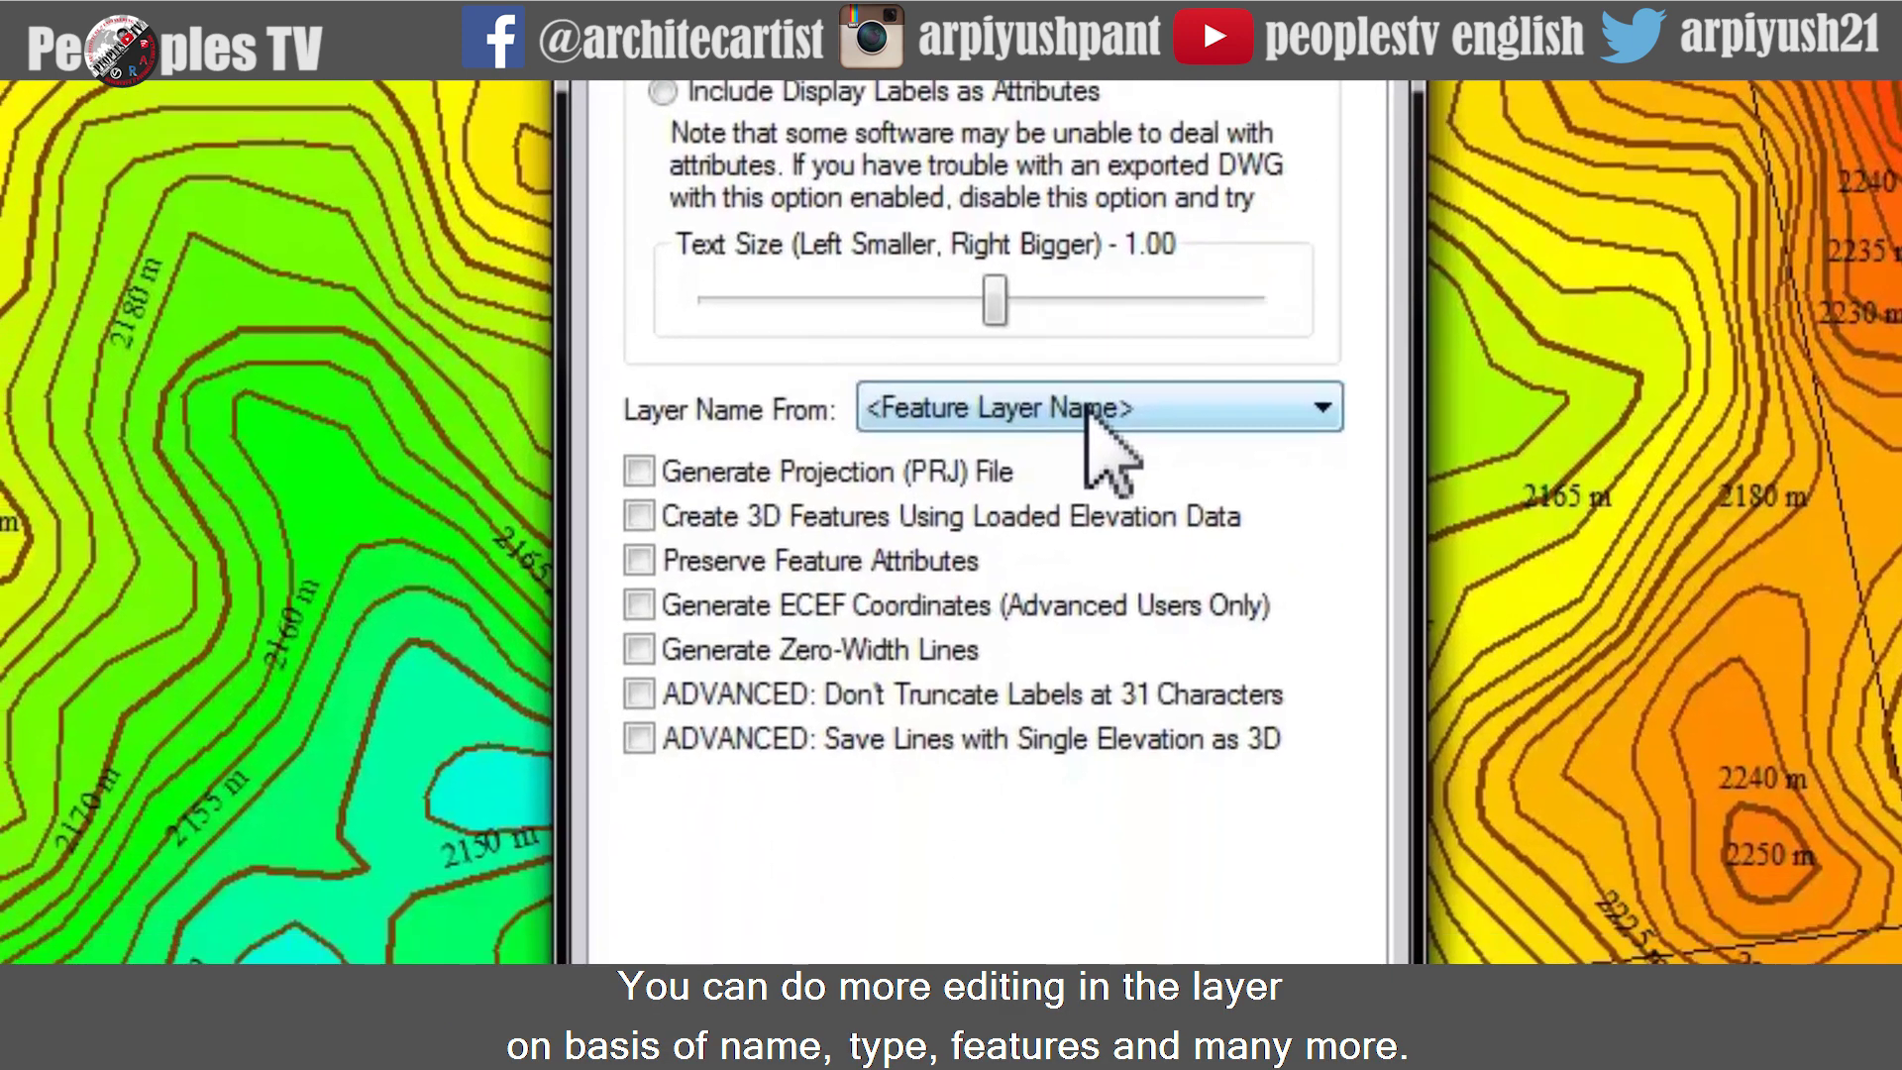
Accept the DWG export options with layer names taken from <Feature Layer Name> and all other settings at their defaults
{"action": "left_click", "coordinate": [1050, 834]}
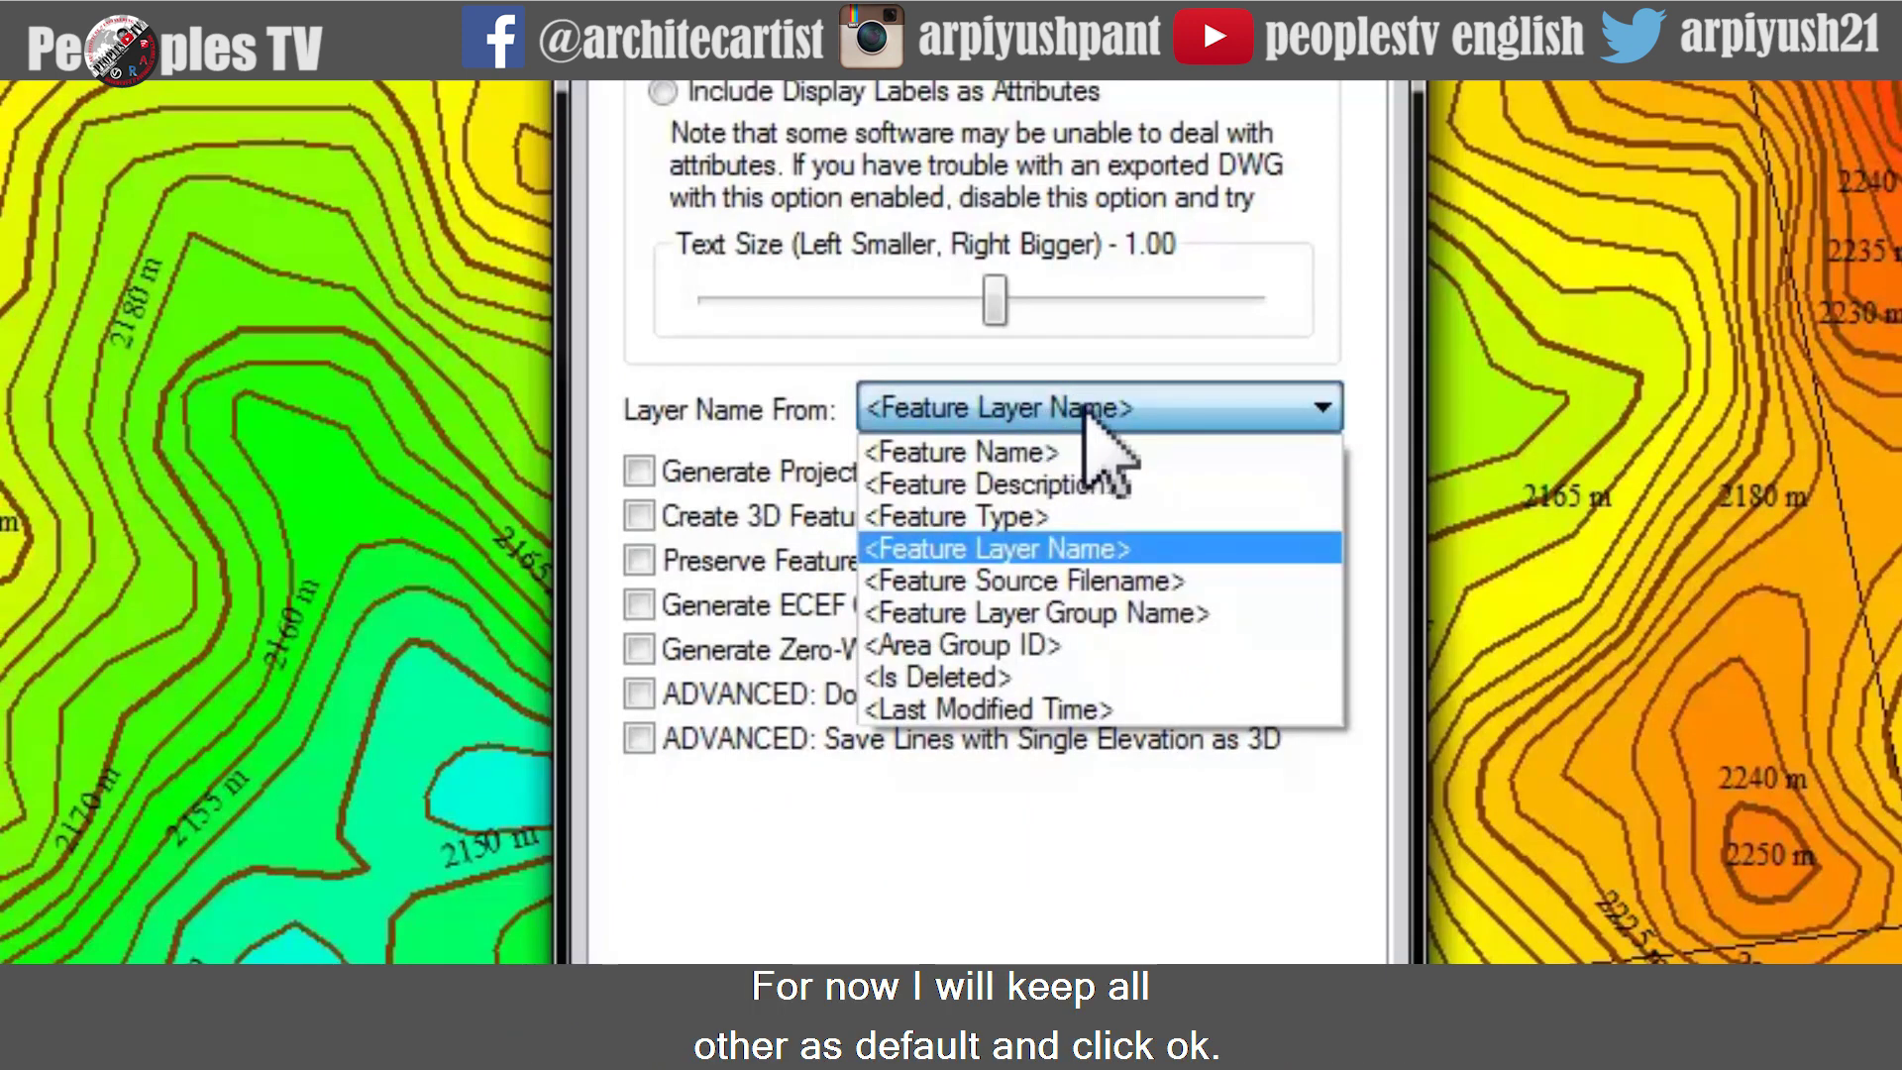
{"action": "left_click", "coordinate": [1055, 408]}
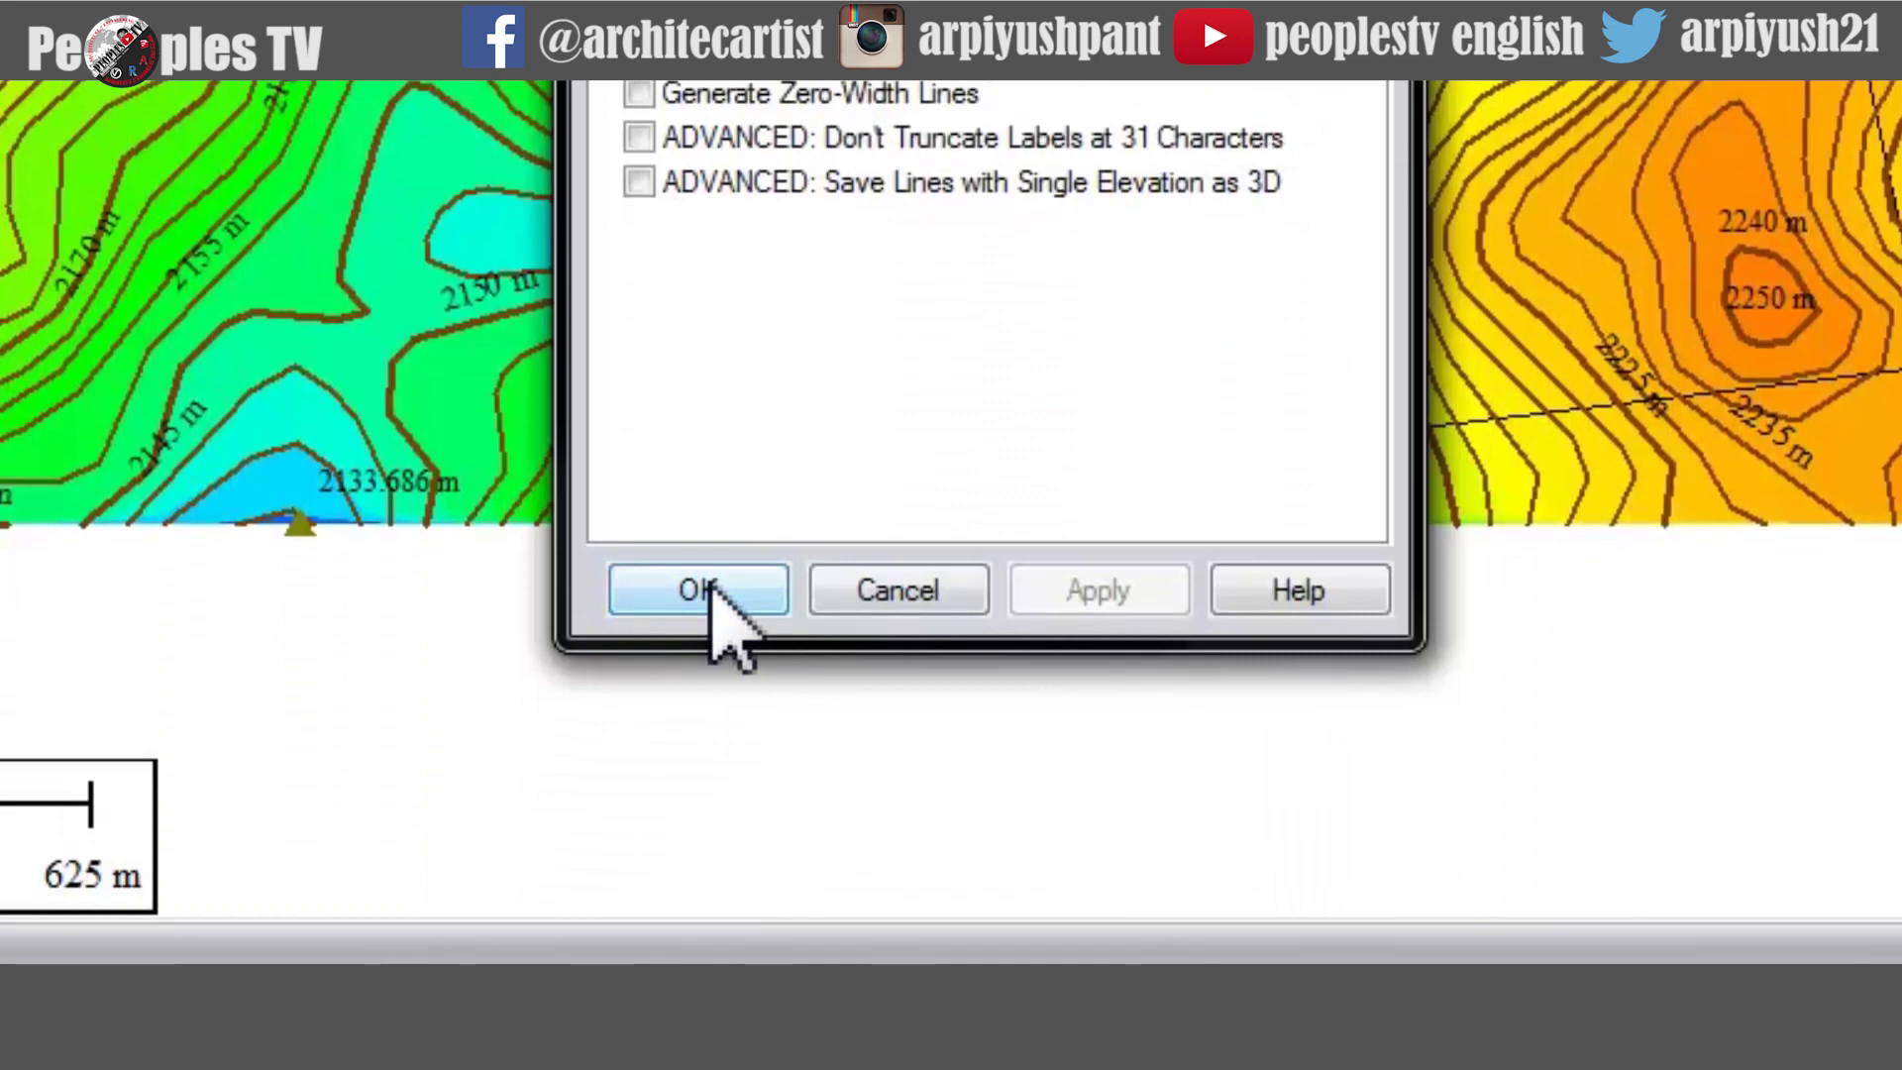
{"action": "left_click", "coordinate": [699, 591]}
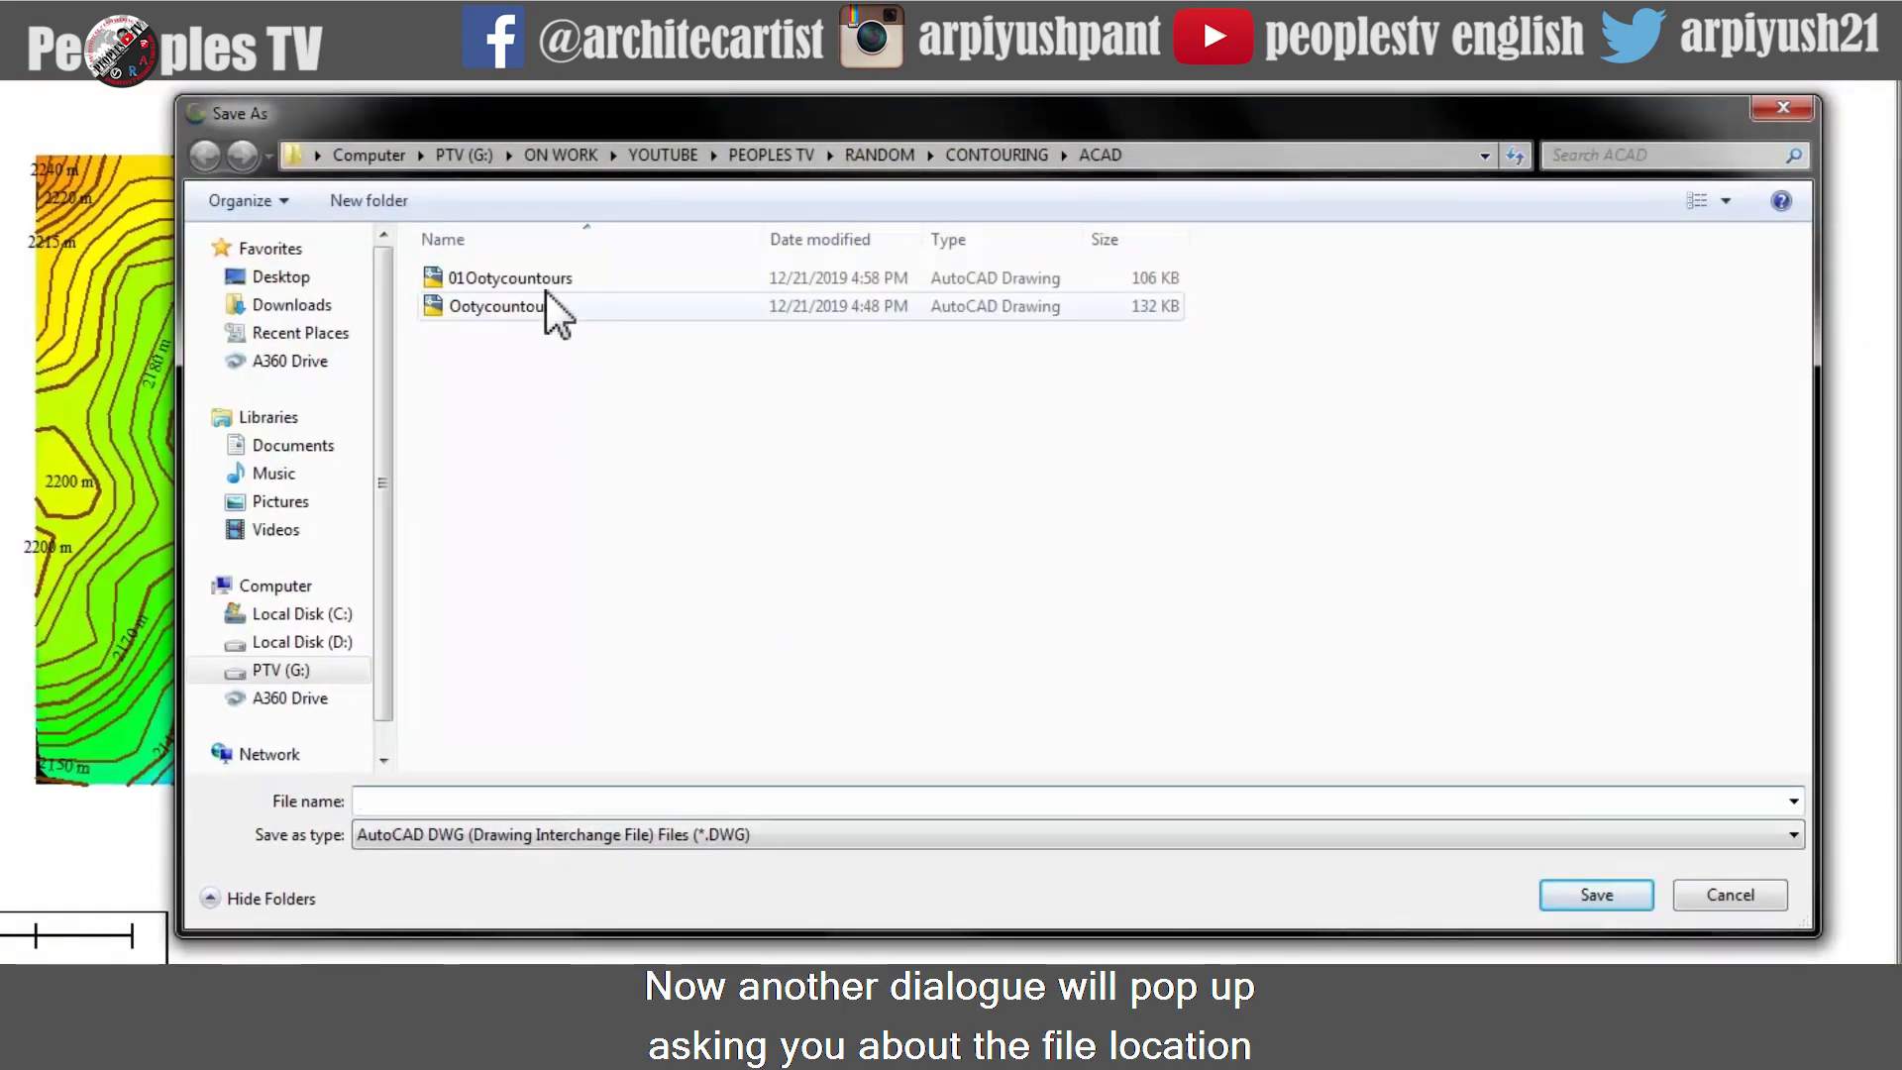
Save the DWG export as 02Ootycountours in the ACAD folder
{"action": "left_click", "coordinate": [541, 279]}
{"action": "left_click", "coordinate": [378, 798]}
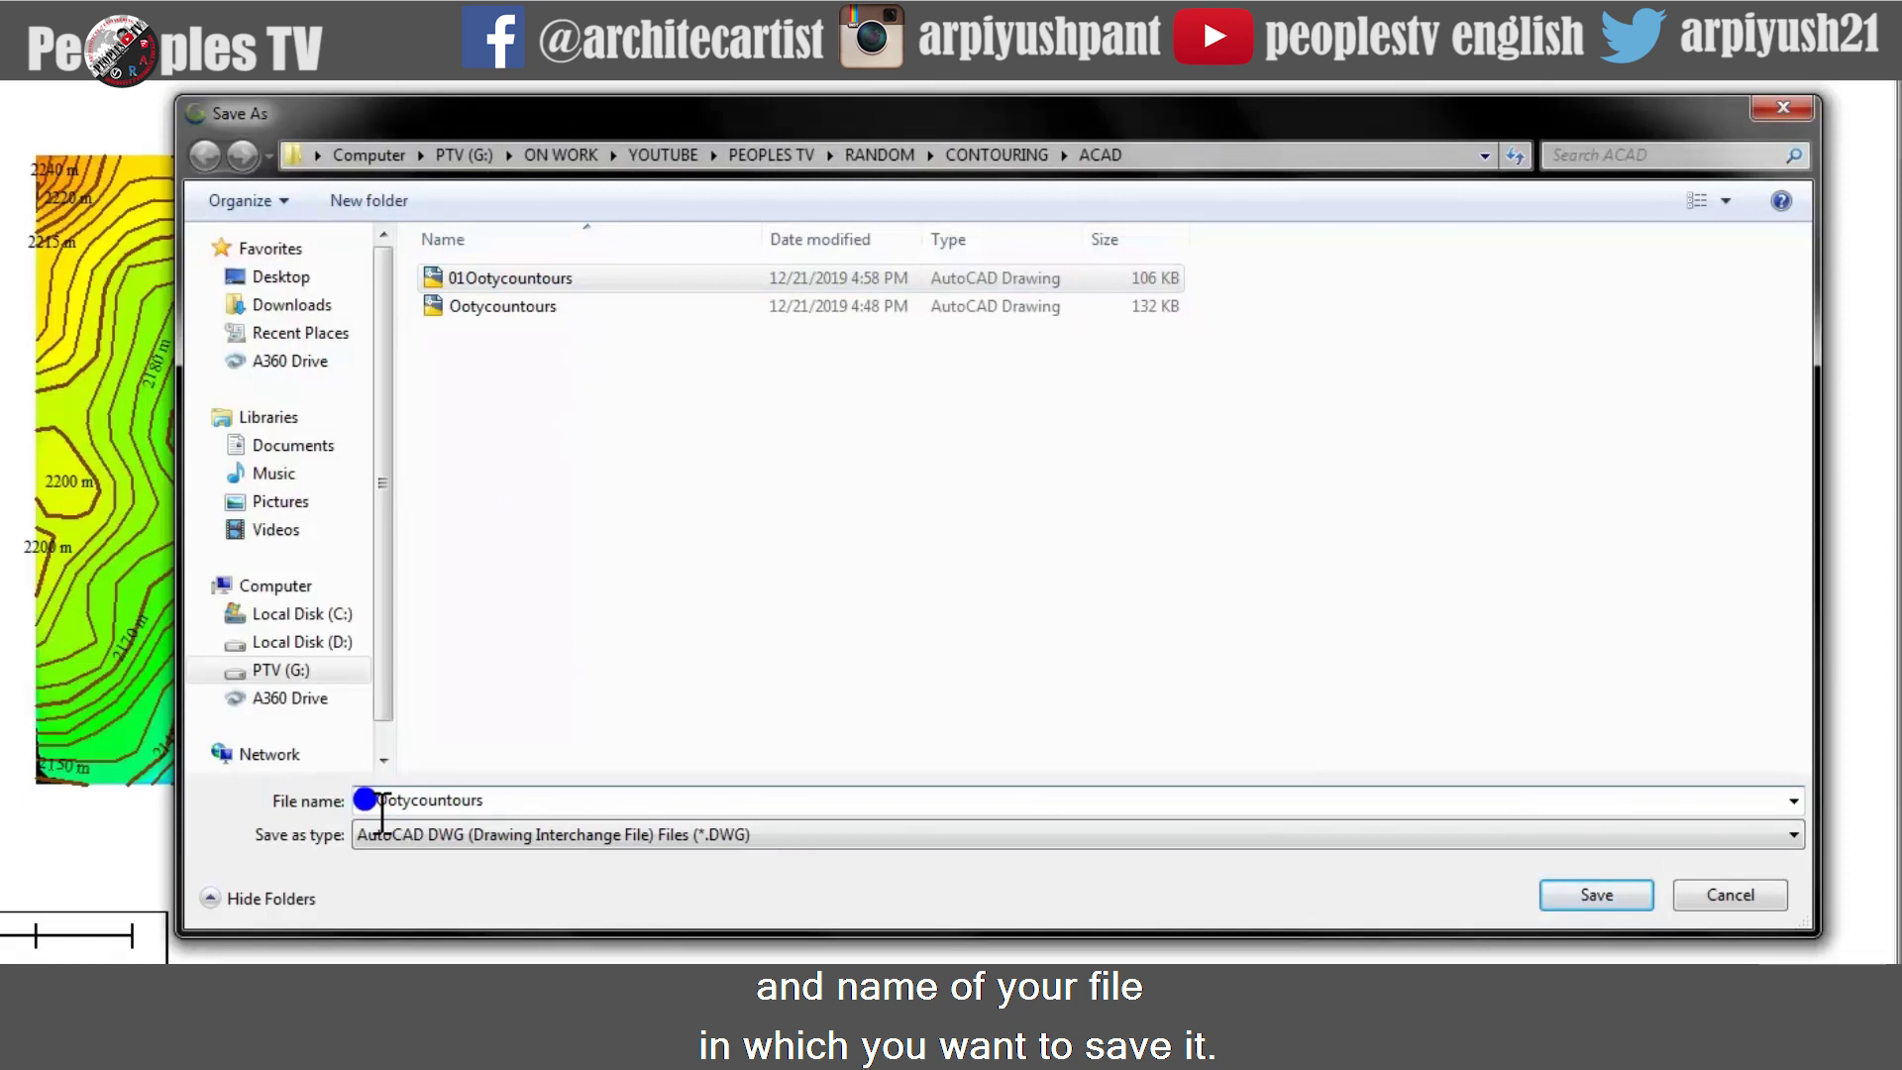
{"action": "key", "text": "BackSpace"}
{"action": "type", "text": "2"}
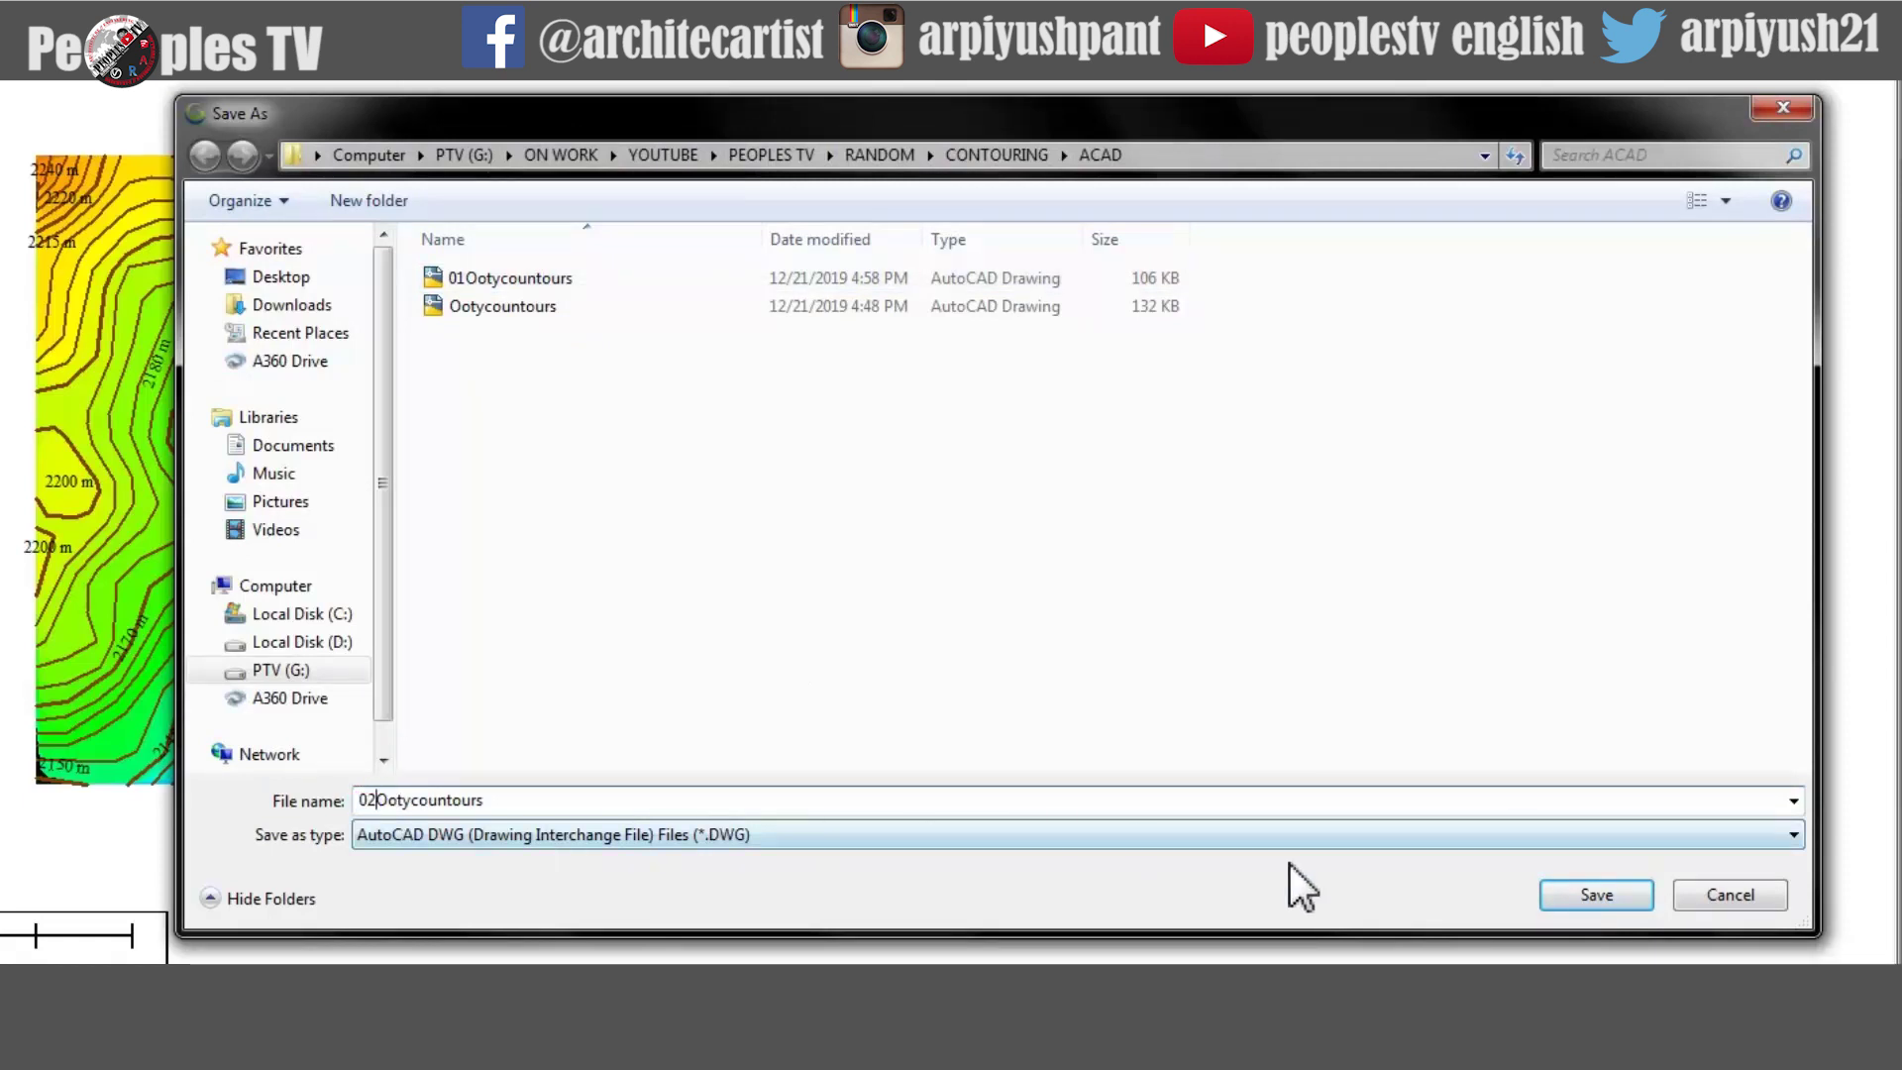
{"action": "left_click", "coordinate": [1567, 892]}
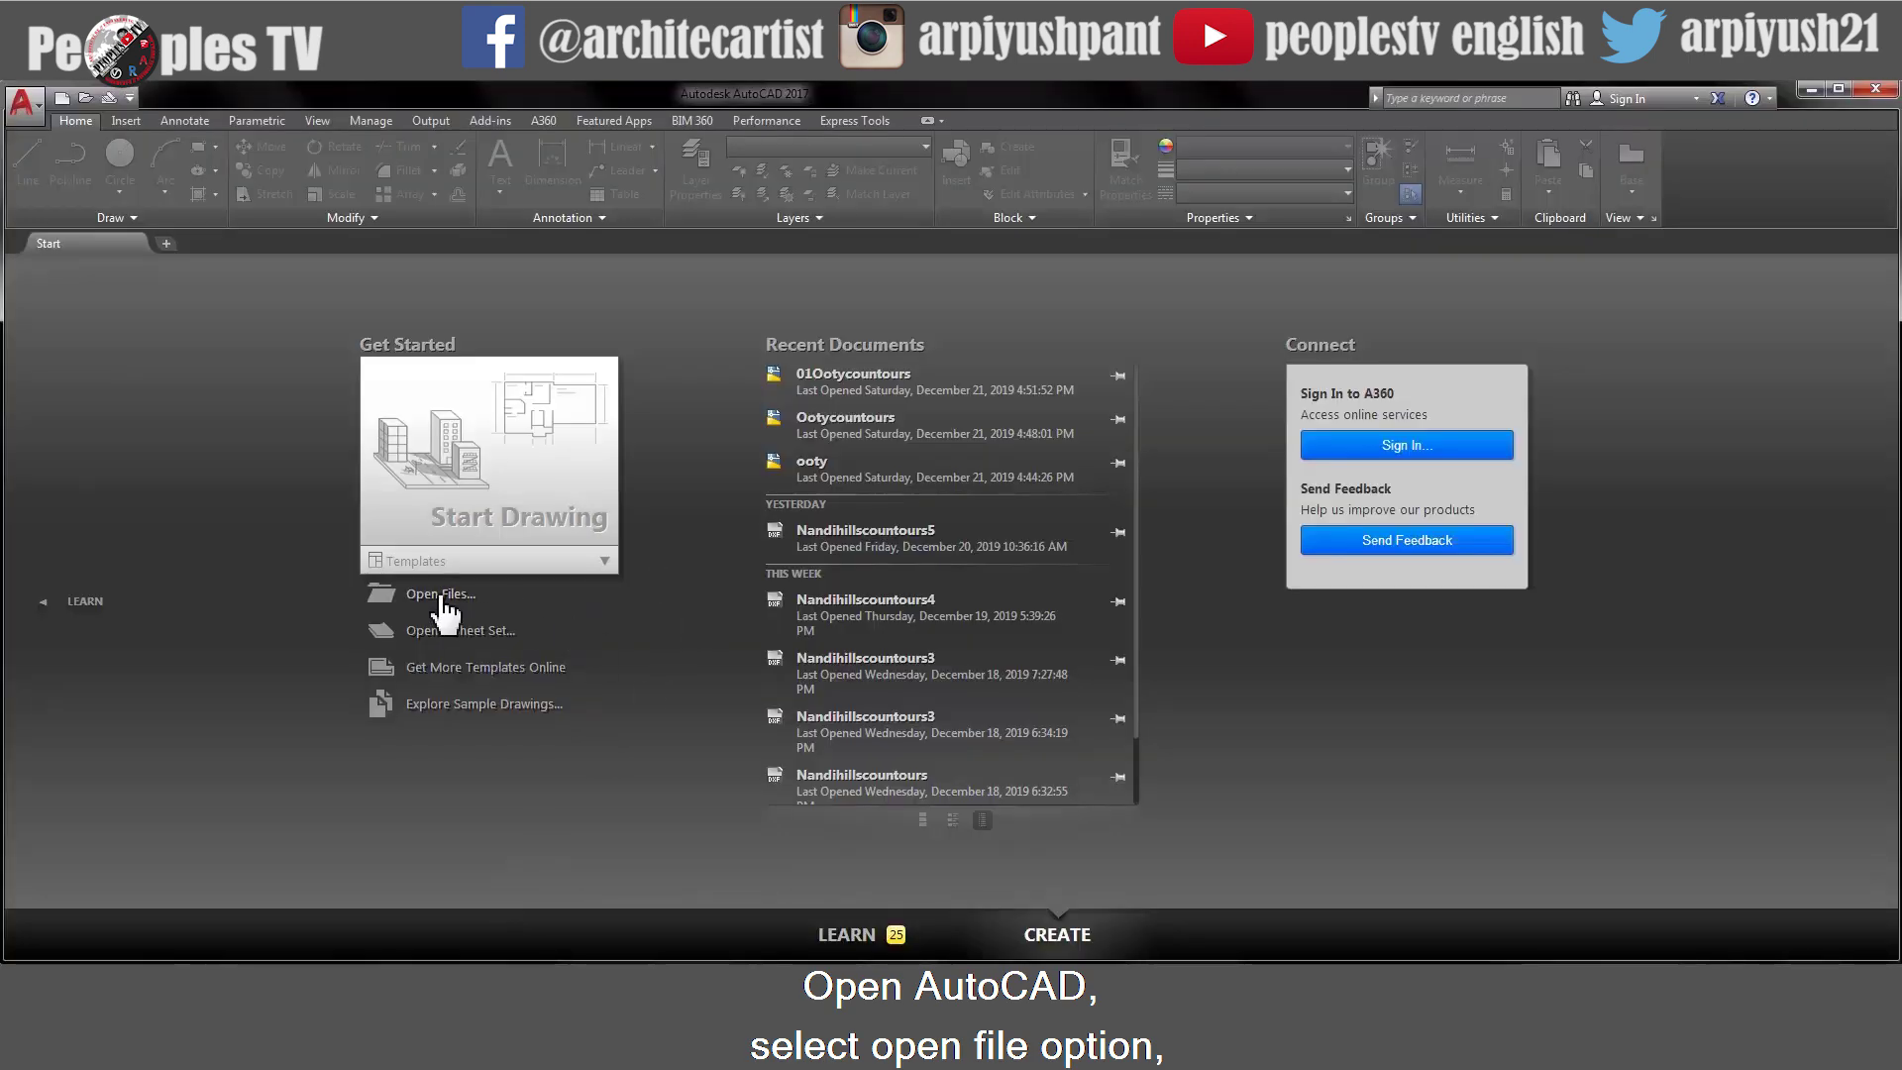
Switch to AutoCAD and open the 02Ootycountours drawing from the ACAD folder, choosing to continue opening the foreign DWG file
{"action": "left_click", "coordinate": [434, 594]}
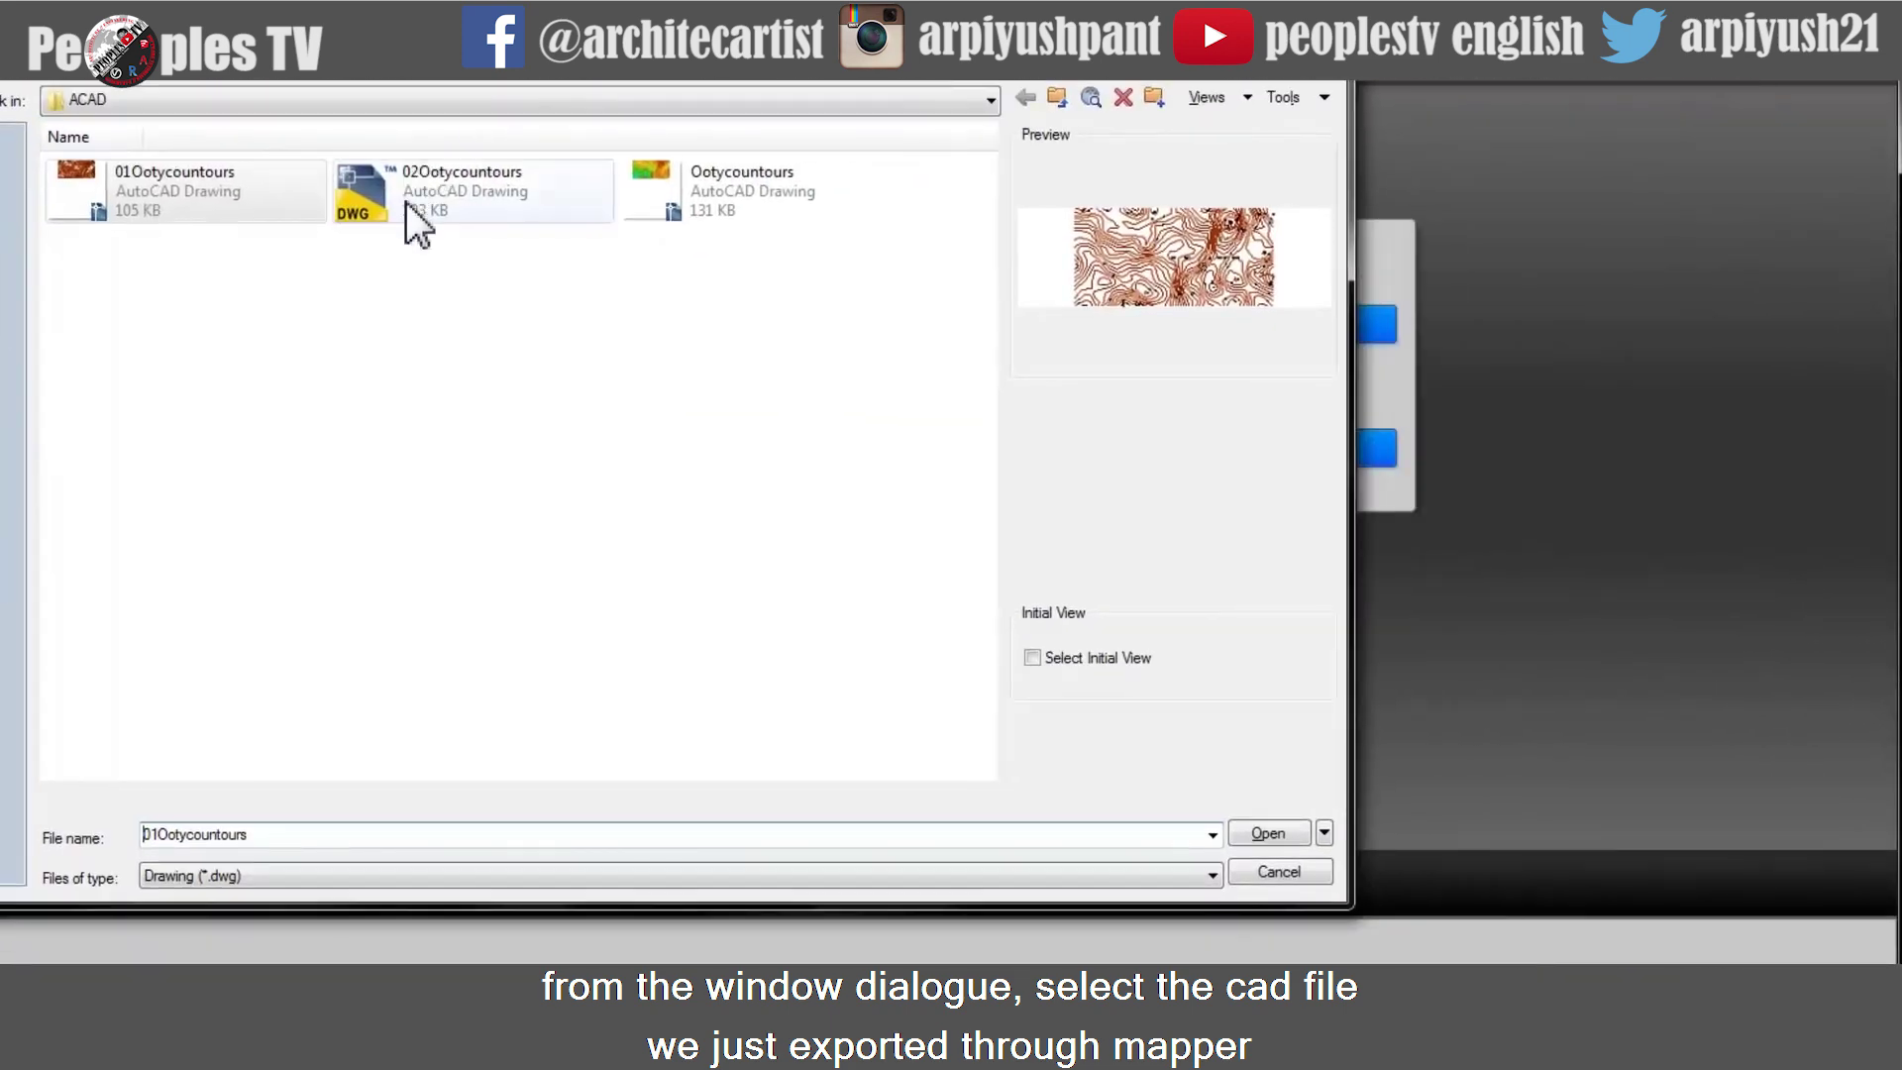
{"action": "left_click", "coordinate": [438, 208]}
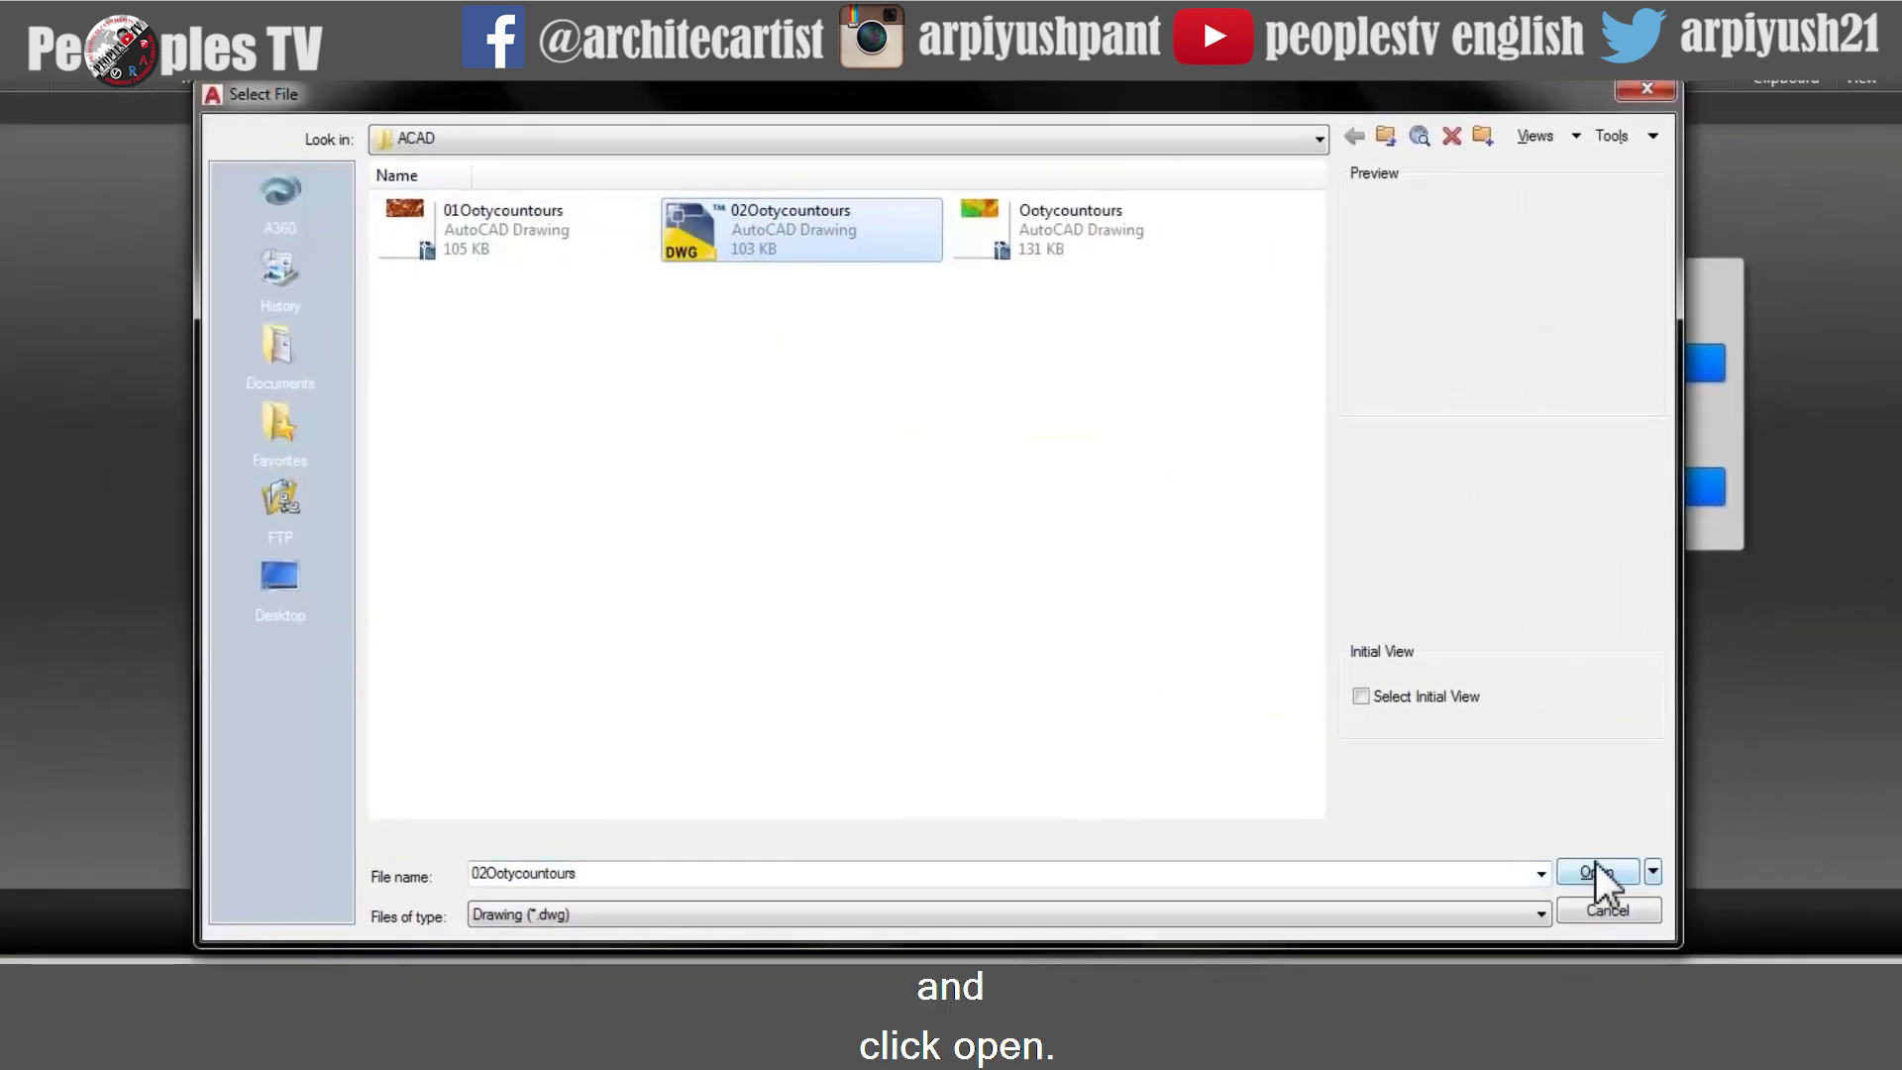
{"action": "left_click", "coordinate": [1596, 871]}
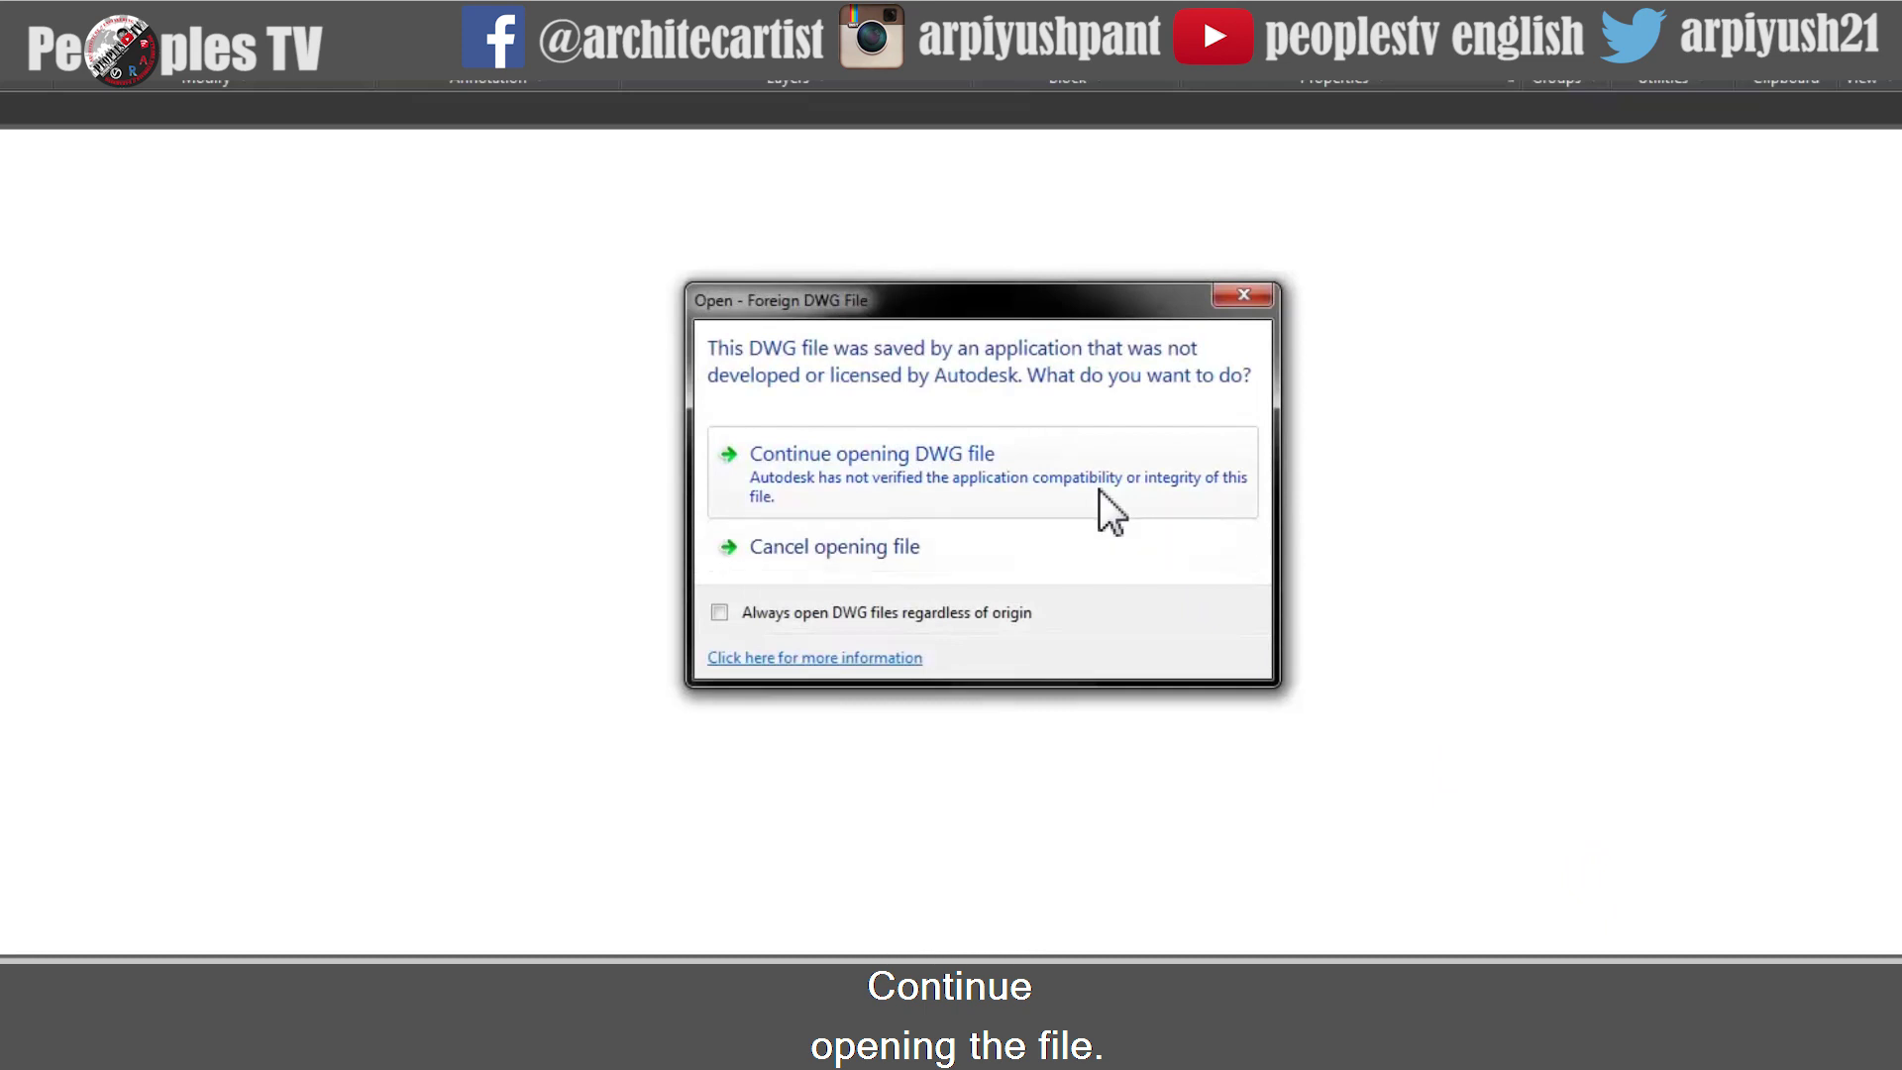
{"action": "left_click", "coordinate": [1099, 489]}
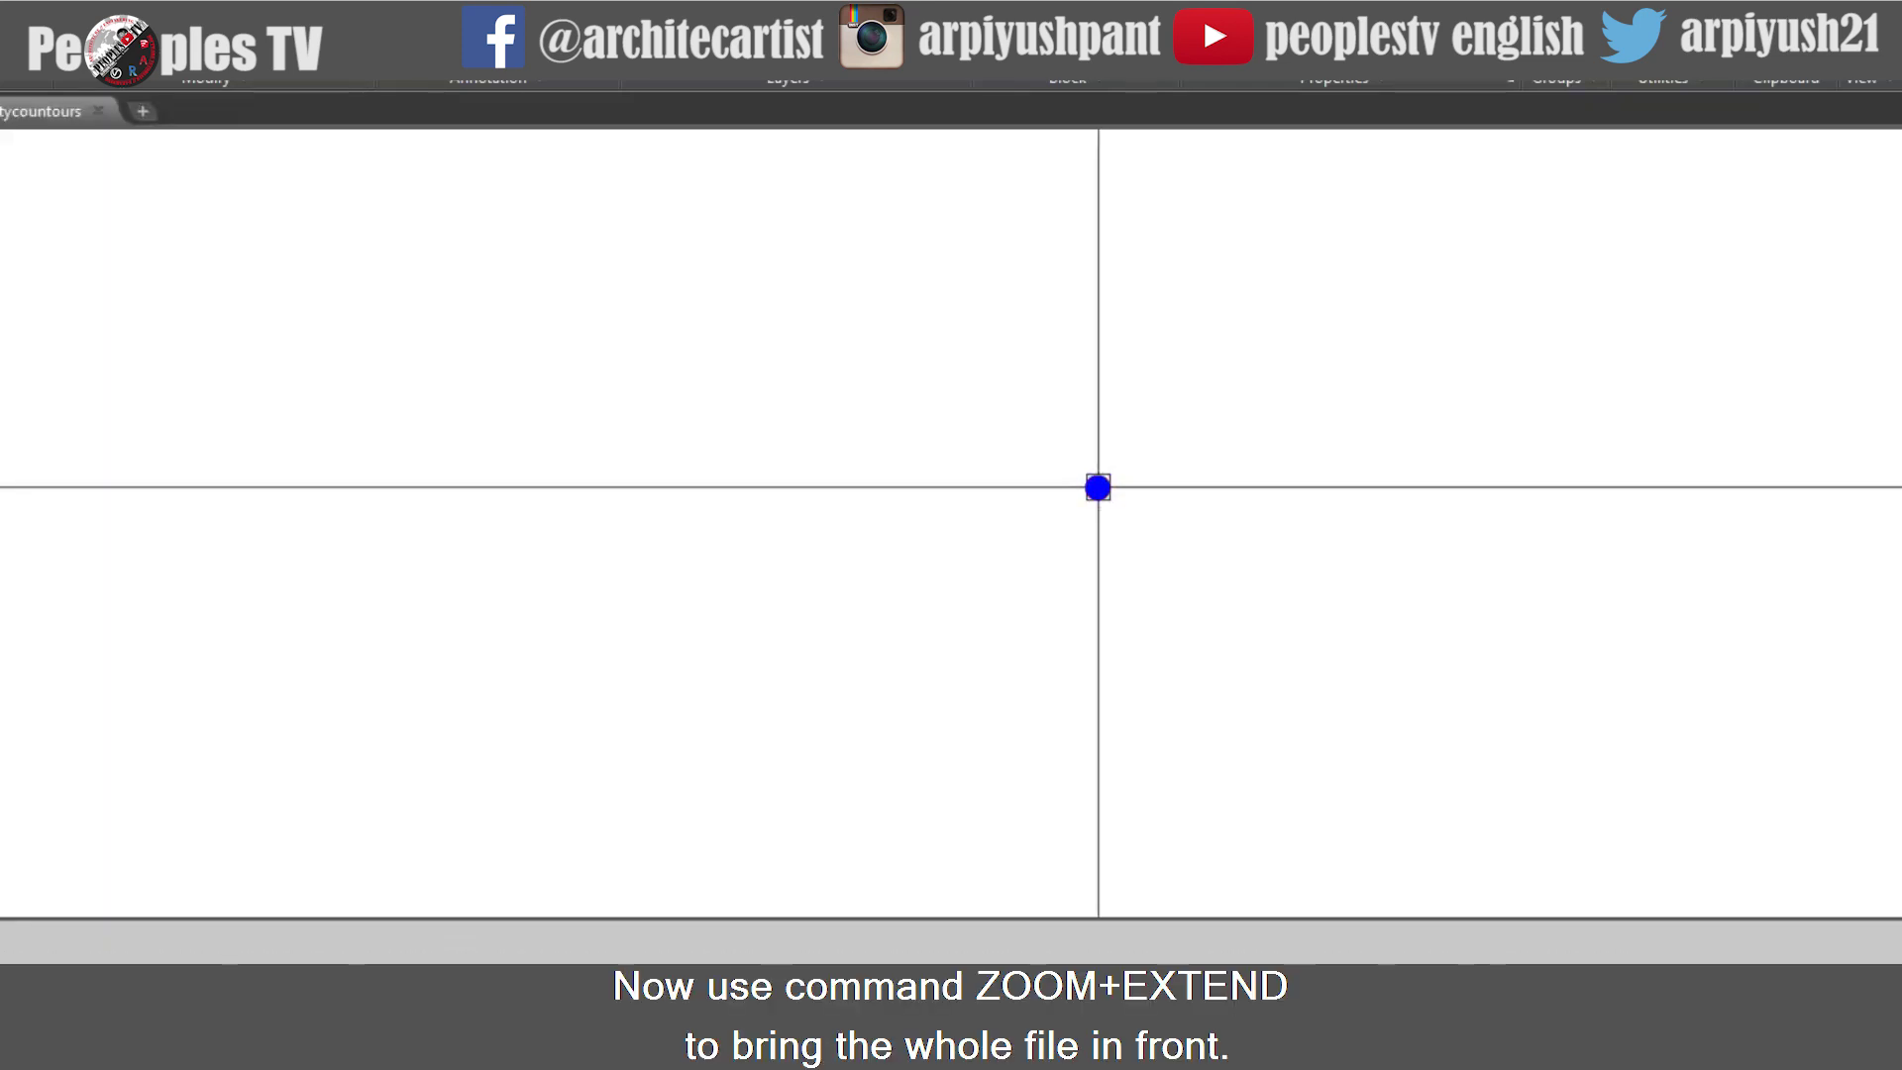
Zoom the drawing to its extents to view the whole contour map
{"action": "type", "text": "z"}
{"action": "key", "text": "Return"}
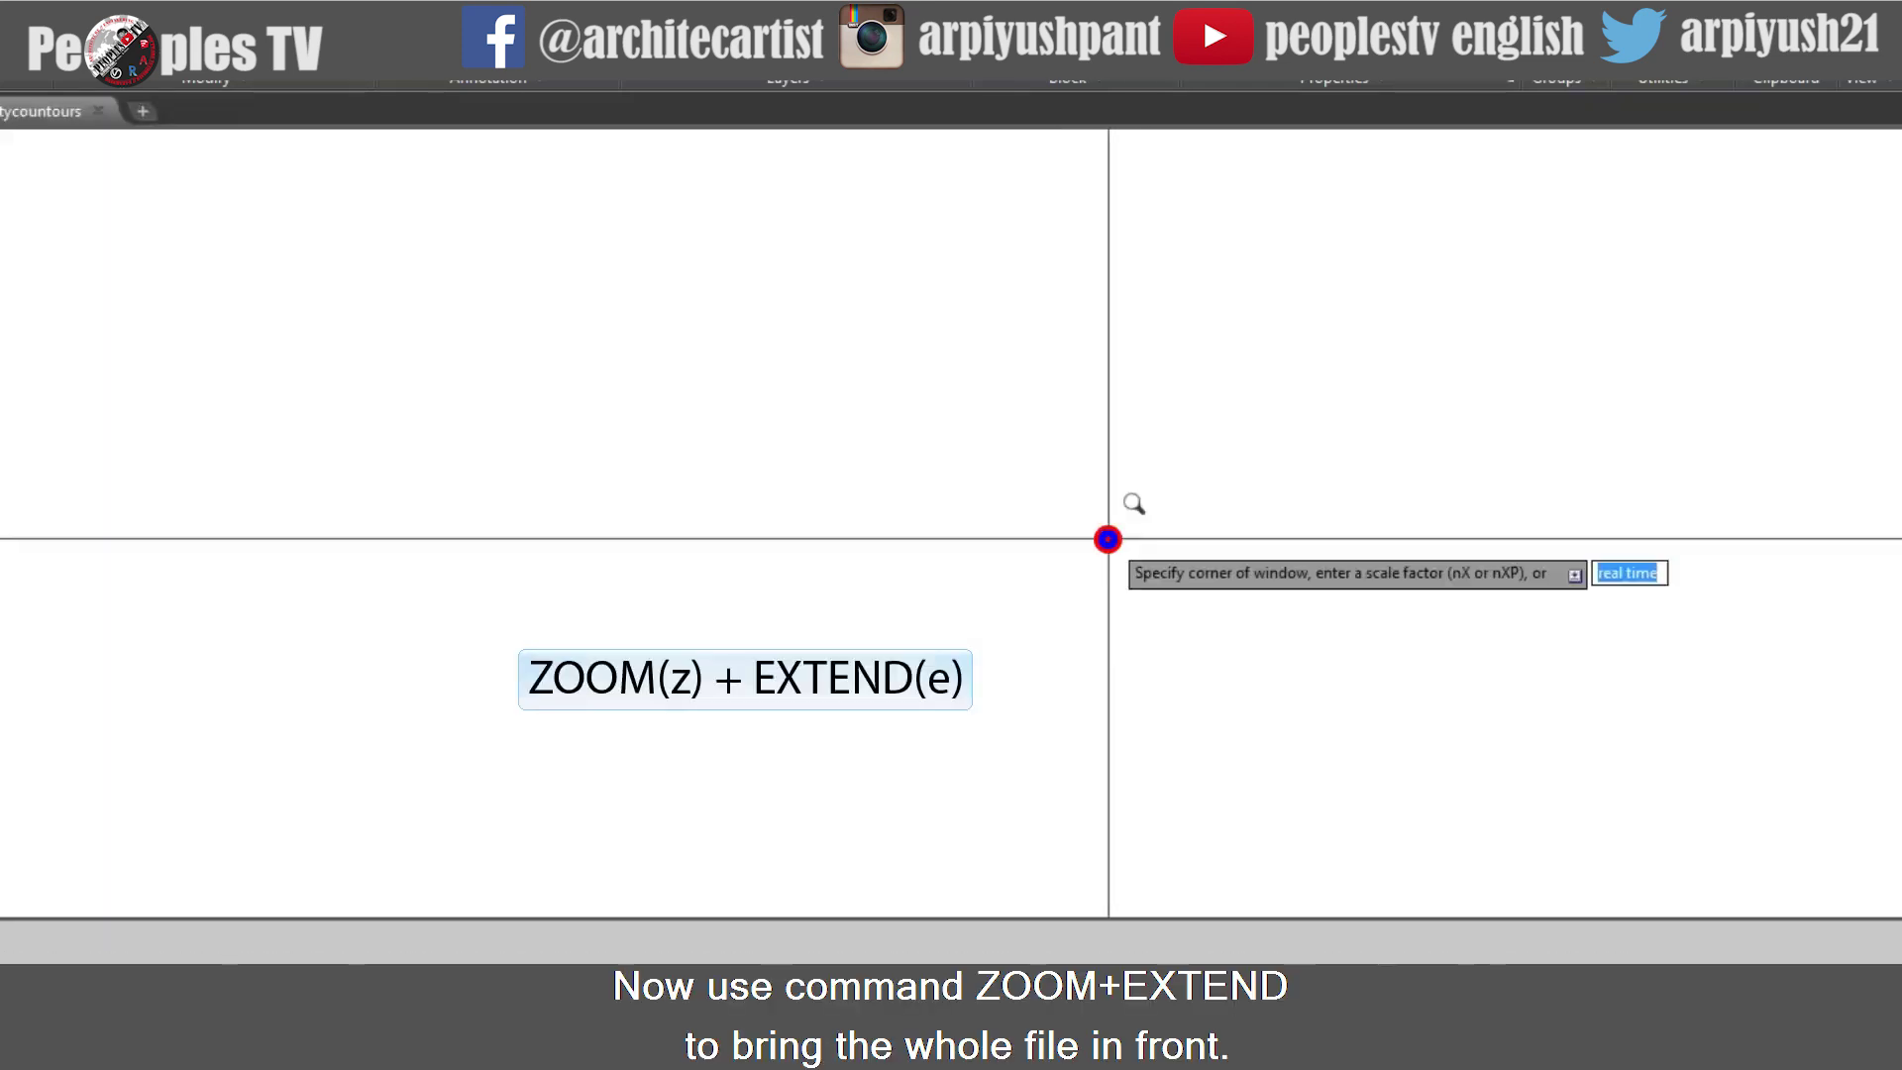
{"action": "type", "text": "e"}
{"action": "key", "text": "Return"}
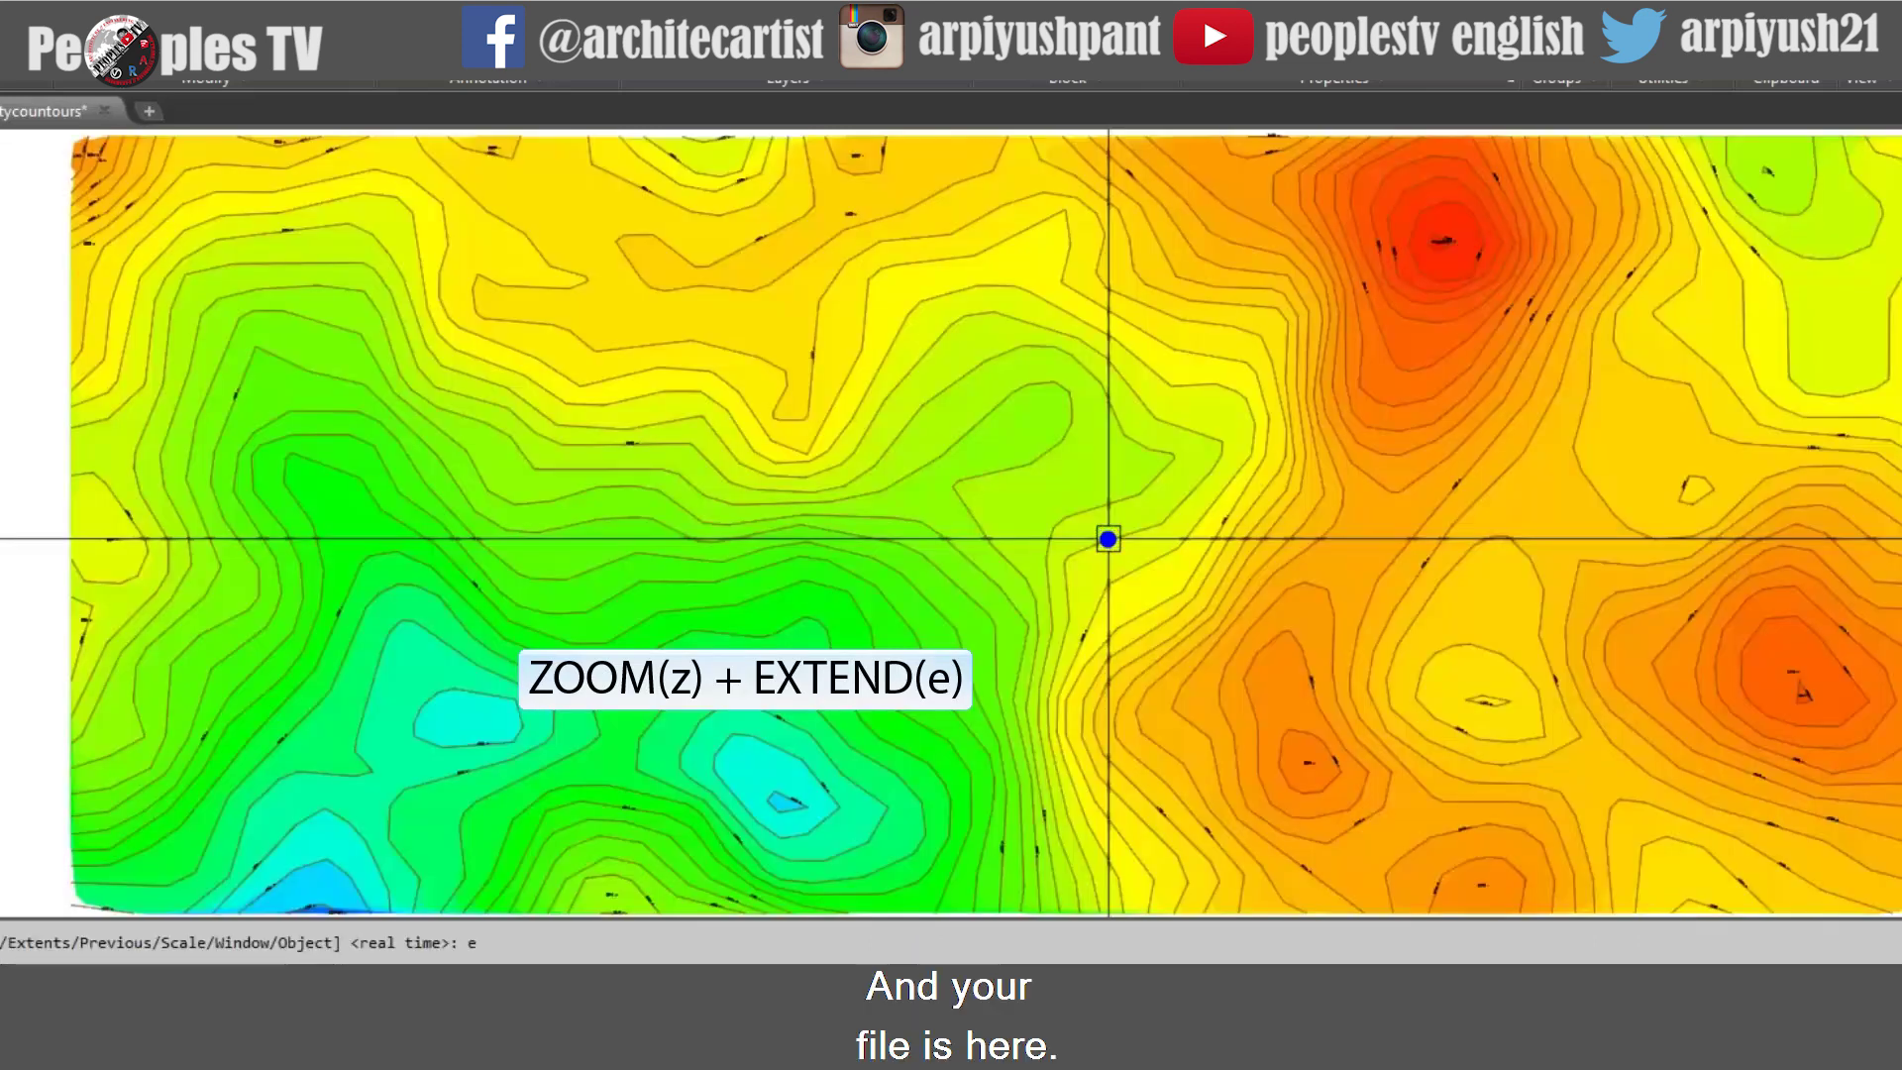
{"action": "scroll", "coordinate": [1178, 595], "scroll_direction": "down", "scroll_amount": 3}
{"action": "scroll", "coordinate": [1139, 596], "scroll_direction": "up", "scroll_amount": 2}
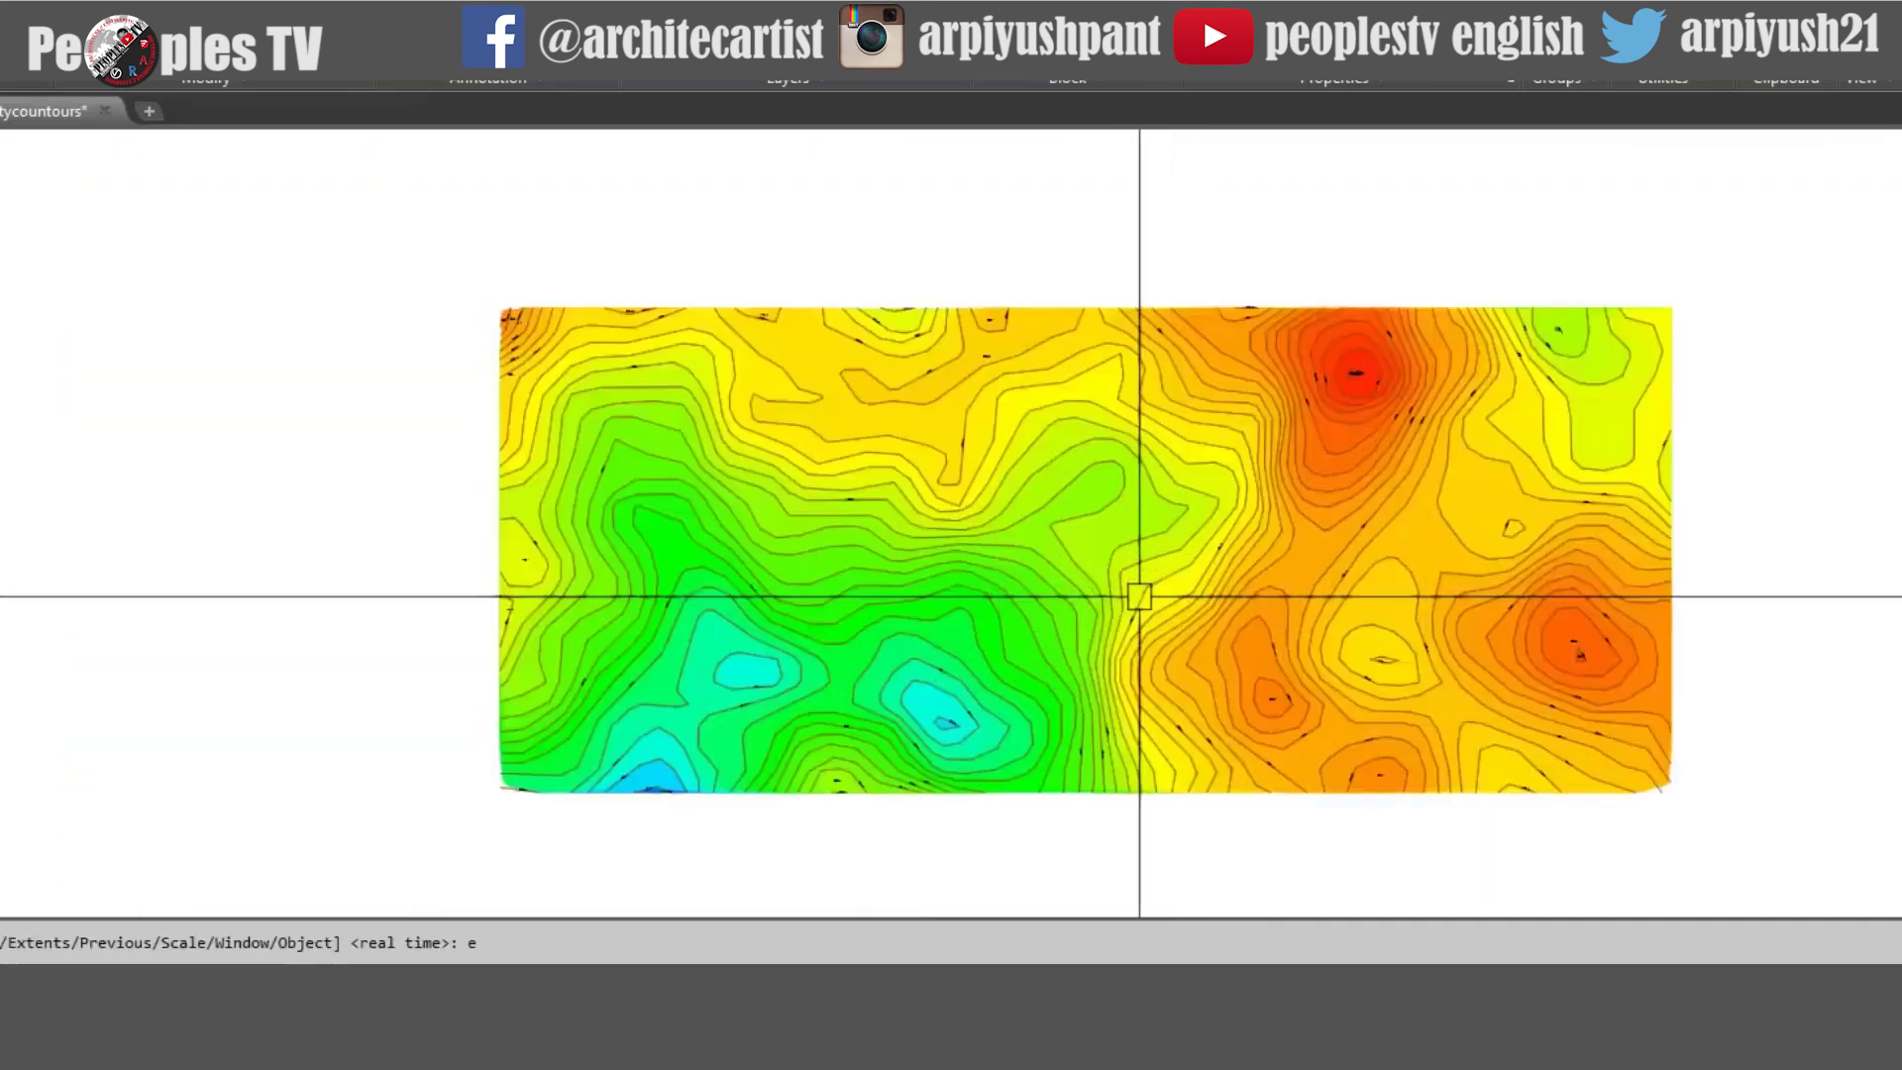
Select the 2195 m elevation label on its contour line to inspect its layer
{"action": "scroll", "coordinate": [1031, 573], "scroll_direction": "up", "scroll_amount": 2}
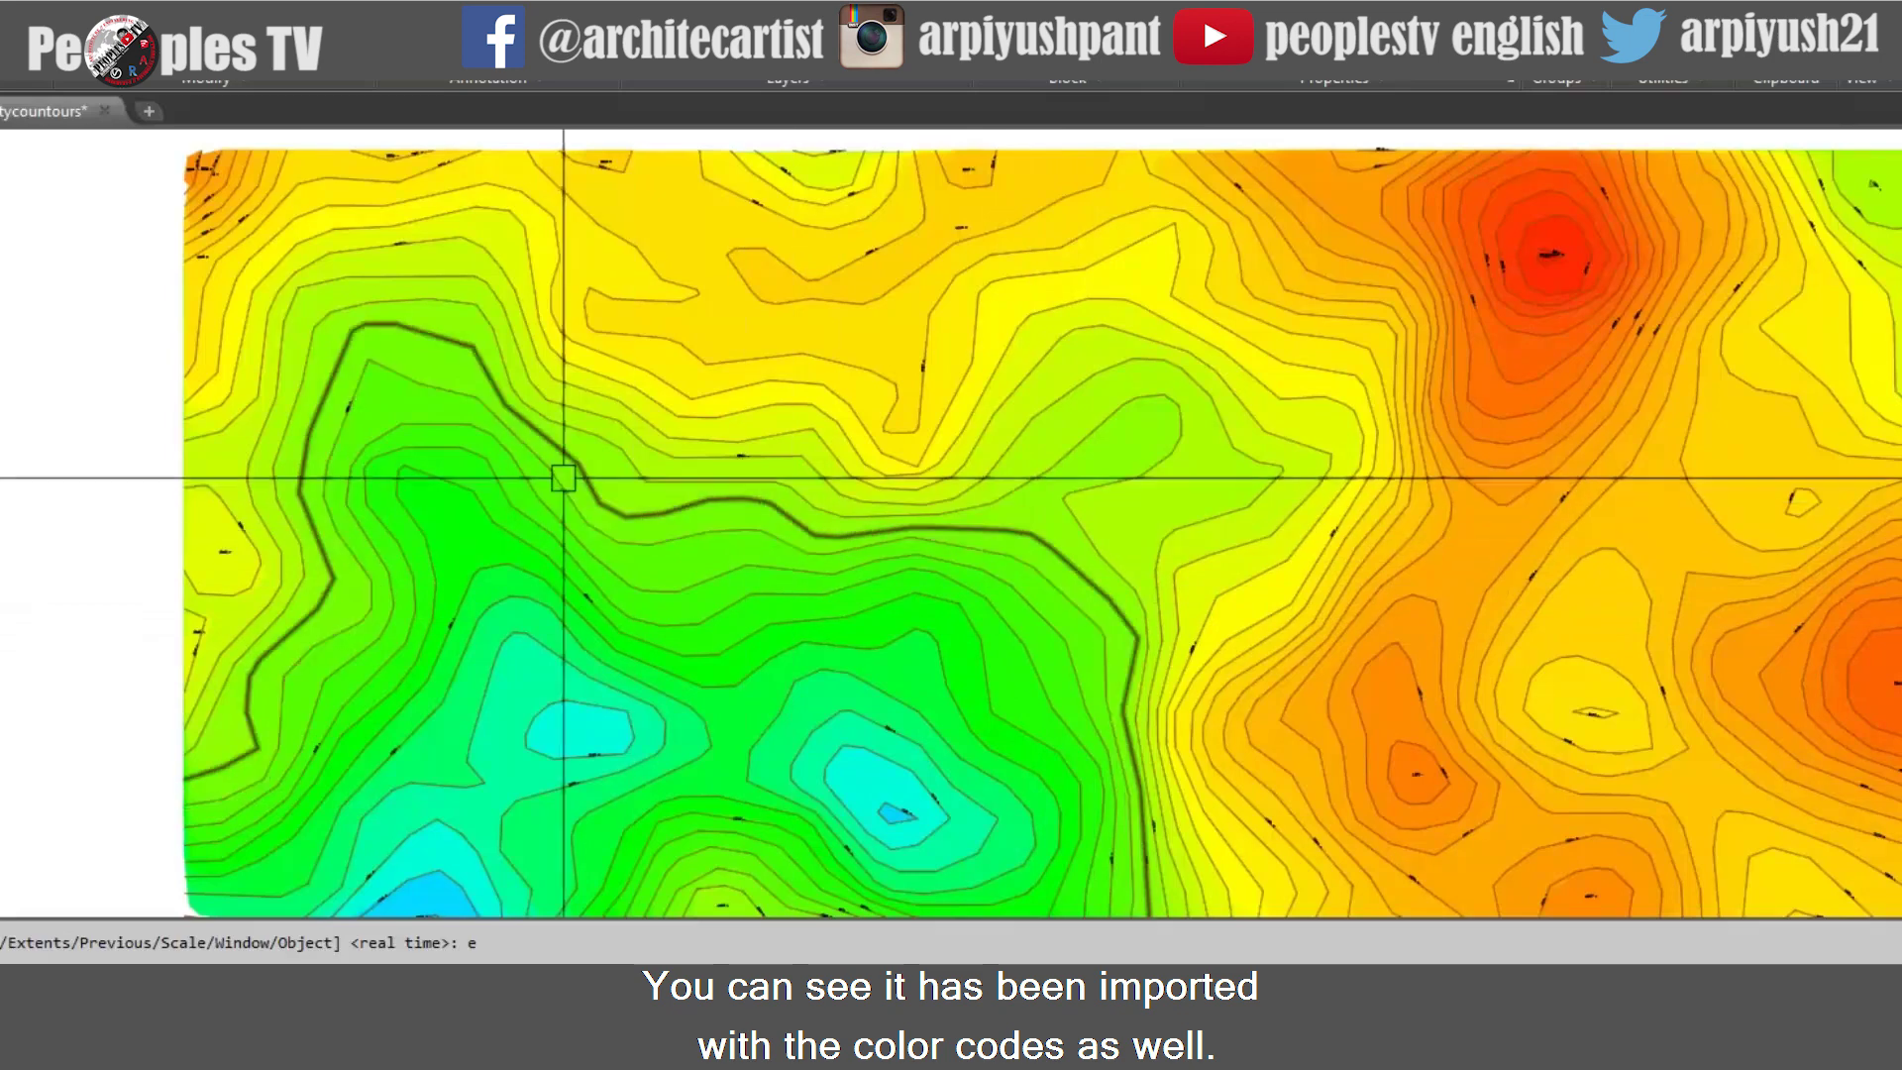
{"action": "scroll", "coordinate": [749, 441], "scroll_direction": "up", "scroll_amount": 5}
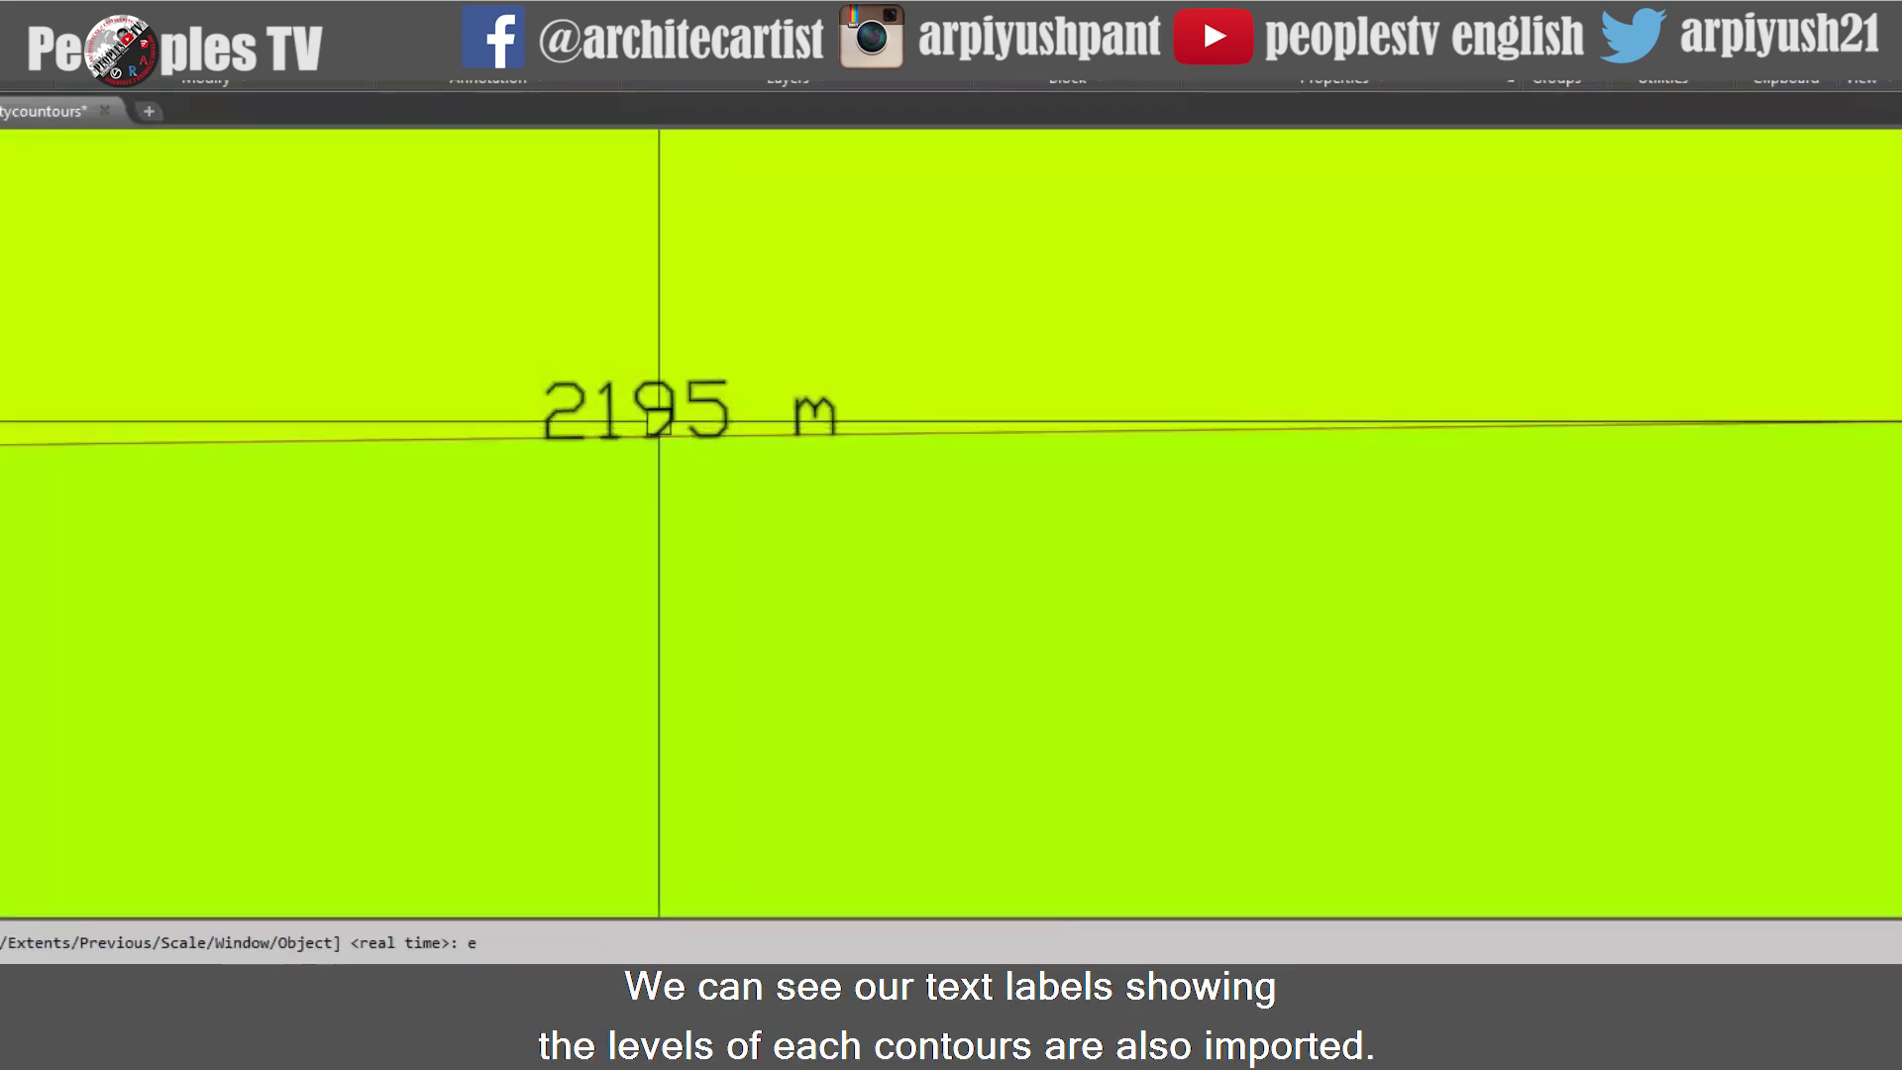
{"action": "left_click", "coordinate": [657, 422]}
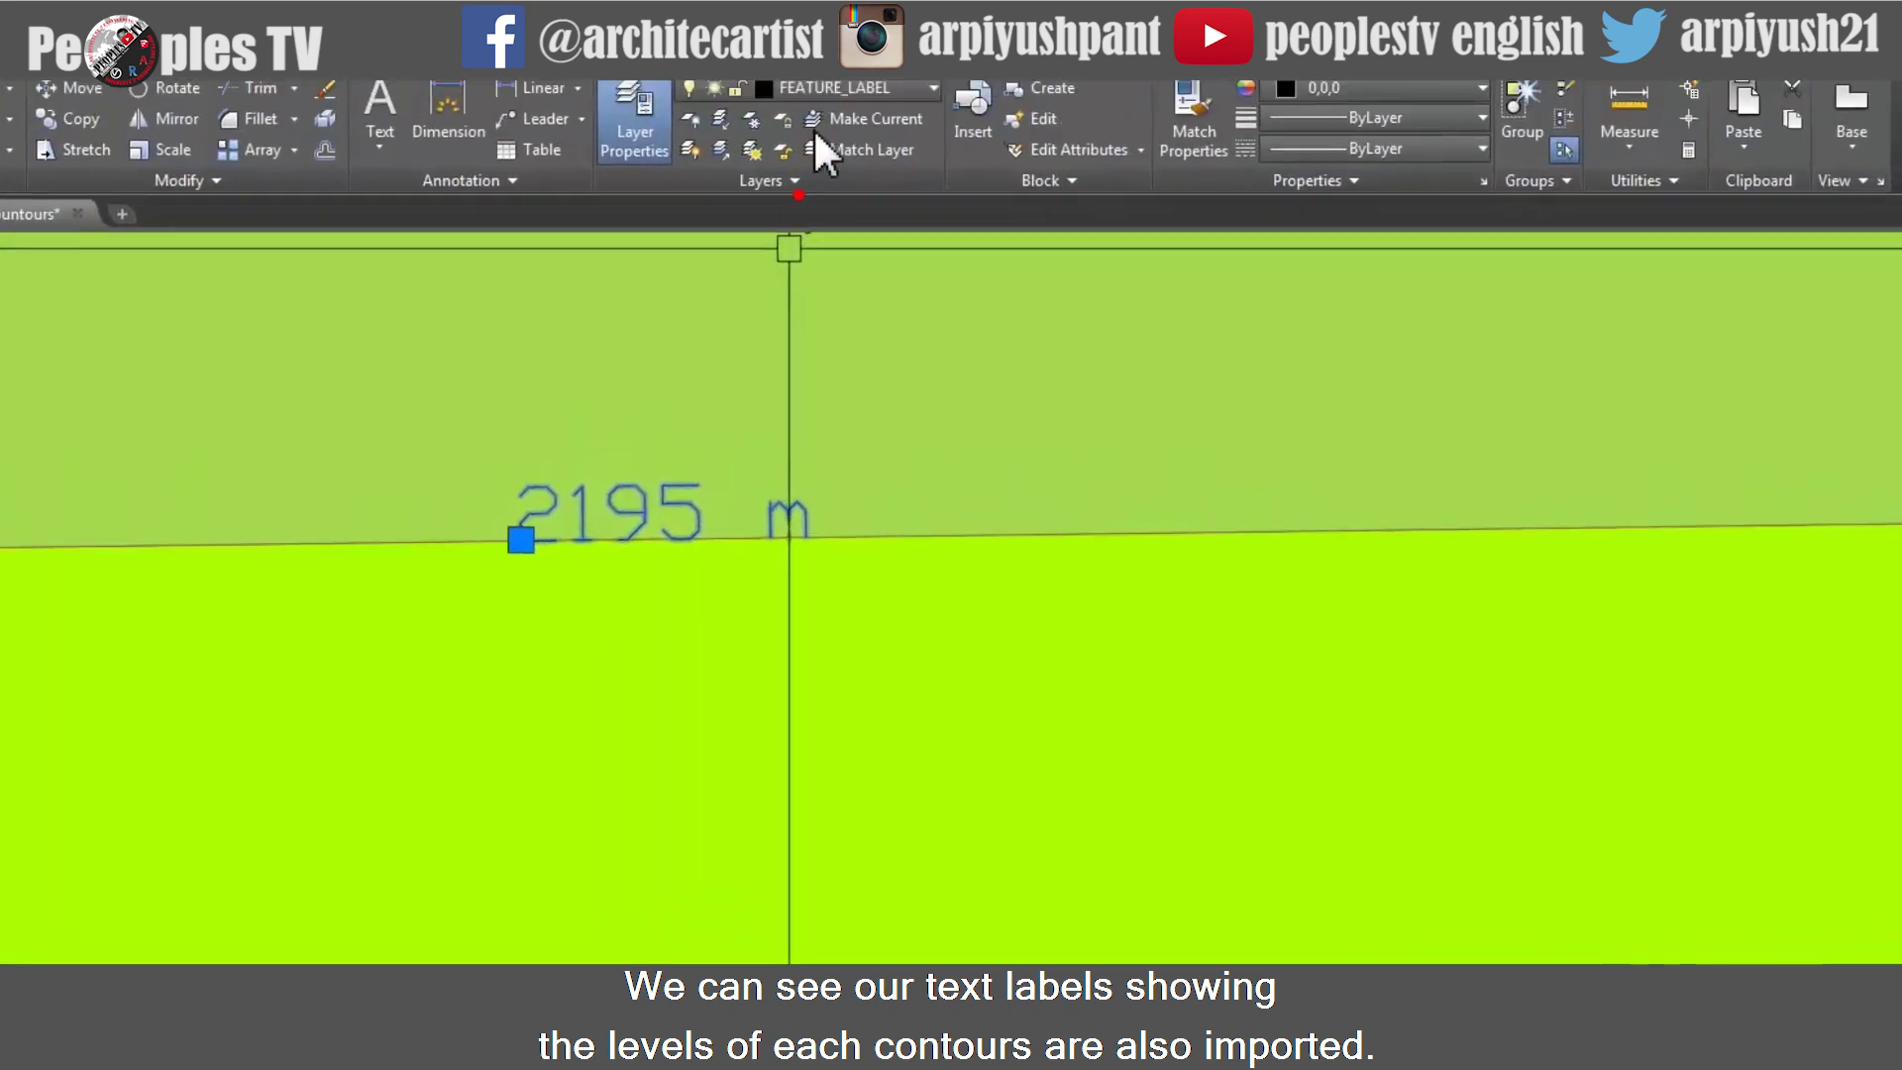